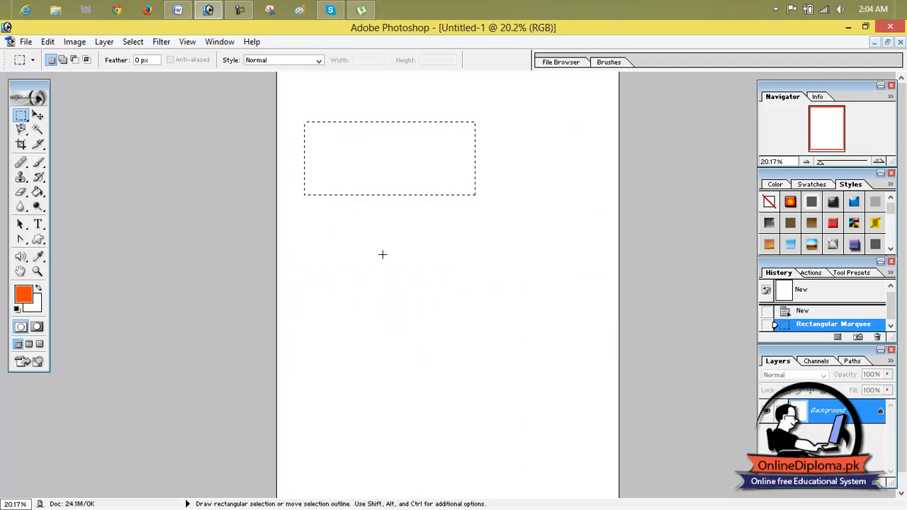
Step: Fill the rectangular selection with orange, and add an orange-filled ellipse centred below it, overlapping its lower edge, leaving nothing selected
key(alt+BackSpace)
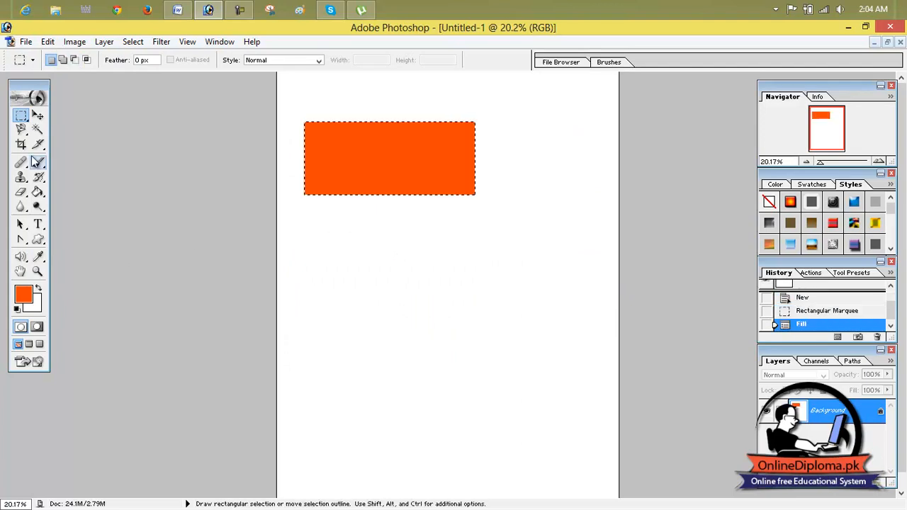
click(20, 115)
click(67, 128)
drag(335, 177, 384, 265)
drag(436, 361, 567, 460)
drag(477, 397, 385, 247)
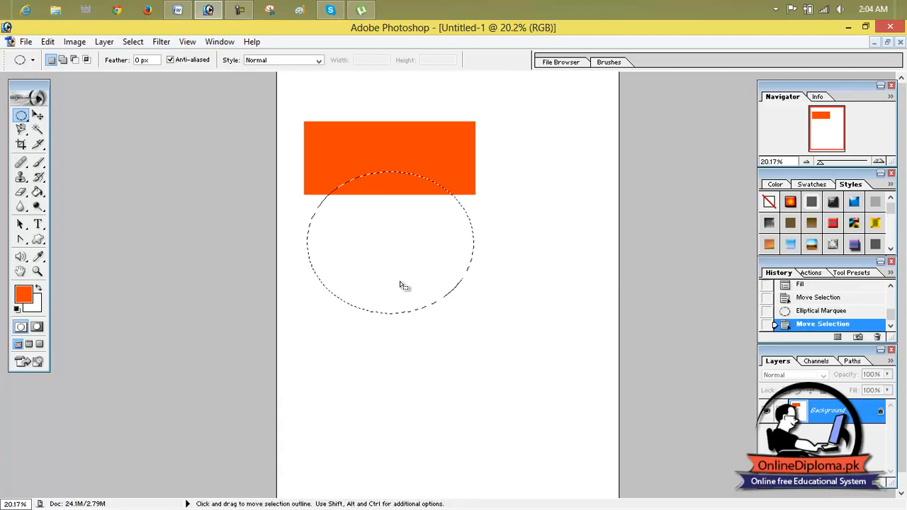
key(alt+BackSpace)
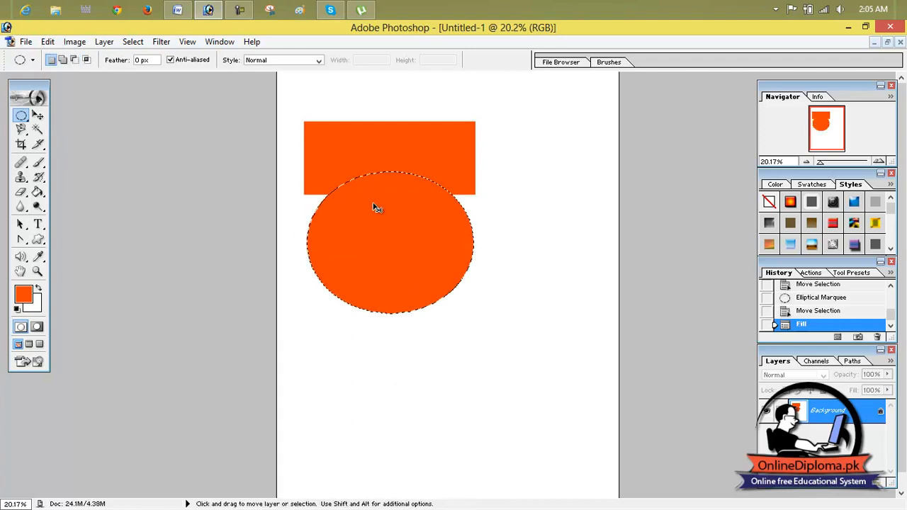
key(ctrl+d)
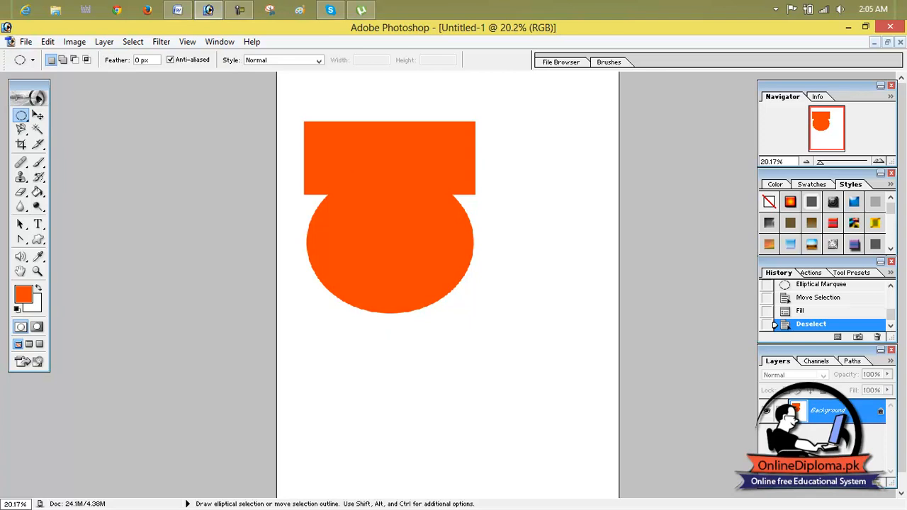
Step: Open the photo 1.jpg without color management and place its window beside the Untitled-1 document
click(25, 41)
click(28, 68)
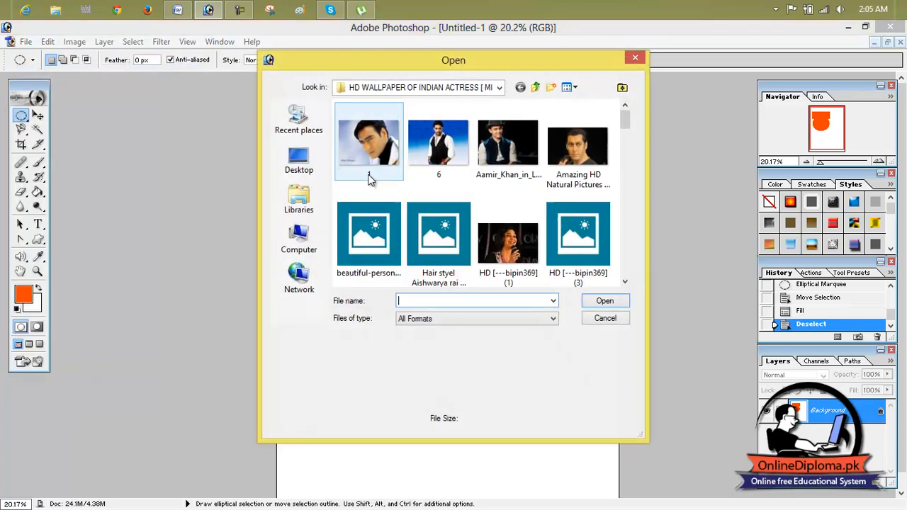
double_click(380, 177)
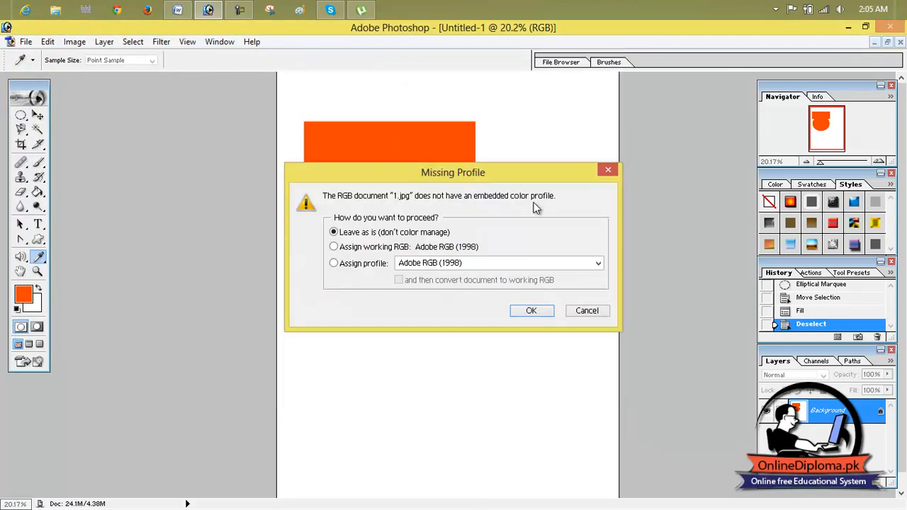
click(531, 310)
drag(356, 97, 699, 119)
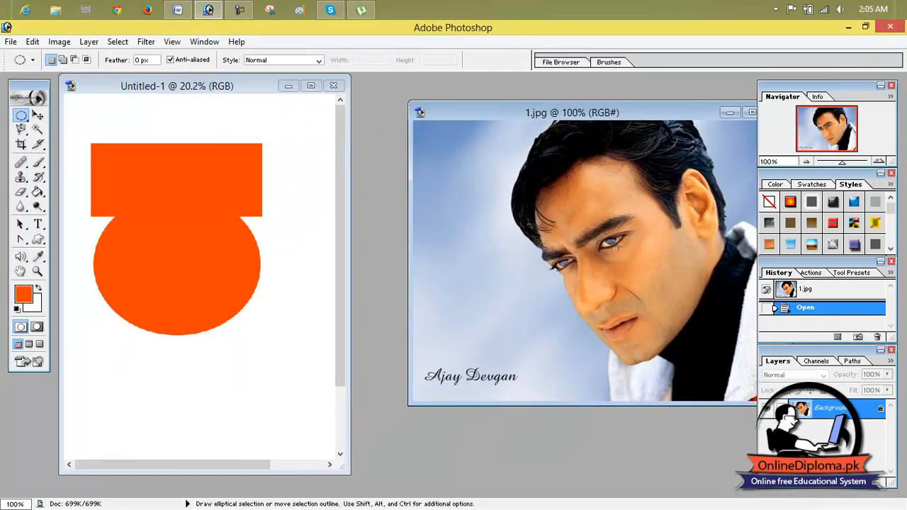
Step: Copy the photo into the Untitled-1 document as a layer, maximize that document, and move the photo to the lower part of the page
click(38, 115)
drag(641, 262, 291, 261)
click(311, 85)
drag(508, 242, 557, 496)
Step: Enlarge the photo layer with Free Transform to about 344% width and 313% height, and place it just below the orange ellipse
key(ctrl+t)
drag(449, 399, 456, 342)
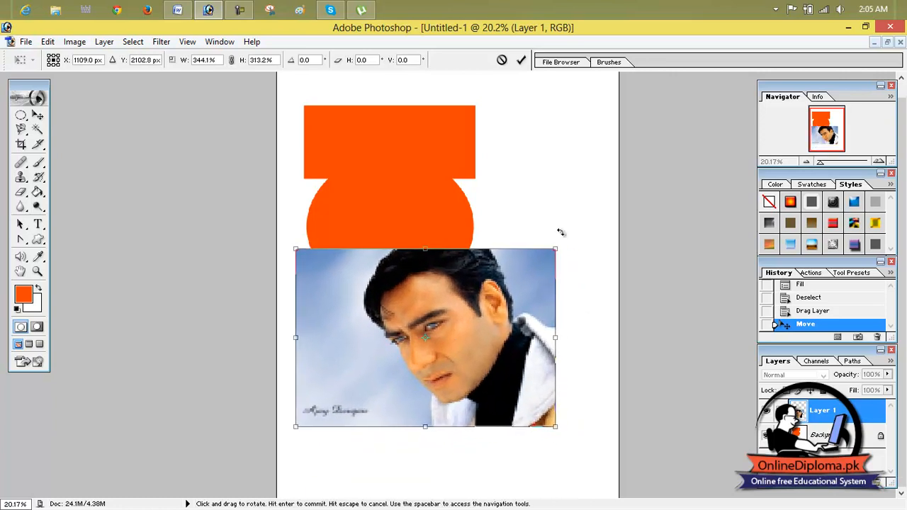
click(521, 60)
drag(512, 275, 495, 320)
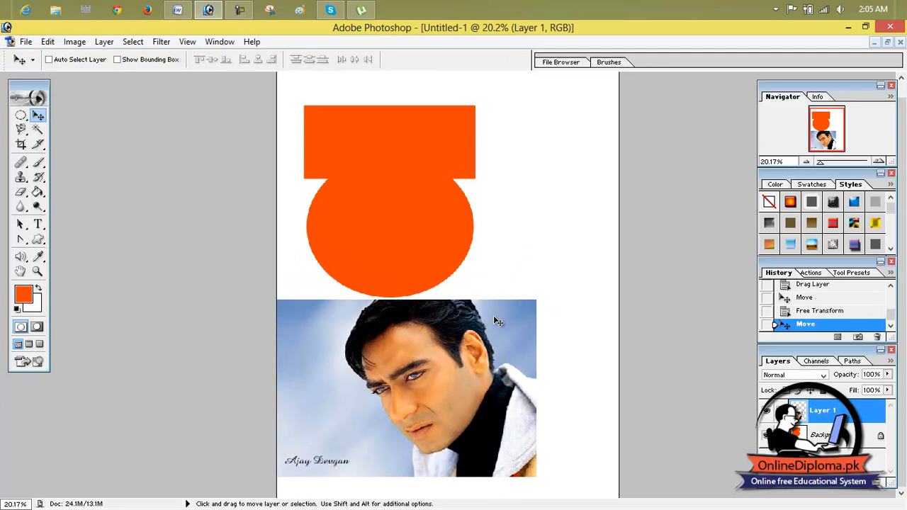
click(27, 41)
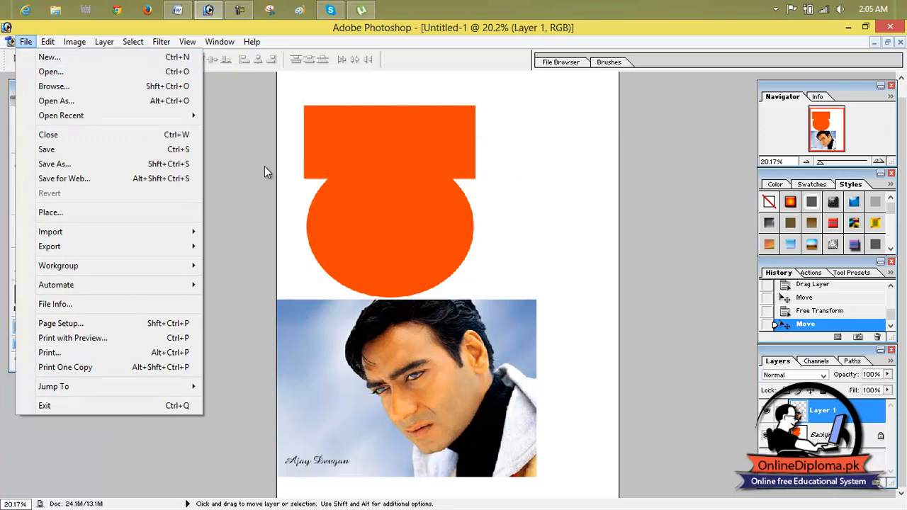
click(482, 356)
drag(496, 357, 540, 364)
Step: Create a new document named "ali" with the Legal preset size and white contents, and maximize its window
click(24, 41)
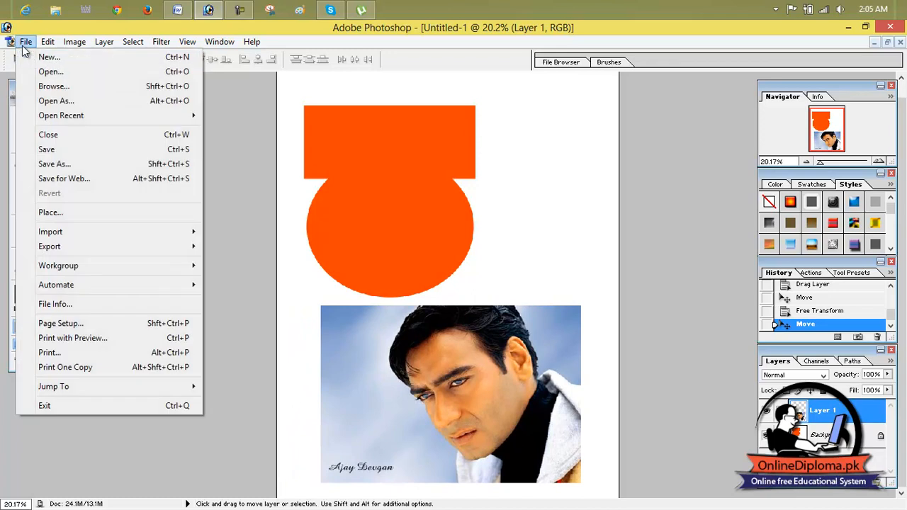
click(29, 59)
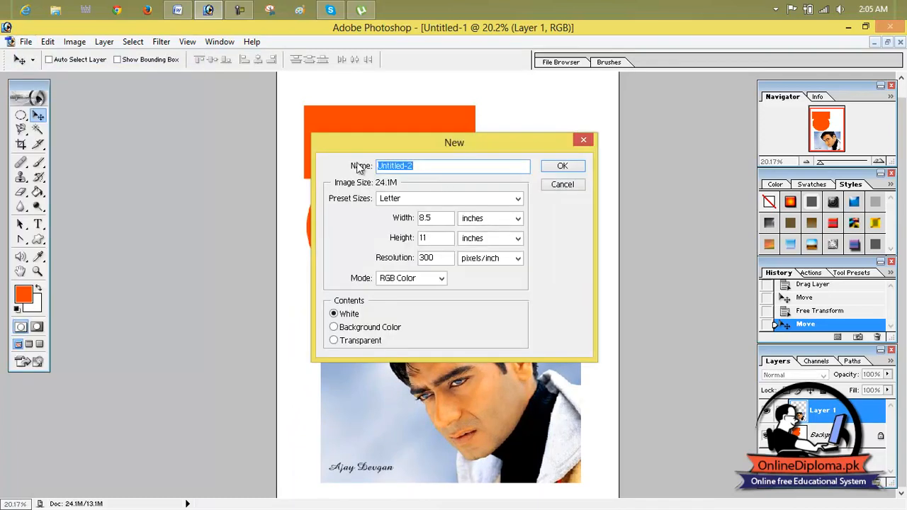
drag(411, 172, 384, 168)
text(ali)
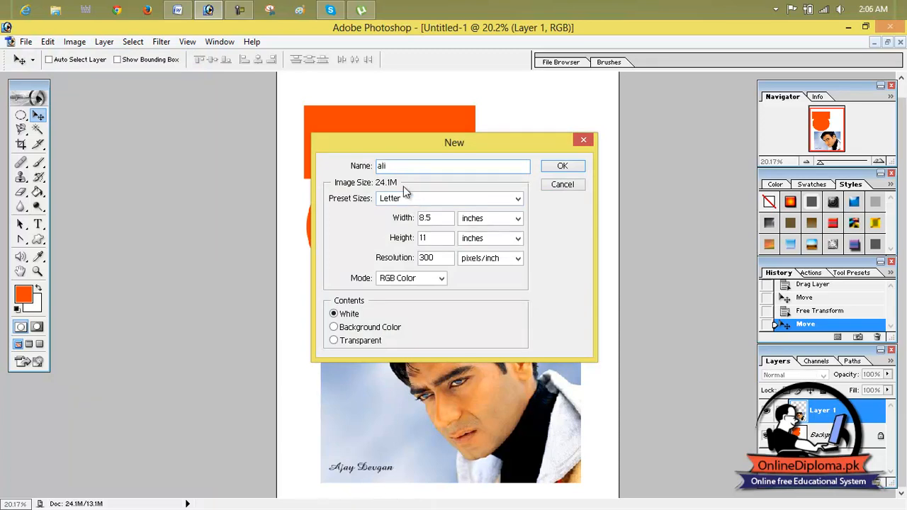
click(414, 199)
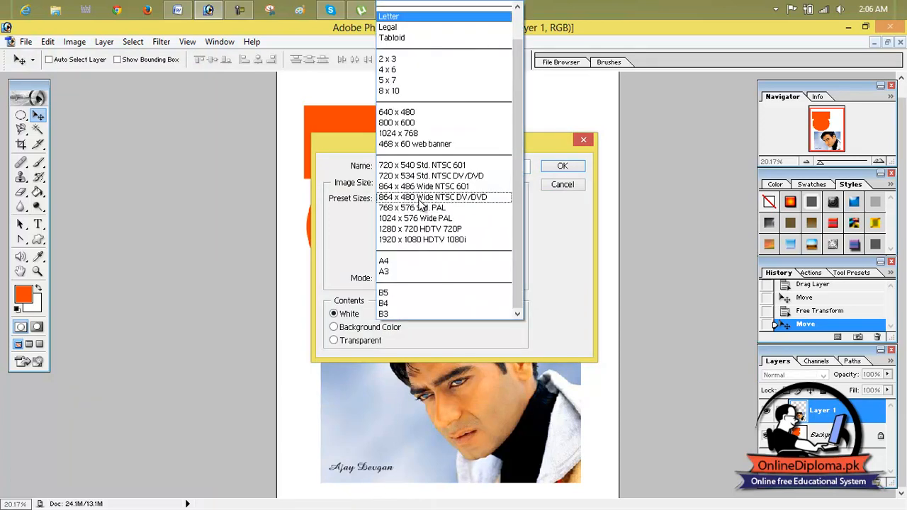
click(431, 27)
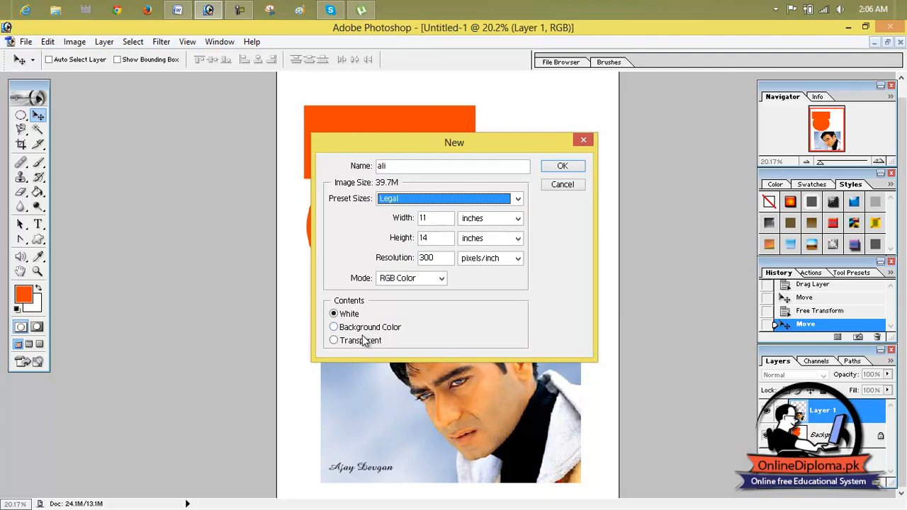
click(577, 168)
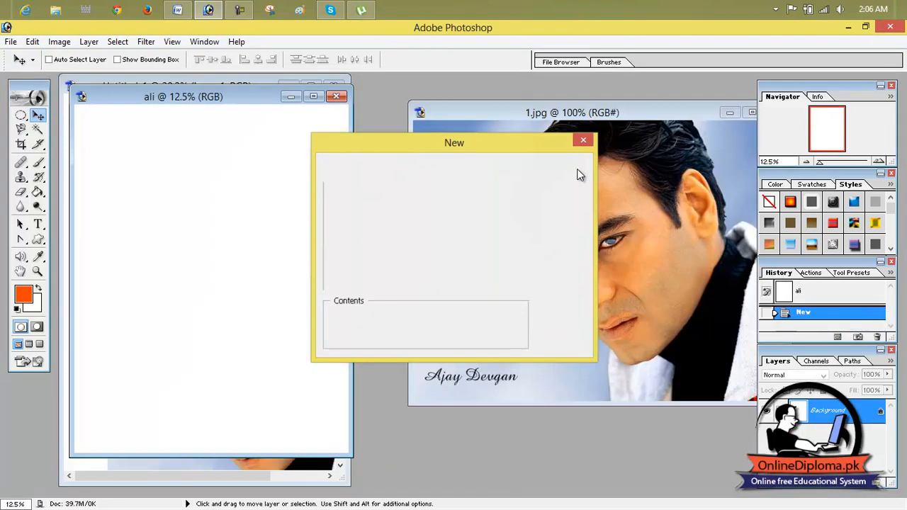
drag(252, 95, 333, 107)
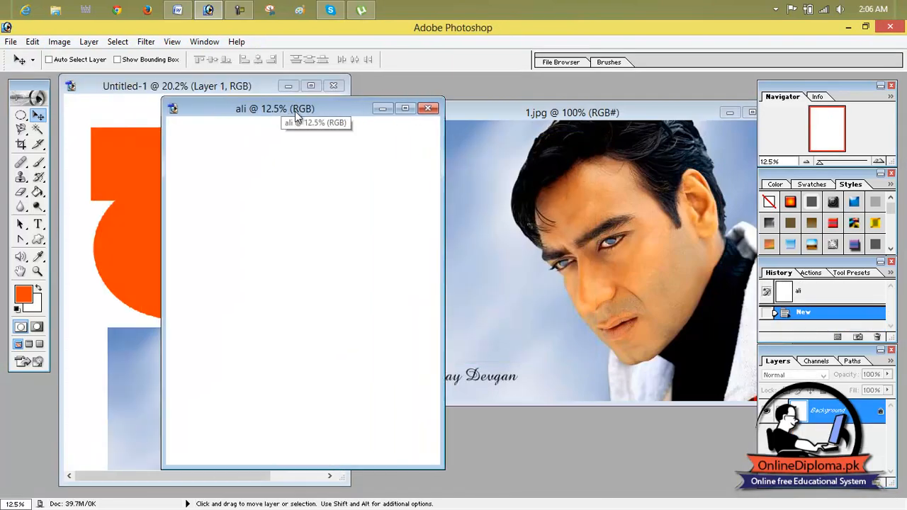
click(405, 108)
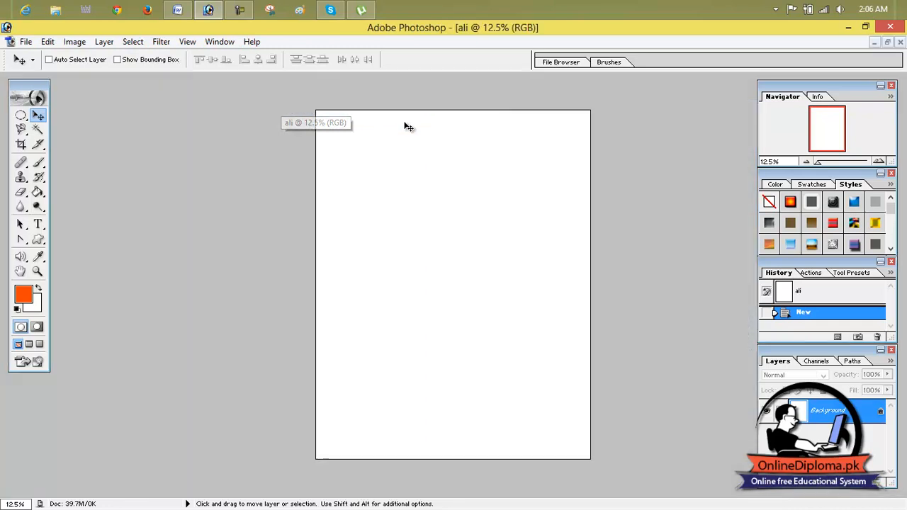
Step: Open the photo 1.jpg from the wallpaper folder again
click(25, 41)
click(46, 75)
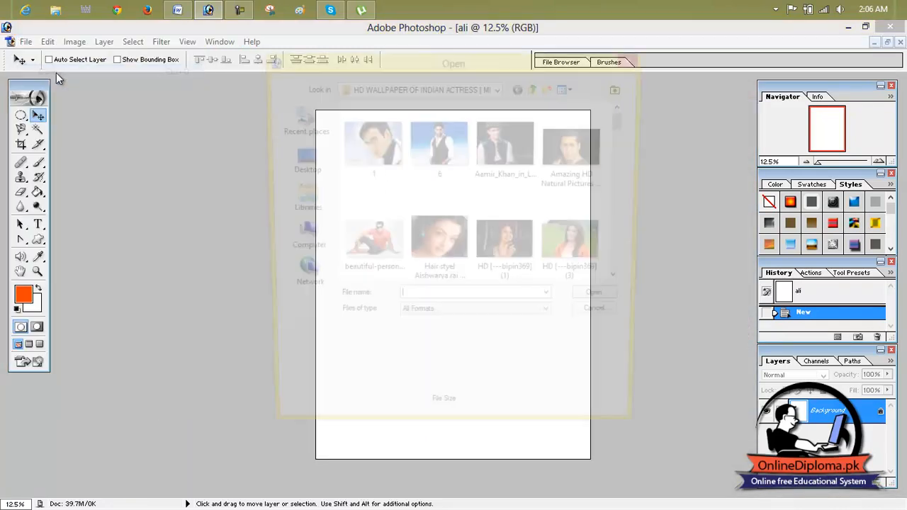
click(434, 145)
click(395, 148)
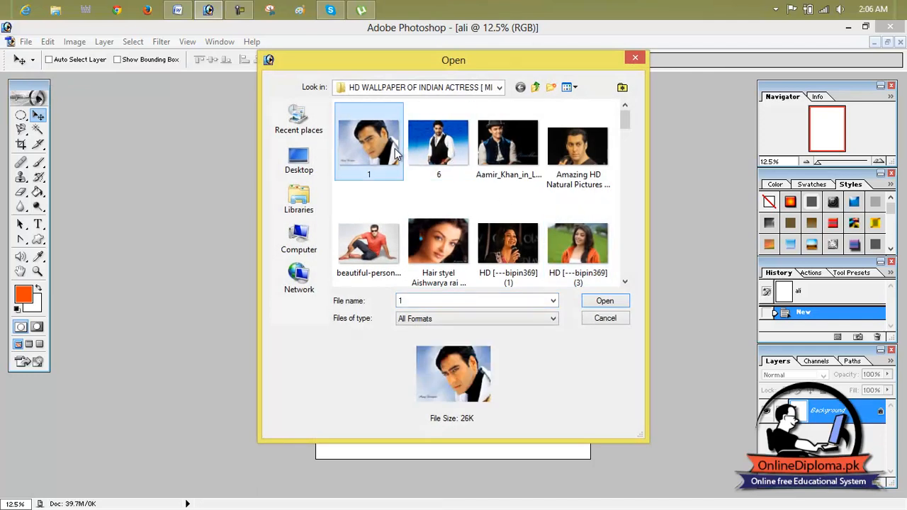
scroll(436, 160, down, 5)
scroll(436, 160, up, 5)
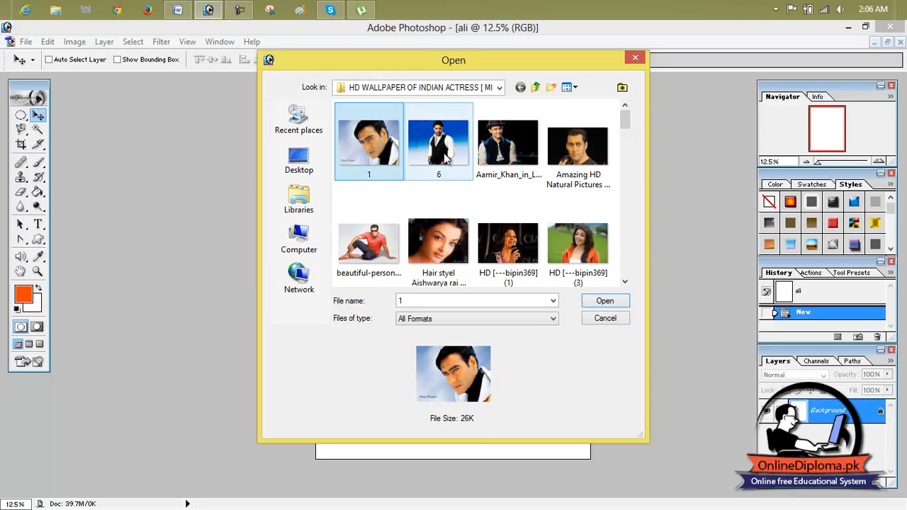
double_click(388, 159)
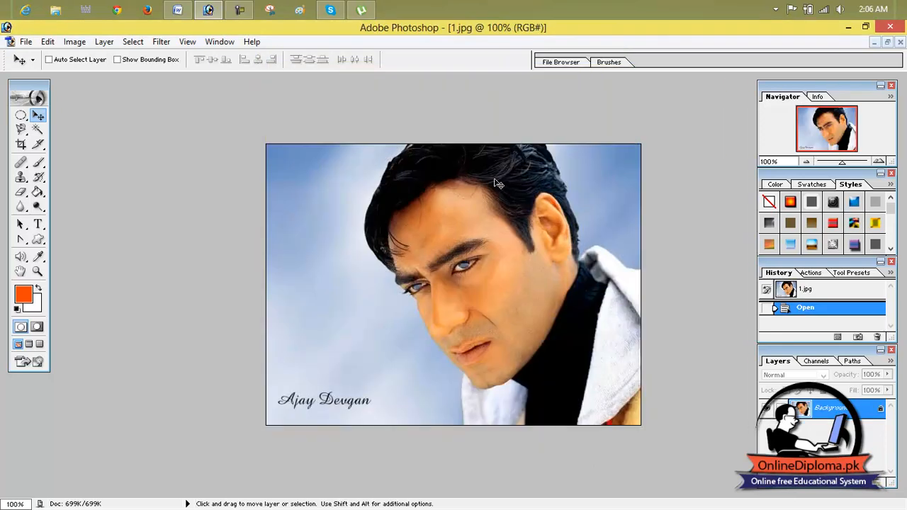
scroll(494, 194, up, 5)
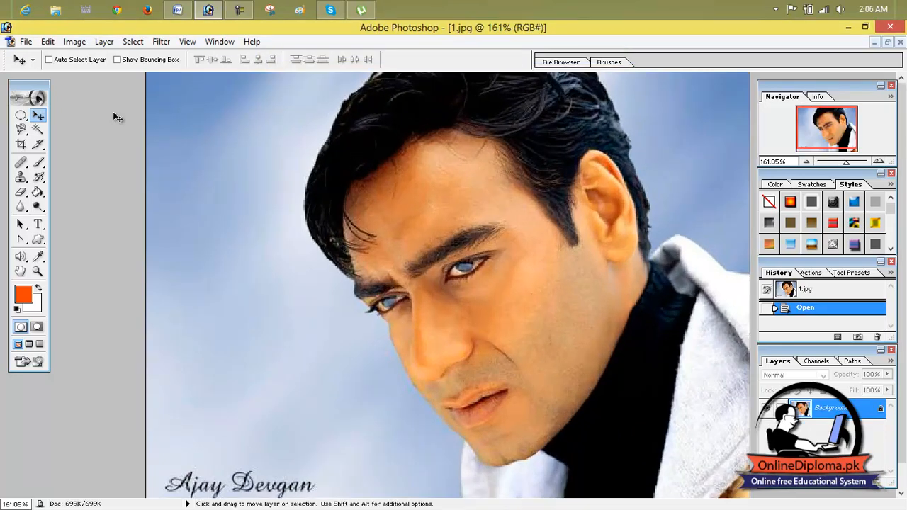
click(27, 44)
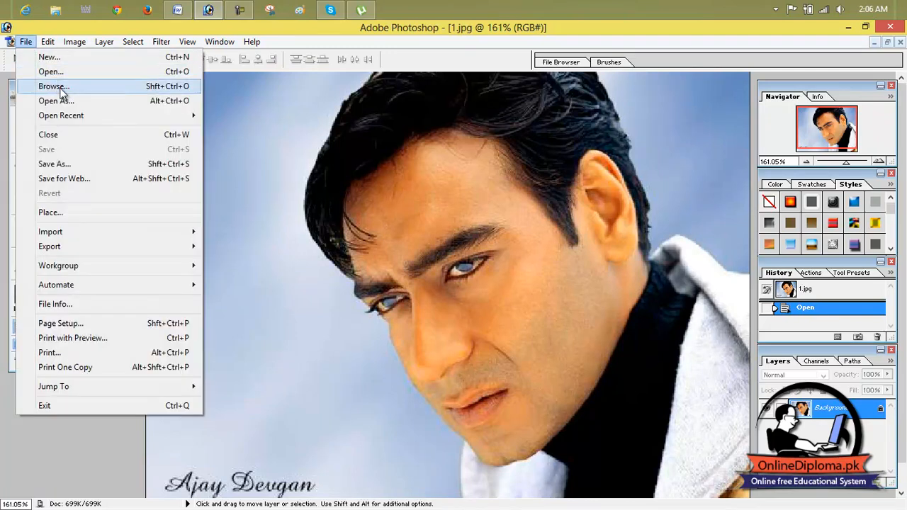
click(379, 188)
scroll(415, 201, down, 1)
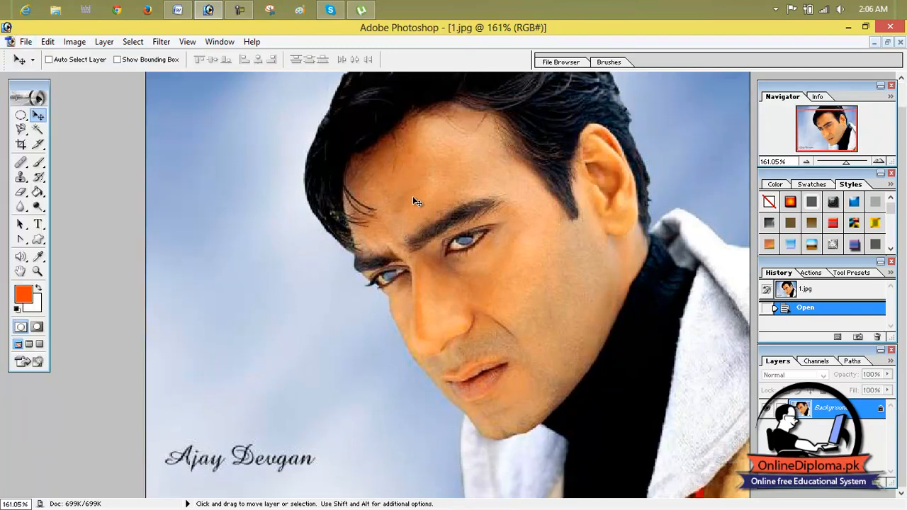
click(25, 41)
mouse_move(187, 41)
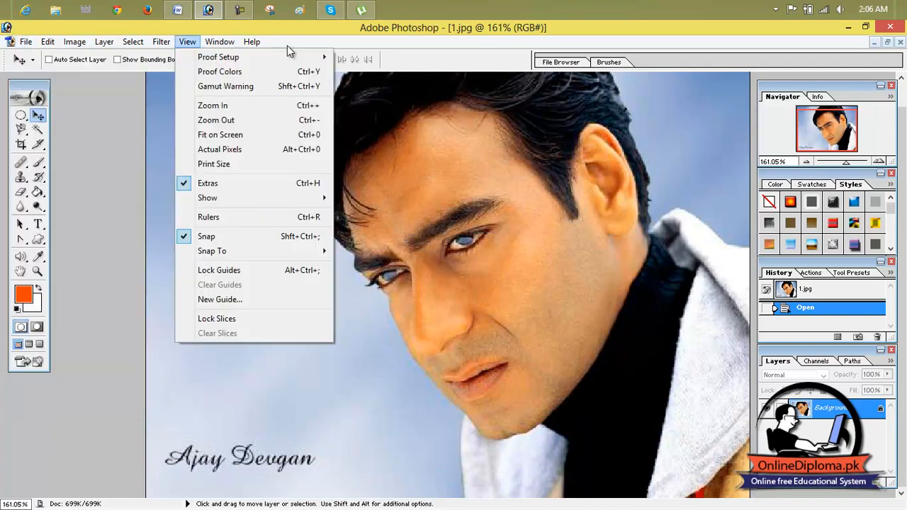
Step: Close the 1.jpg photo and show the File Browser to browse for images
click(900, 42)
click(26, 41)
click(49, 86)
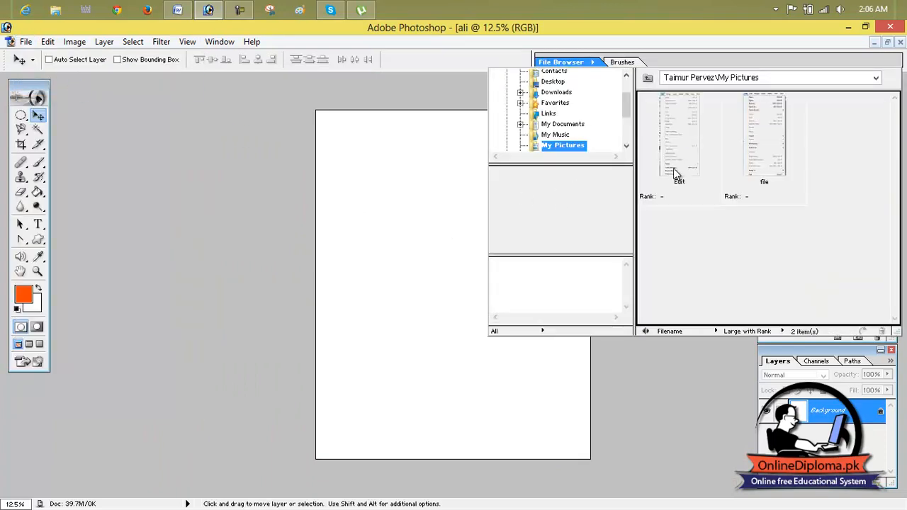
Step: Browse in the File Browser from the Desktop to the "HD WALLPAPER OF INDIAN ACTRESS" folder on Local Disk (E:)
click(560, 135)
drag(627, 117, 628, 99)
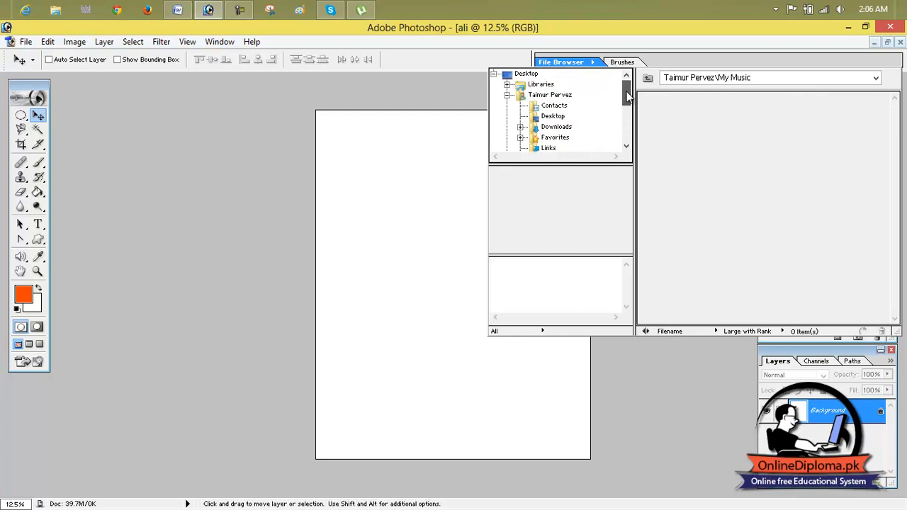
click(531, 75)
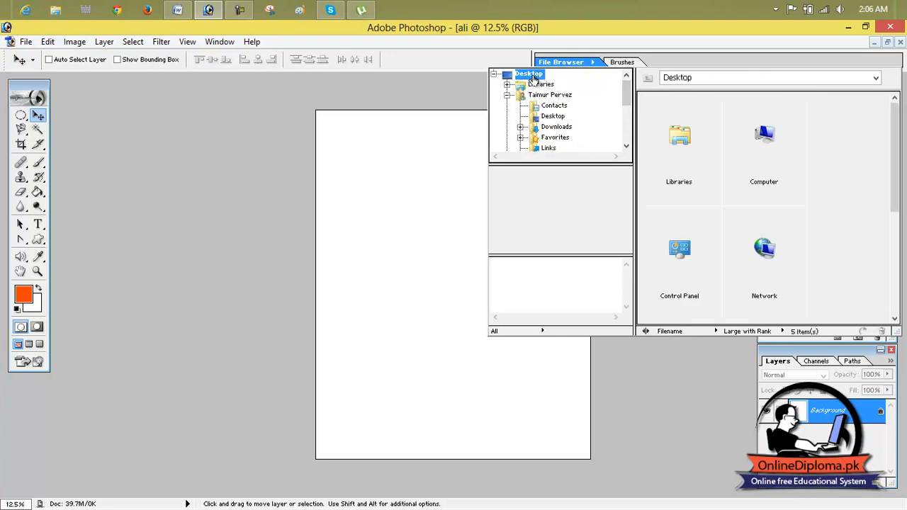
double_click(772, 178)
click(773, 248)
double_click(701, 246)
click(753, 148)
double_click(753, 148)
Step: Open the "Amazing HD Natural Pictures" image from the File Browser, assigning it the working RGB profile, Adobe RGB (1998)
click(757, 240)
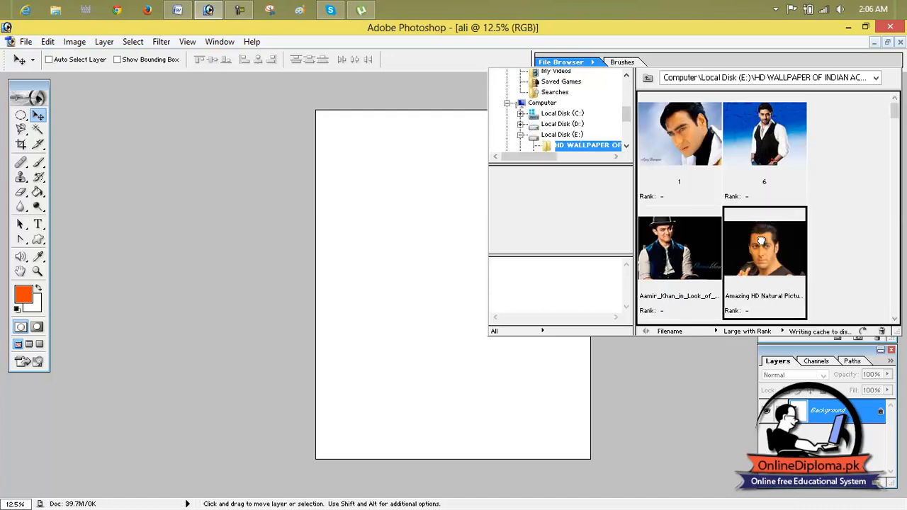
double_click(761, 245)
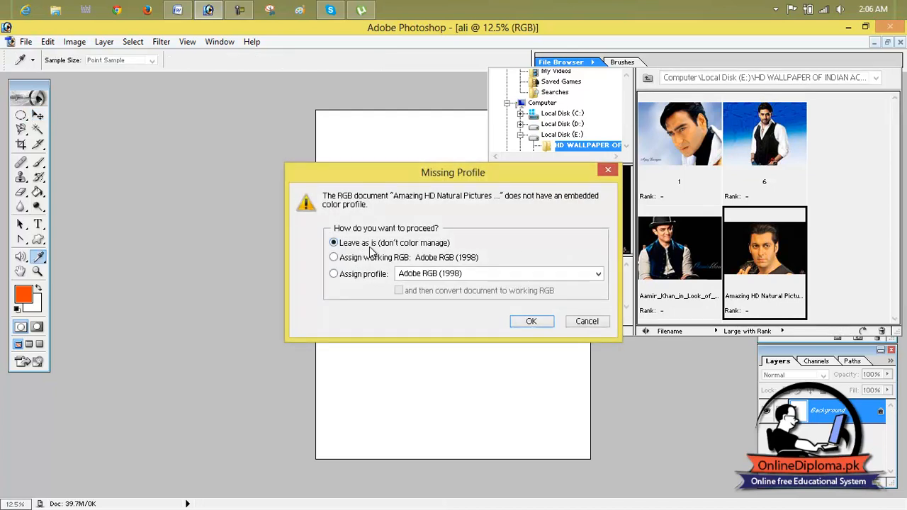
click(438, 278)
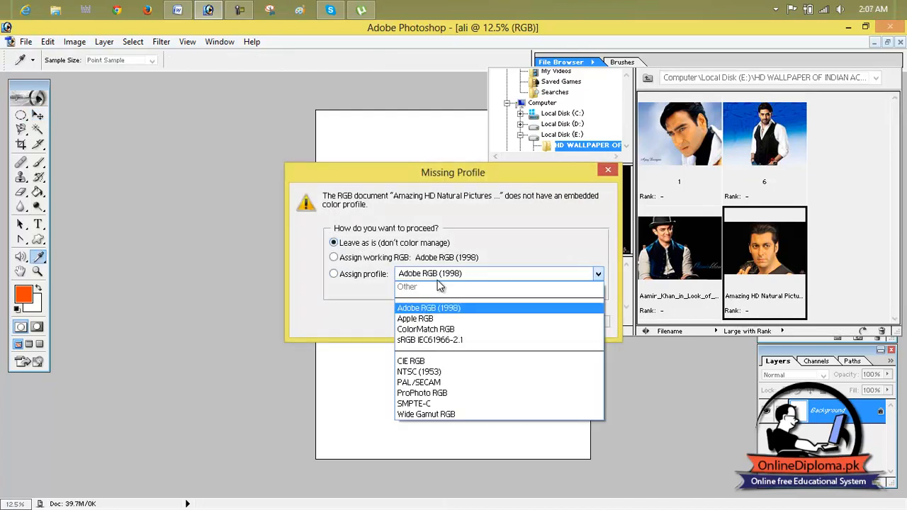
click(440, 280)
click(433, 292)
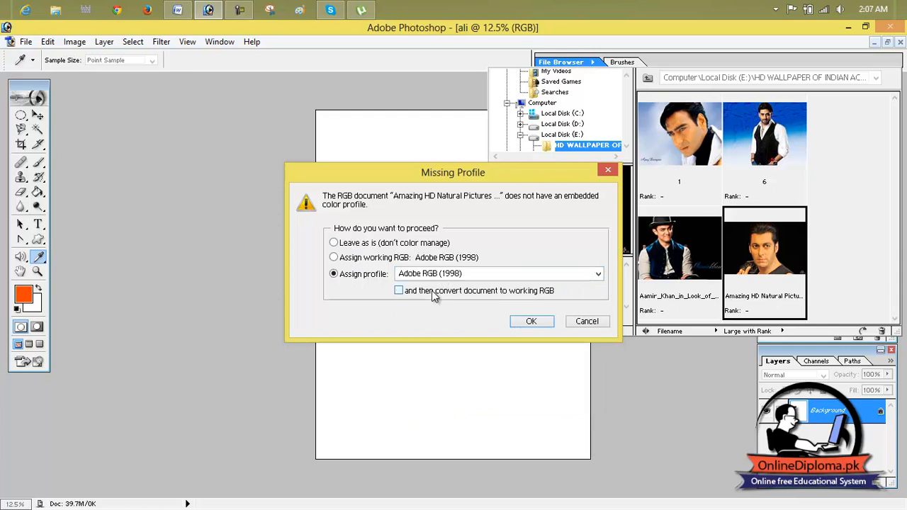
click(433, 293)
click(352, 259)
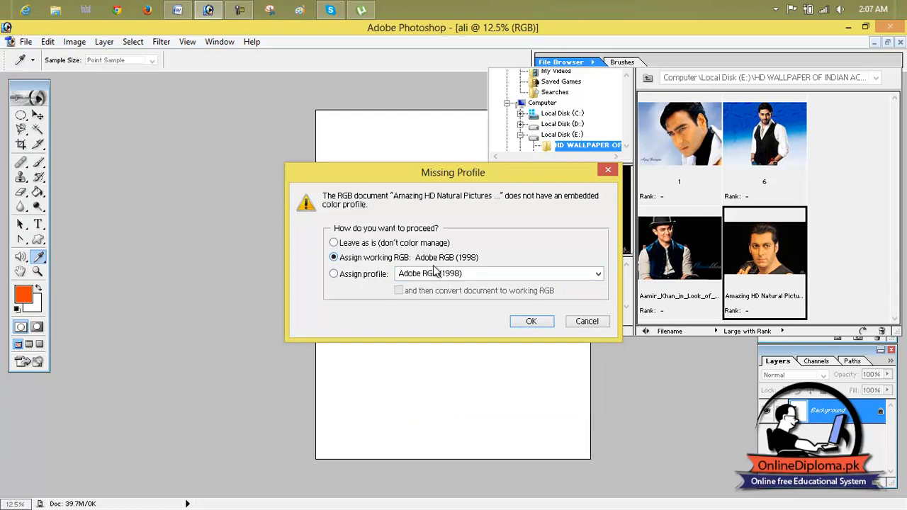
click(546, 326)
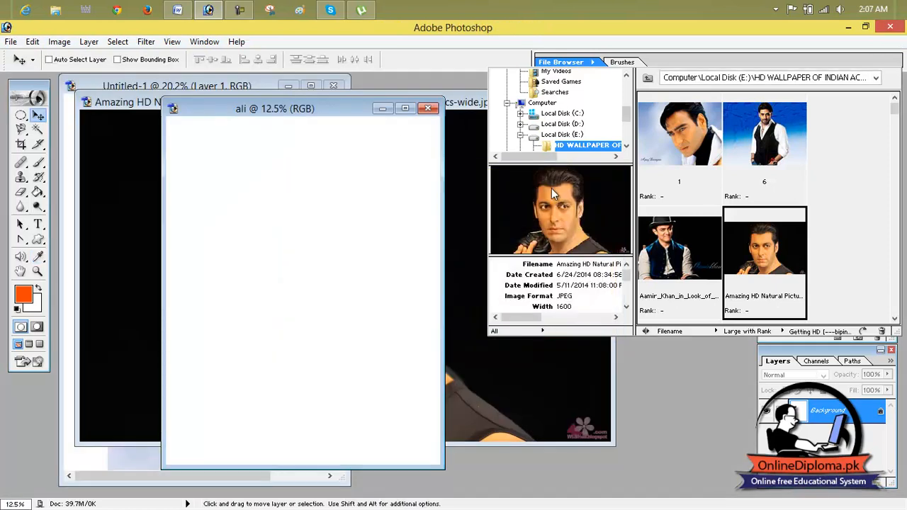
Step: Minimize the ali document and close the "Amazing HD Natural Pictures" photo without saving its changes
click(383, 108)
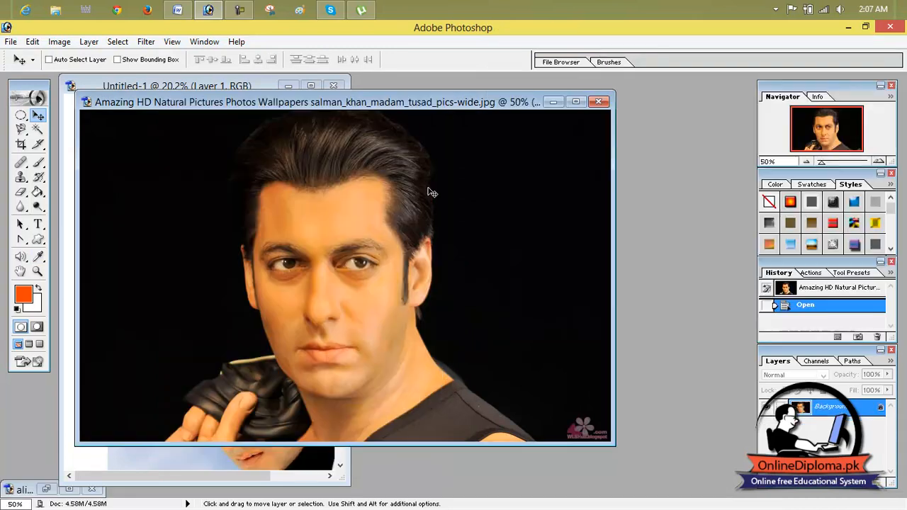
drag(509, 104, 666, 129)
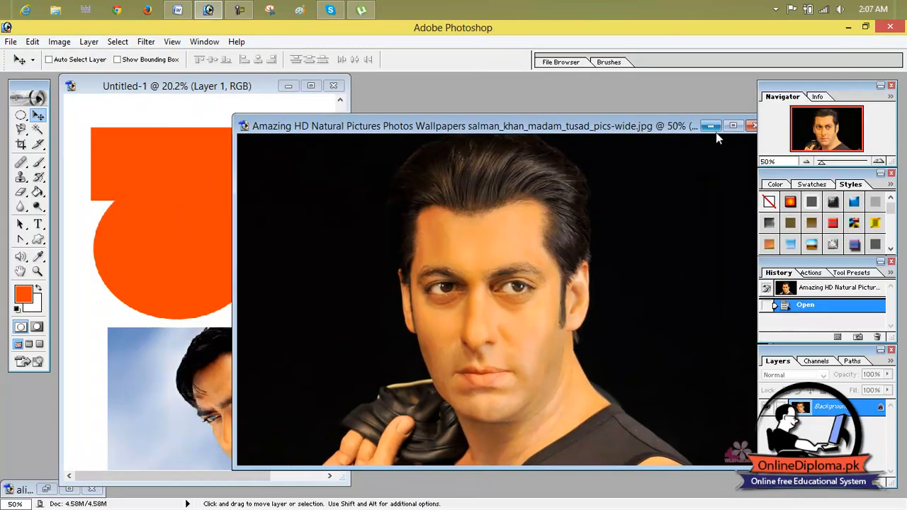
click(751, 126)
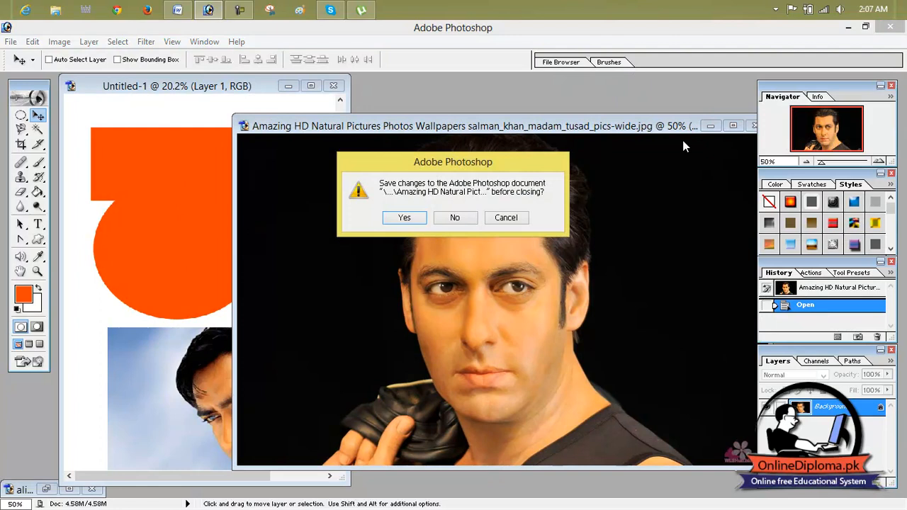
click(454, 219)
Step: Open 6.jpg from the File Browser with its embedded profile and place its window beside the Untitled-1 artwork
click(574, 64)
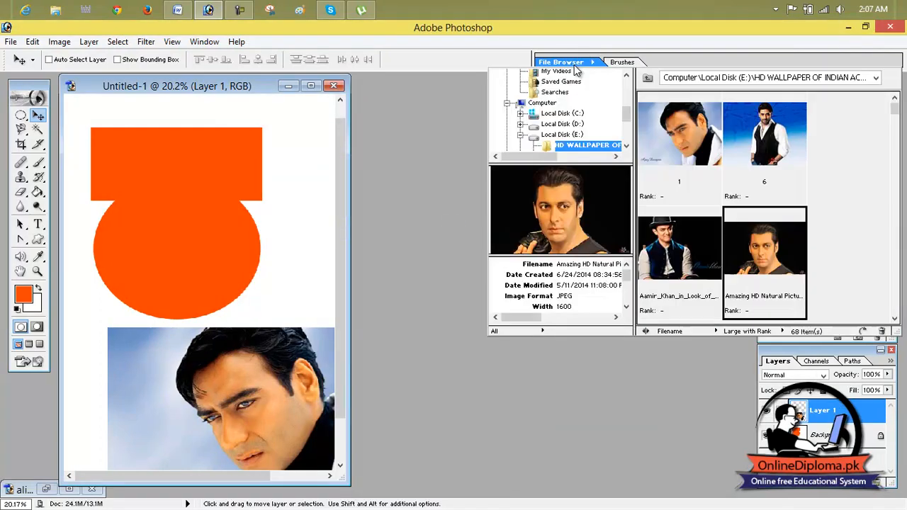
click(775, 161)
double_click(777, 162)
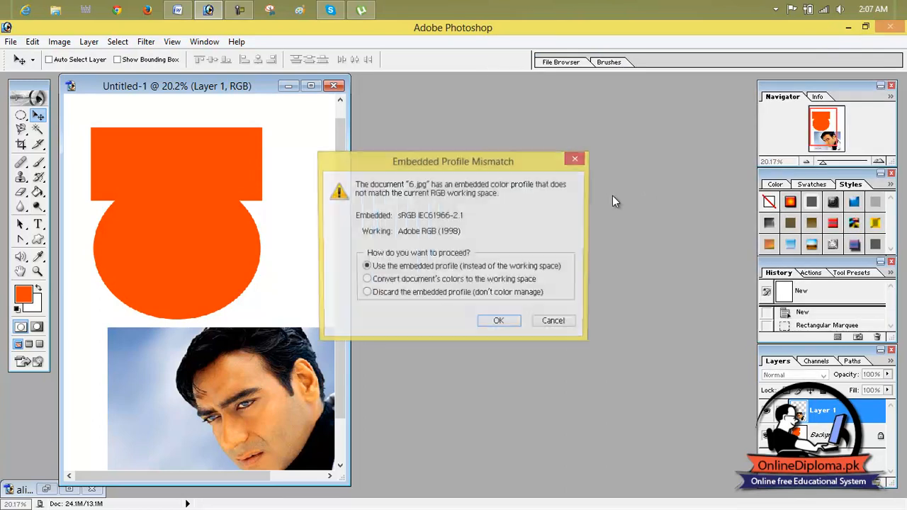
click(501, 323)
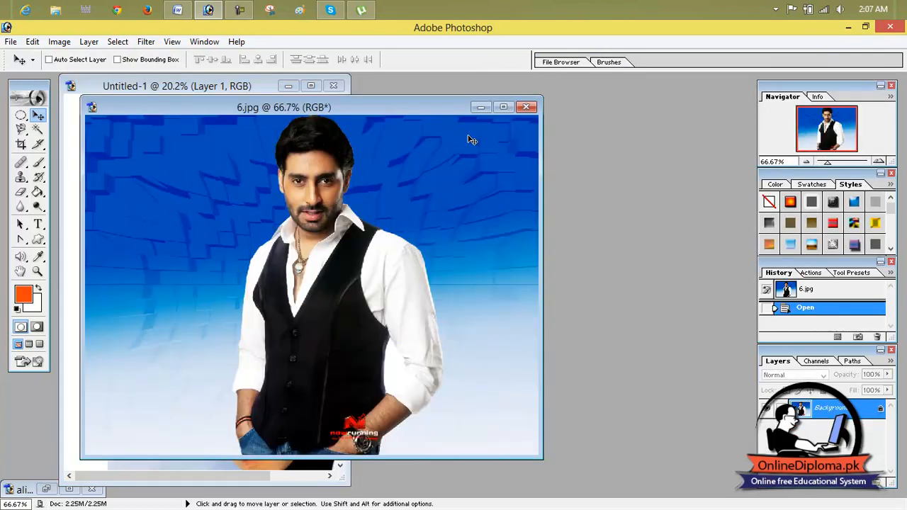
drag(419, 117, 560, 117)
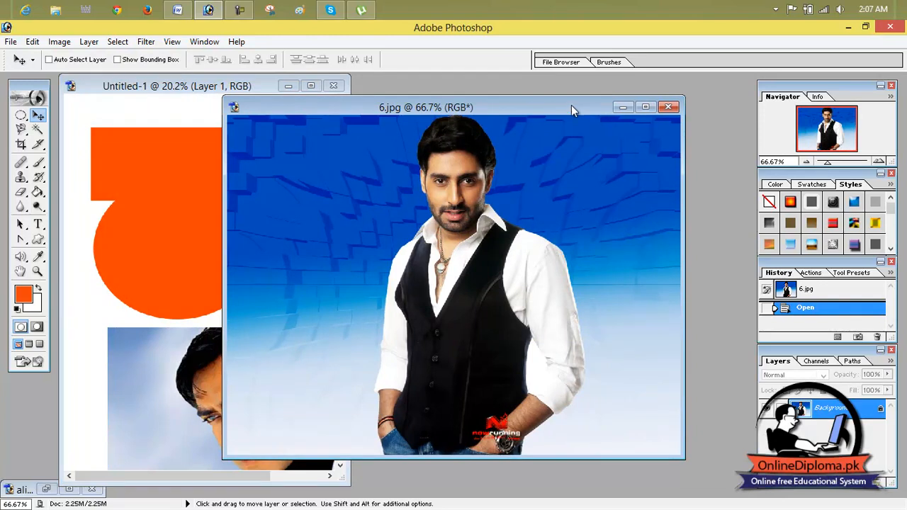
drag(572, 106, 607, 105)
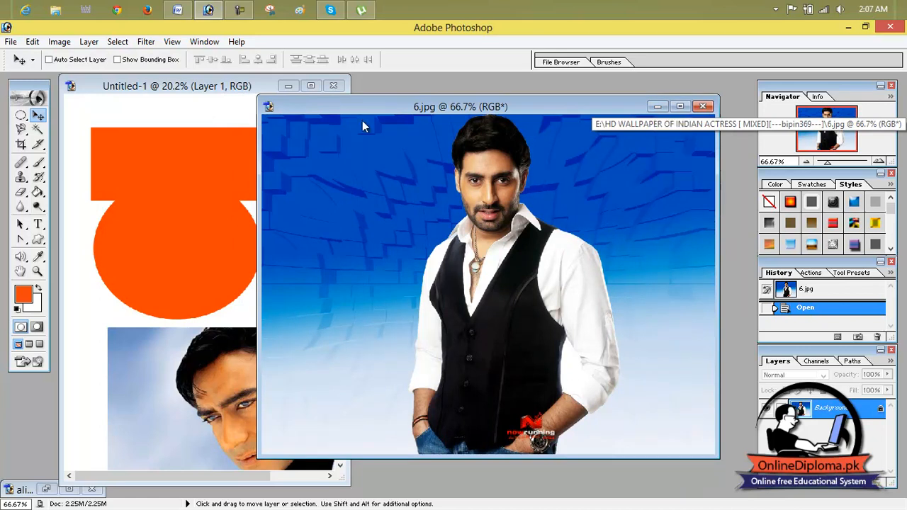
Step: Switch to the Untitled-1 document, return to the 6.jpg photo and close it
click(100, 109)
click(10, 42)
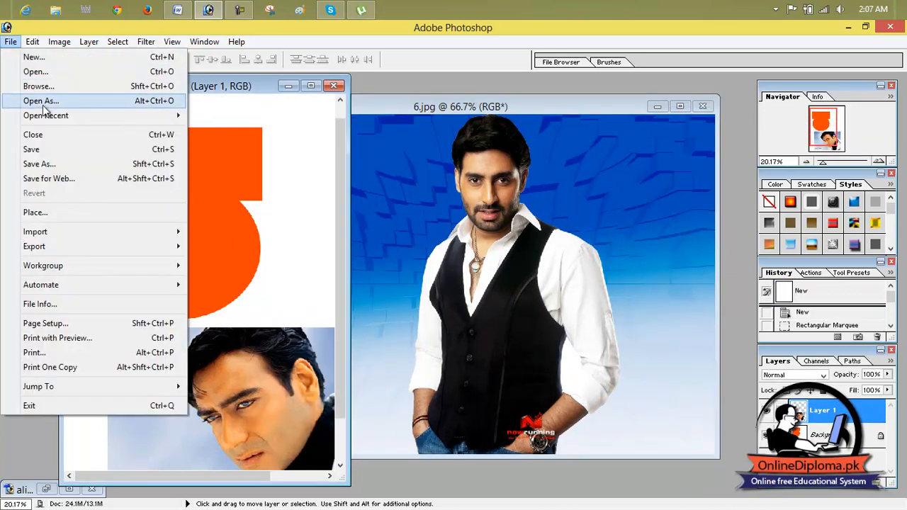
click(663, 167)
click(702, 105)
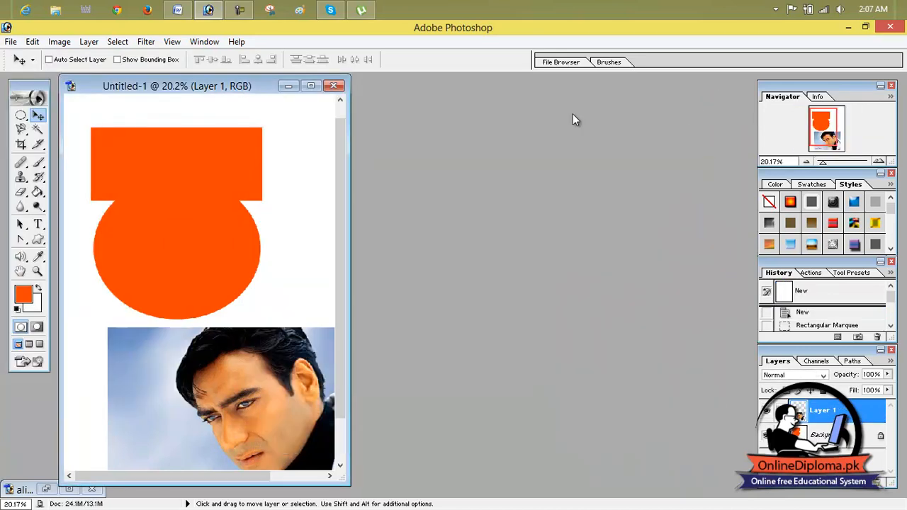
click(11, 42)
click(16, 100)
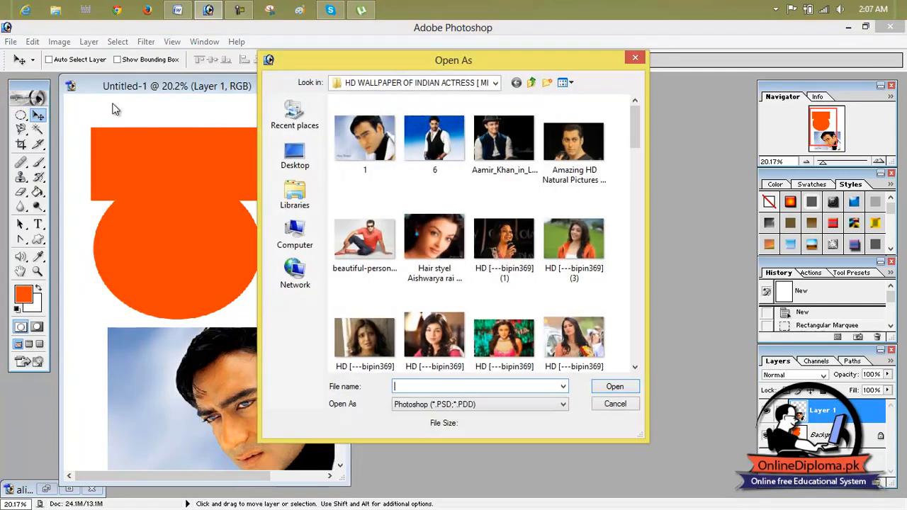
click(503, 142)
click(504, 237)
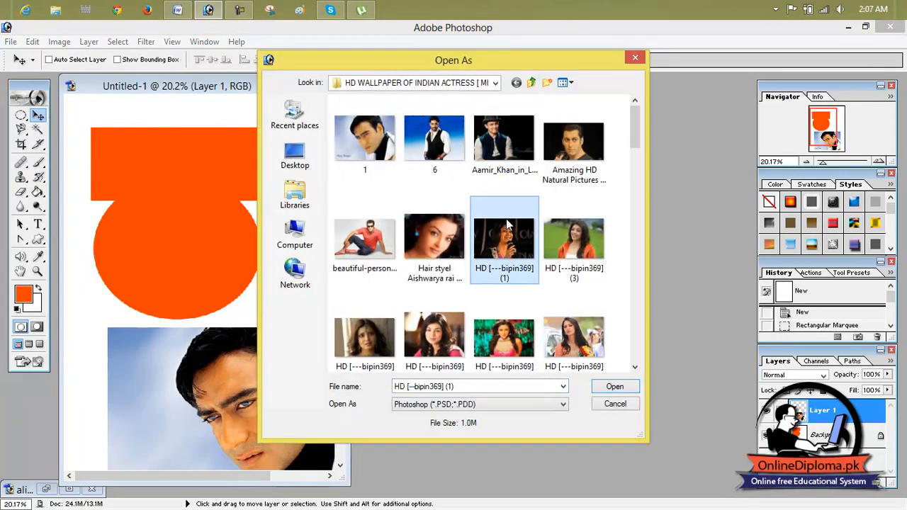
double_click(573, 234)
click(482, 224)
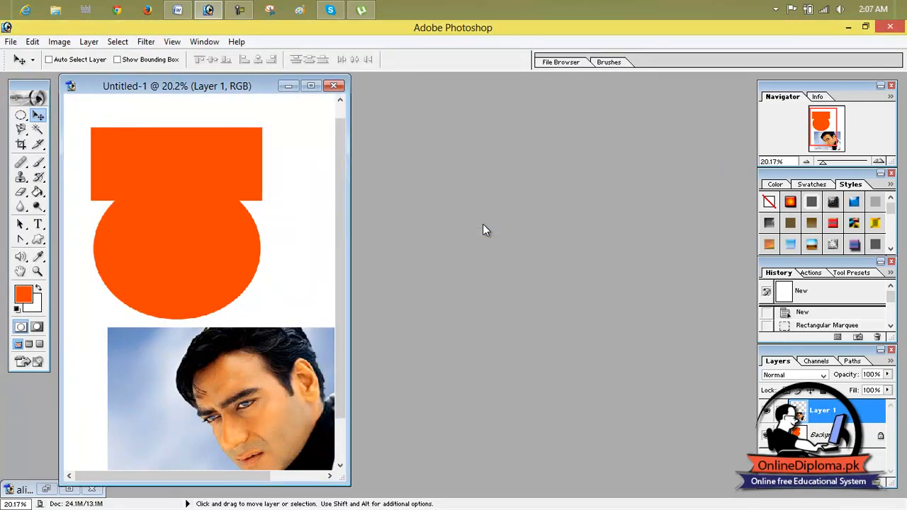
Step: Try to open Edit.PNG from the Pictures library with Open As in the Photoshop (*.PSD;*.PDD) format
drag(235, 89, 295, 107)
click(11, 42)
click(32, 100)
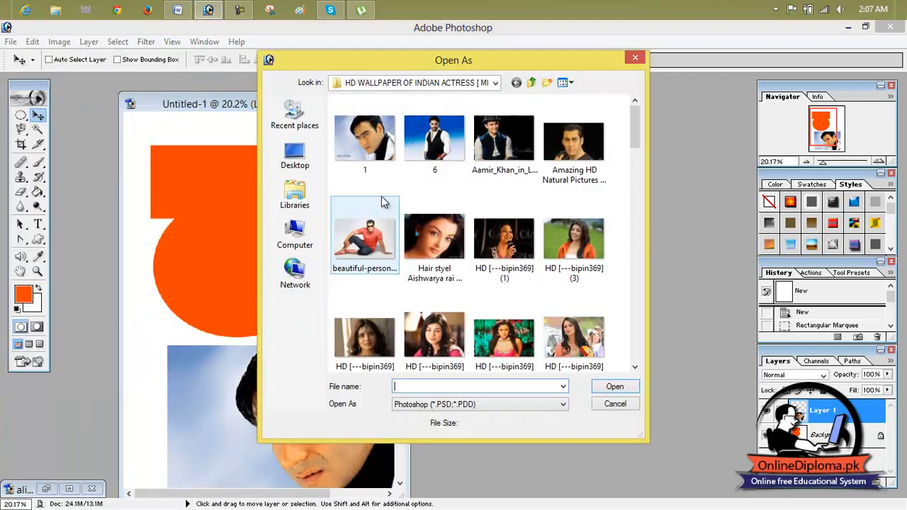
click(294, 192)
click(298, 237)
click(296, 194)
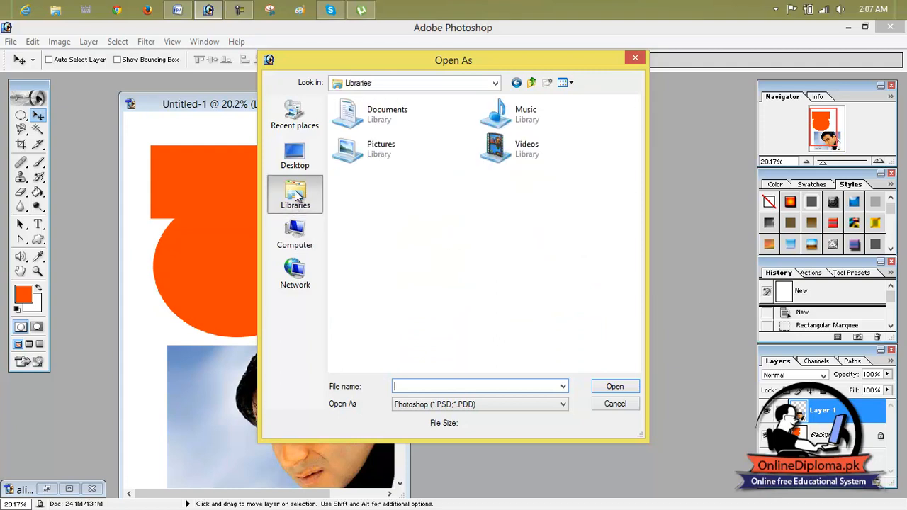
double_click(393, 158)
double_click(391, 156)
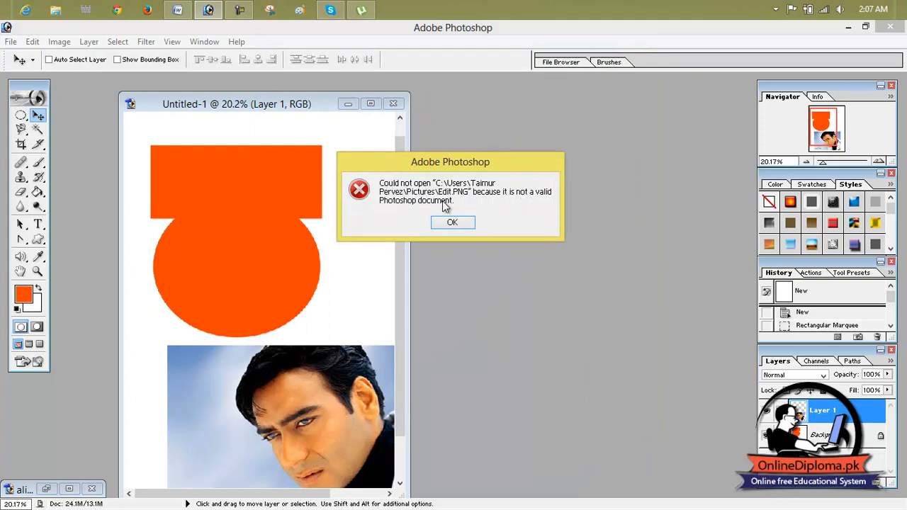
click(469, 224)
Step: Check the file properties of the Edit image in My Pictures from the Open dialog without opening it
click(11, 42)
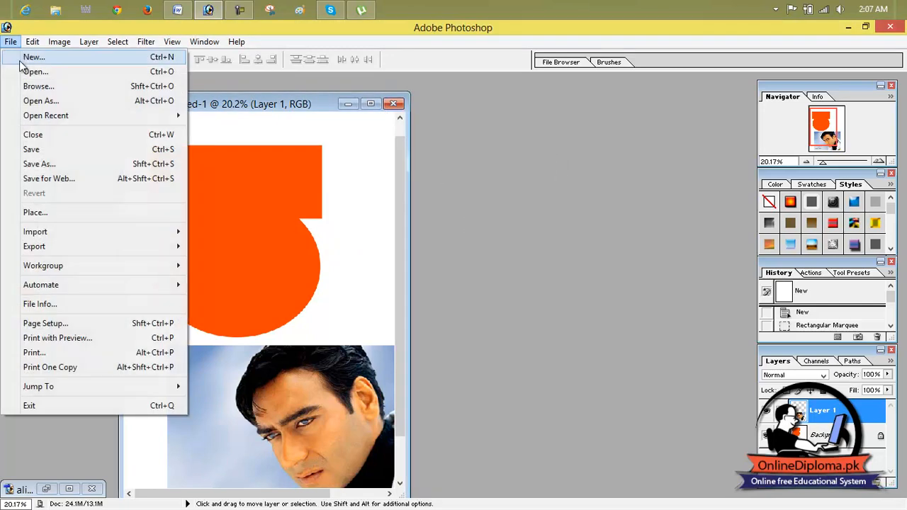
click(66, 70)
click(363, 132)
right_click(363, 129)
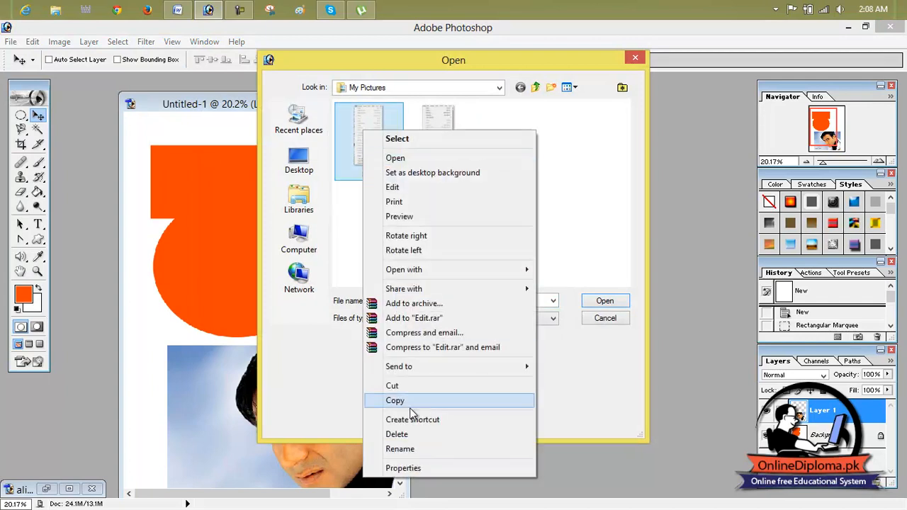
click(428, 467)
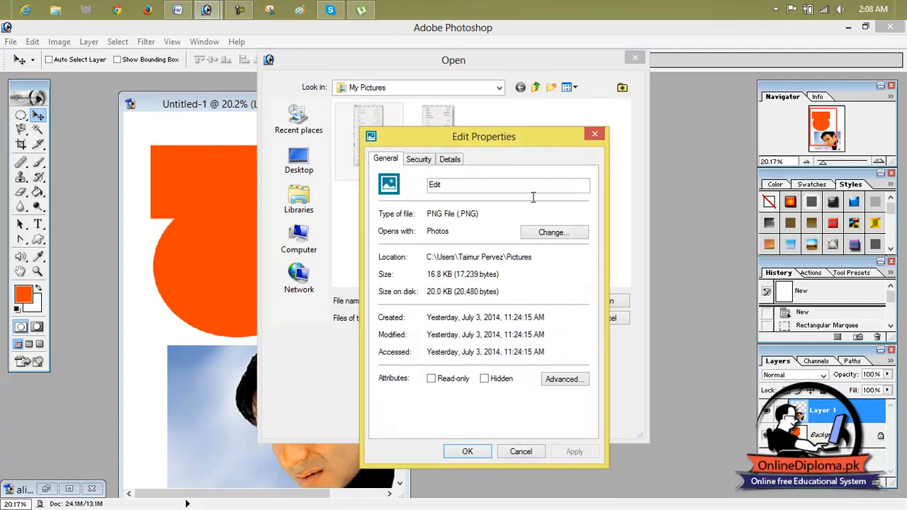
click(595, 135)
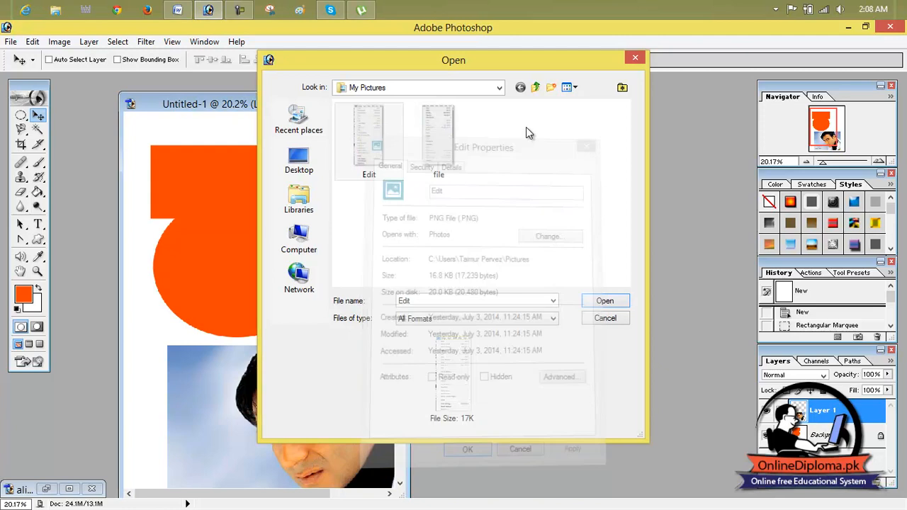
click(536, 88)
click(635, 59)
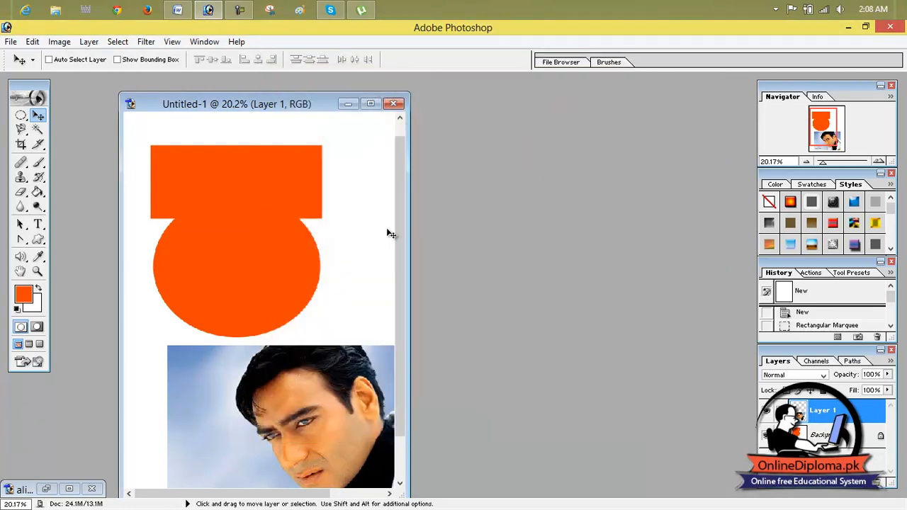
Step: Maximize Untitled-1, reopen Aamir_Khan_in_Look_of_Dhoom_3_MoviePhoto.jpg from the recent files with working RGB Adobe RGB (1998), and reposition its window
click(369, 104)
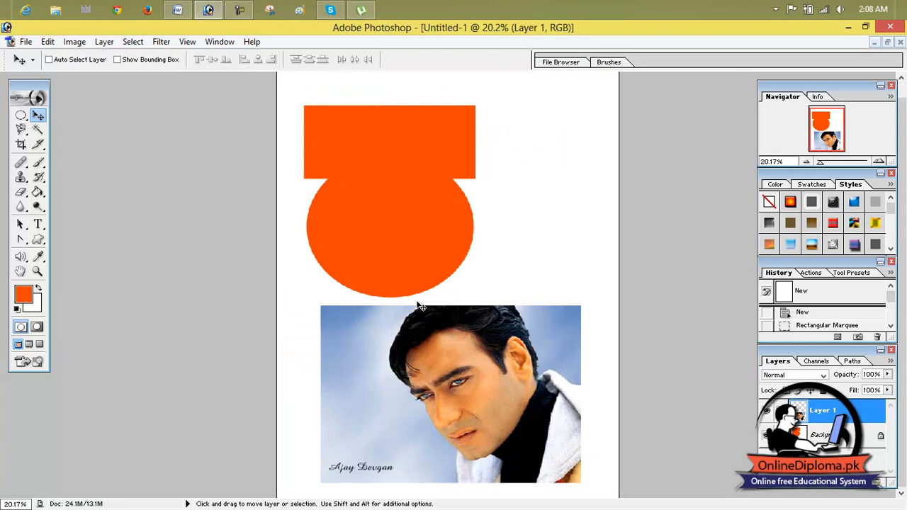
click(26, 41)
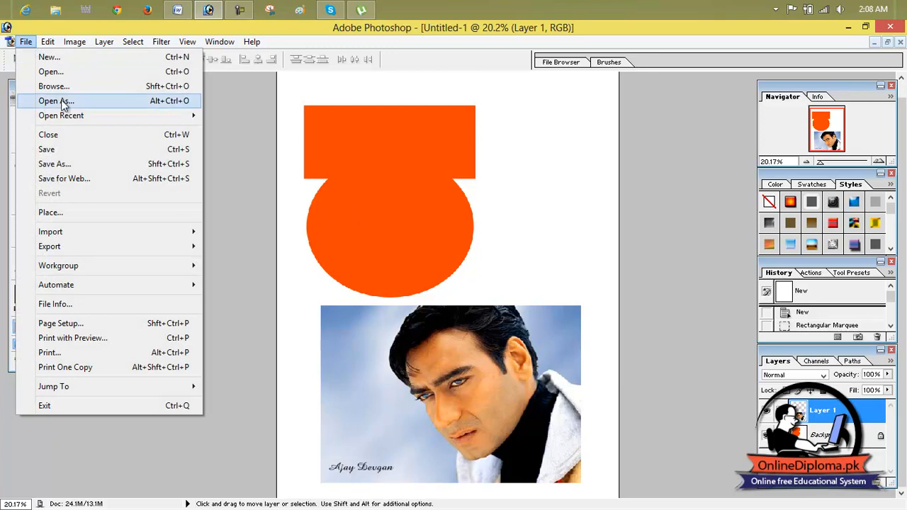
mouse_move(70, 120)
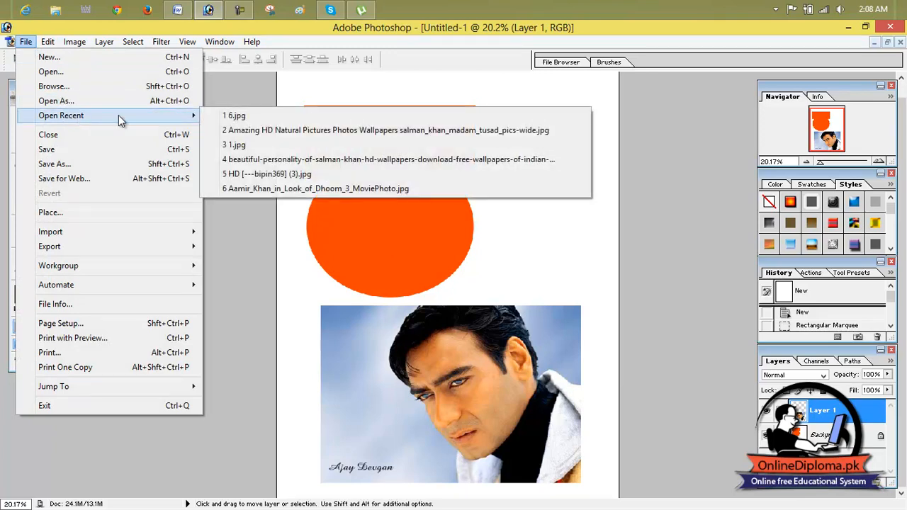
click(269, 189)
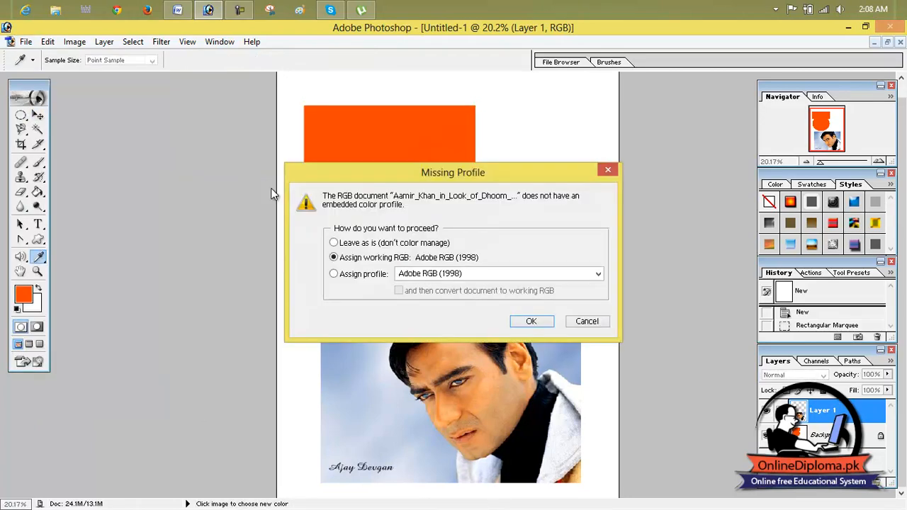
click(531, 322)
drag(350, 113, 602, 171)
Step: Reopen the recent "beautiful-personality-of-salman-khan" wallpaper with the assigned profile Adobe RGB (1998), and move its window off the Untitled-1 shapes
click(10, 41)
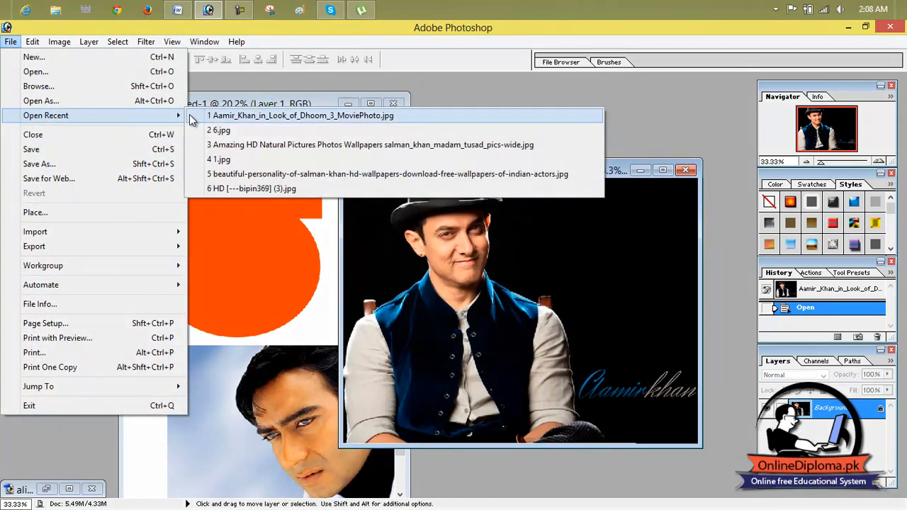
click(256, 175)
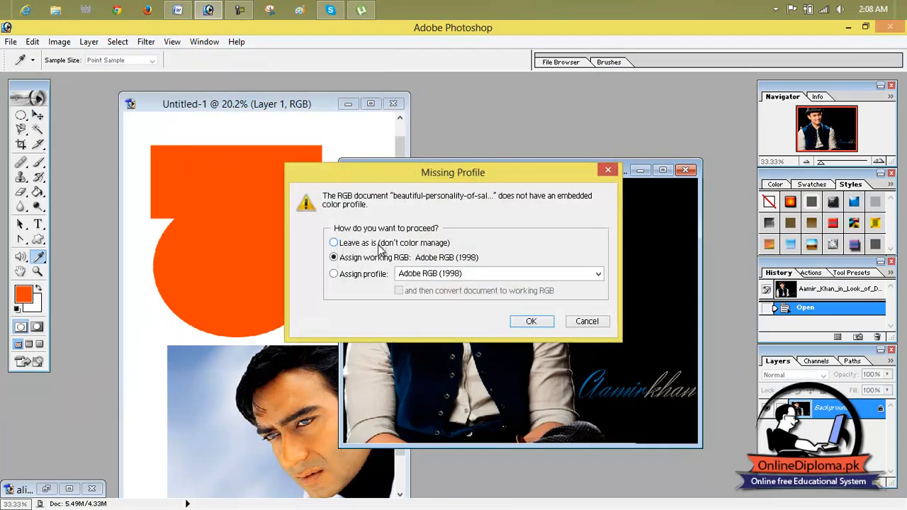
click(360, 275)
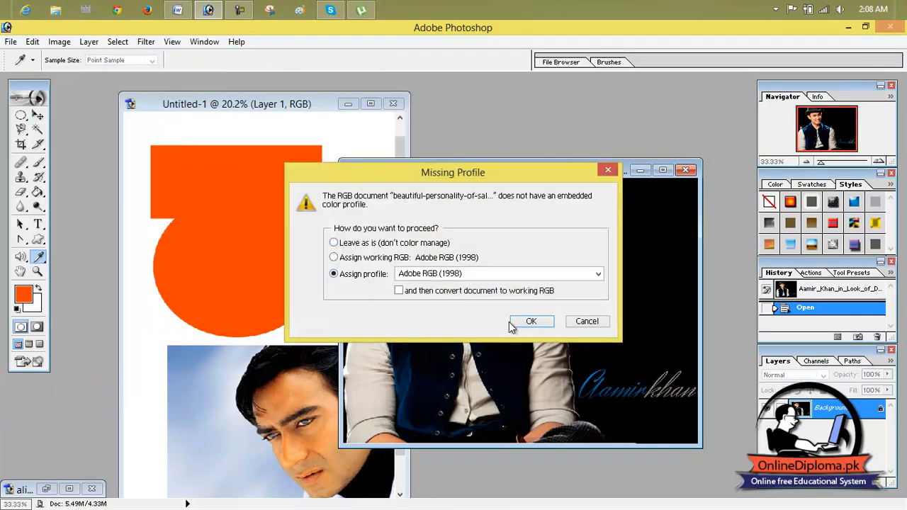
click(528, 322)
key(v)
drag(396, 118, 636, 191)
Step: Close the "beautiful-personality-of-salman-khan" wallpaper with the Close command, discarding its changes
click(12, 41)
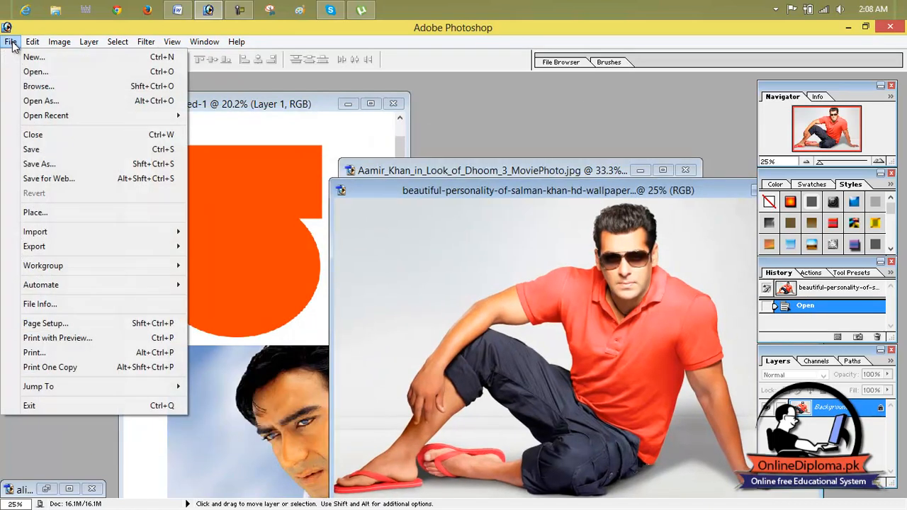
mouse_move(59, 119)
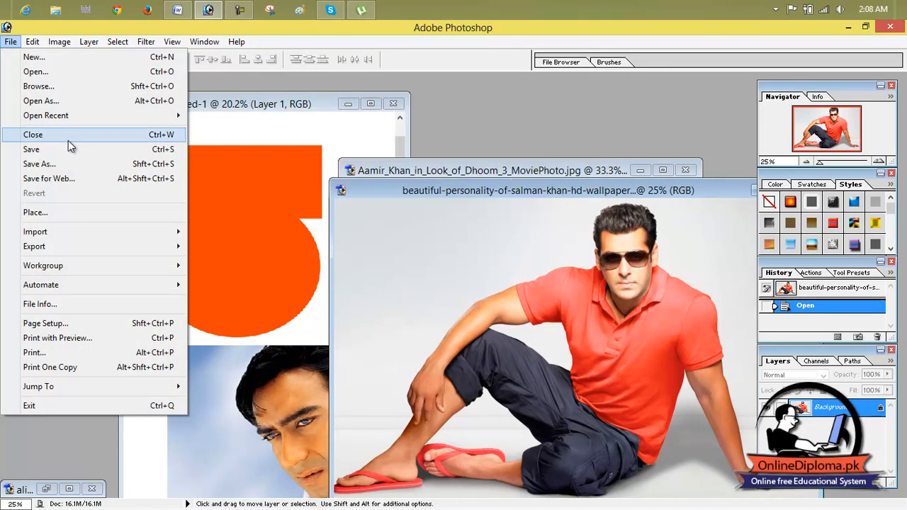
click(68, 141)
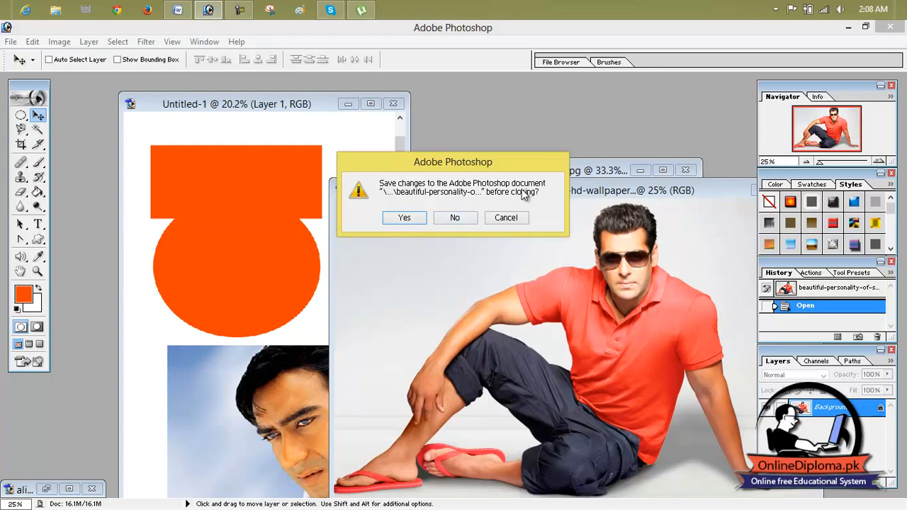
click(456, 219)
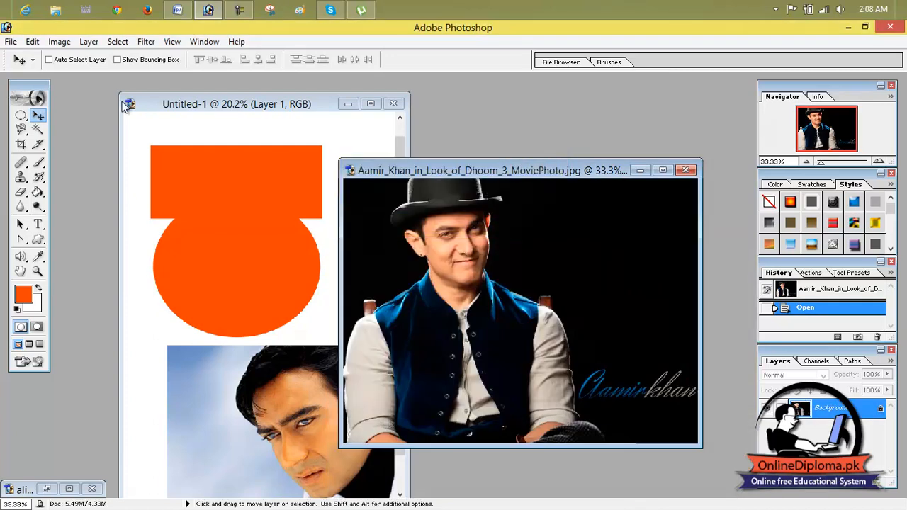
Step: Use Save on the Aamir_Khan_in_Look_of_Dhoom_3_MoviePhoto.jpg photo to view its JPEG options, and cancel without saving
click(32, 41)
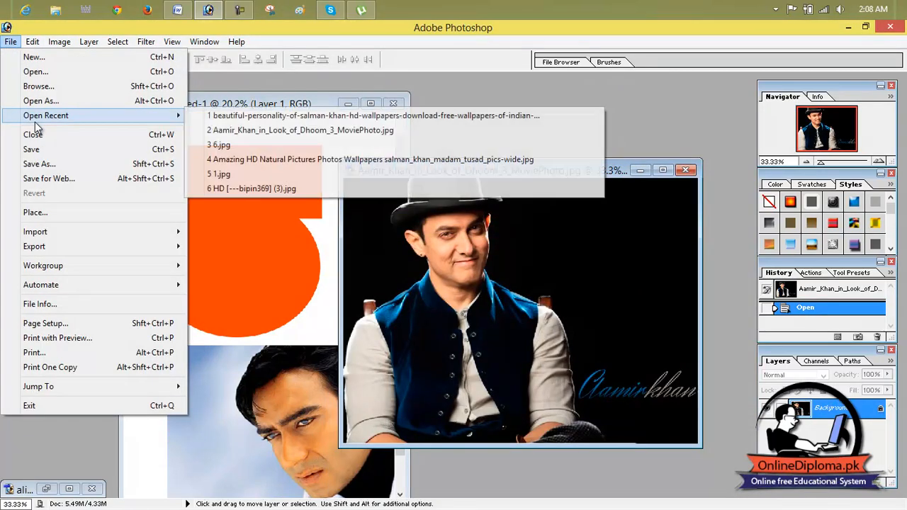
click(31, 149)
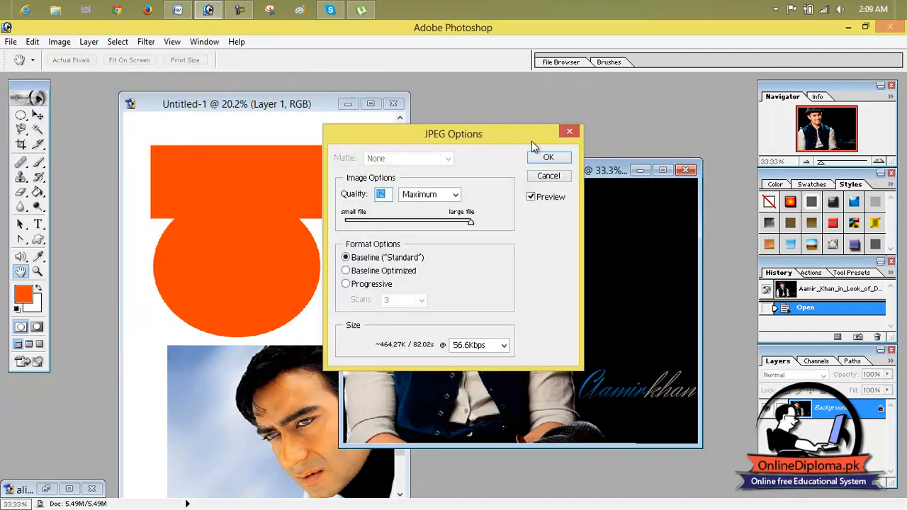
click(569, 133)
click(11, 41)
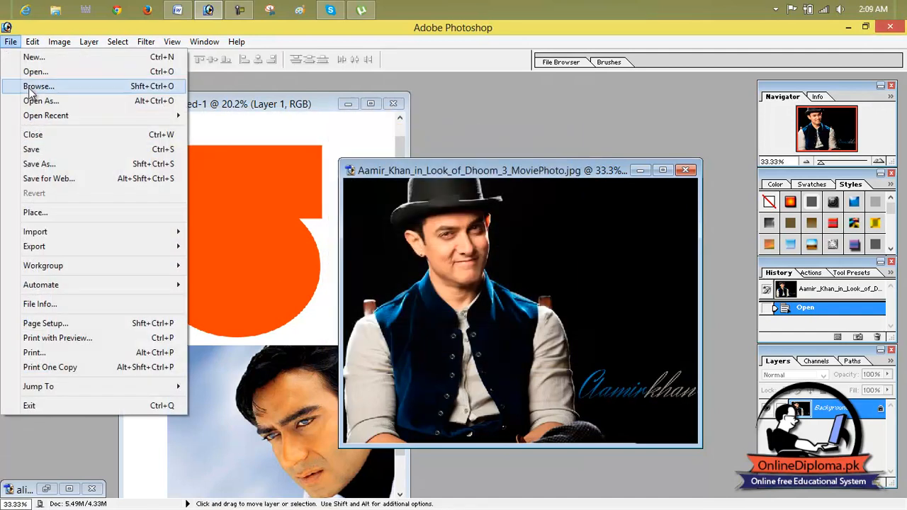
Step: Close the Aamir_Khan_in_Look_of_Dhoom_3_MoviePhoto.jpg photo without saving changes, and maximize the Untitled-1 document
click(35, 136)
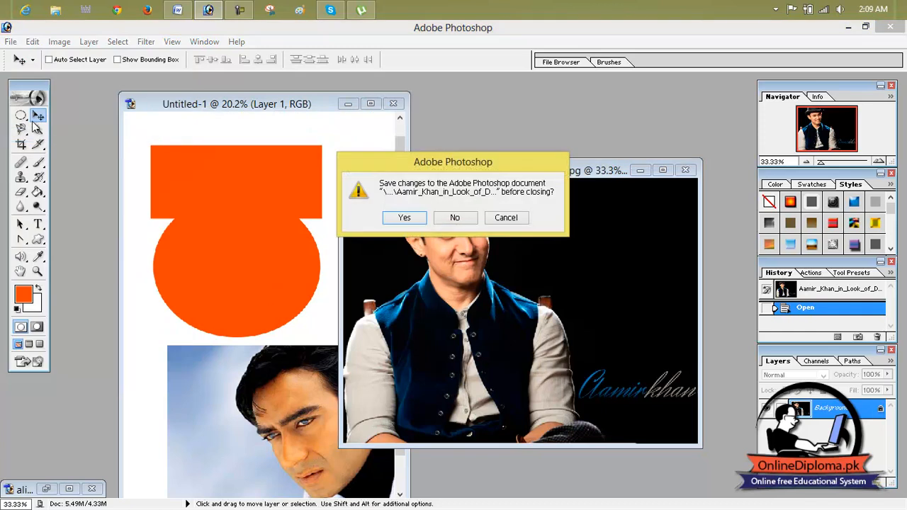
click(460, 218)
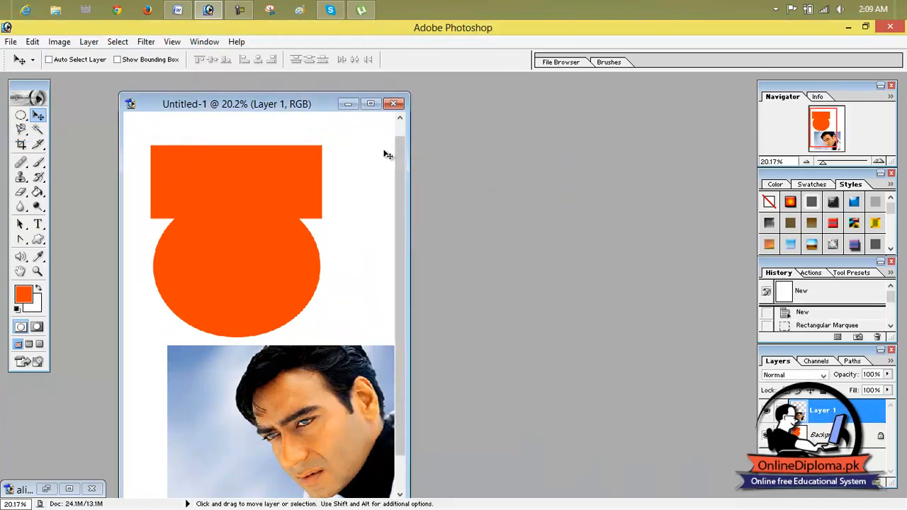
click(371, 105)
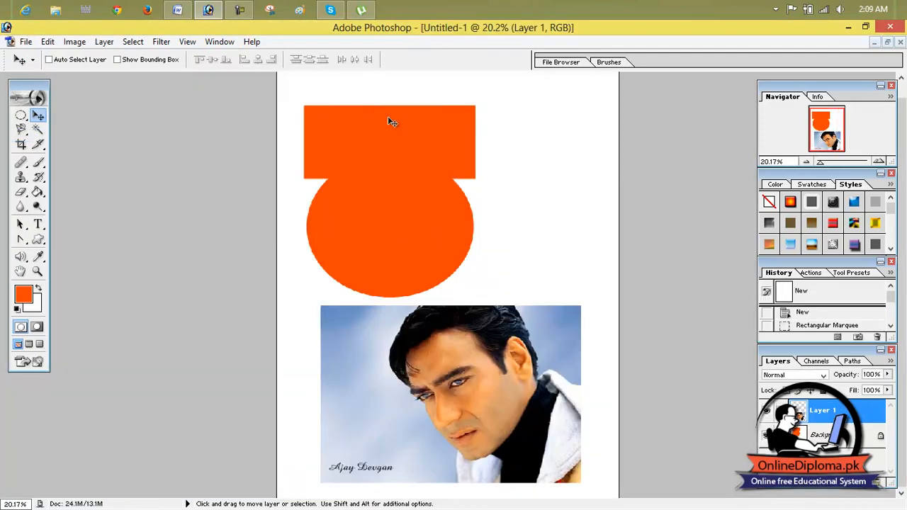
Step: Save Untitled-1 to the Desktop under the file name ali in the Photoshop (*.PSD;*.PDD) format
click(26, 42)
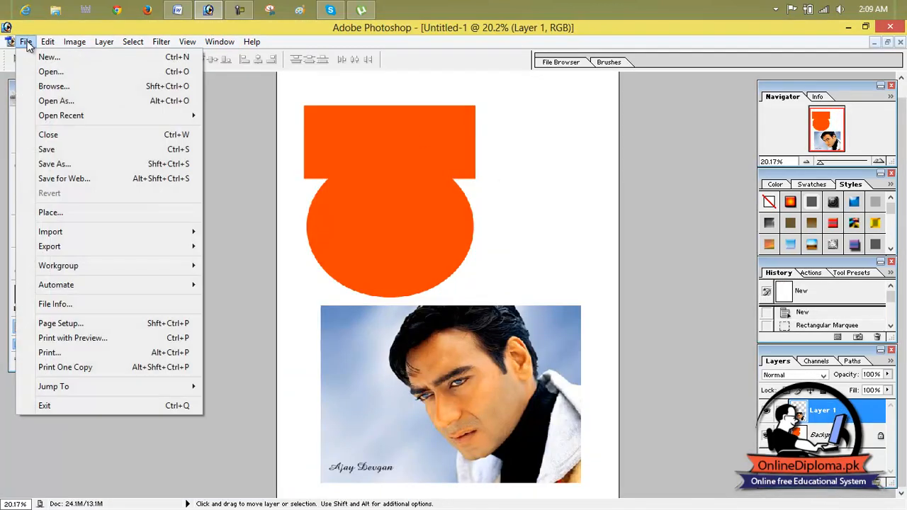
click(77, 153)
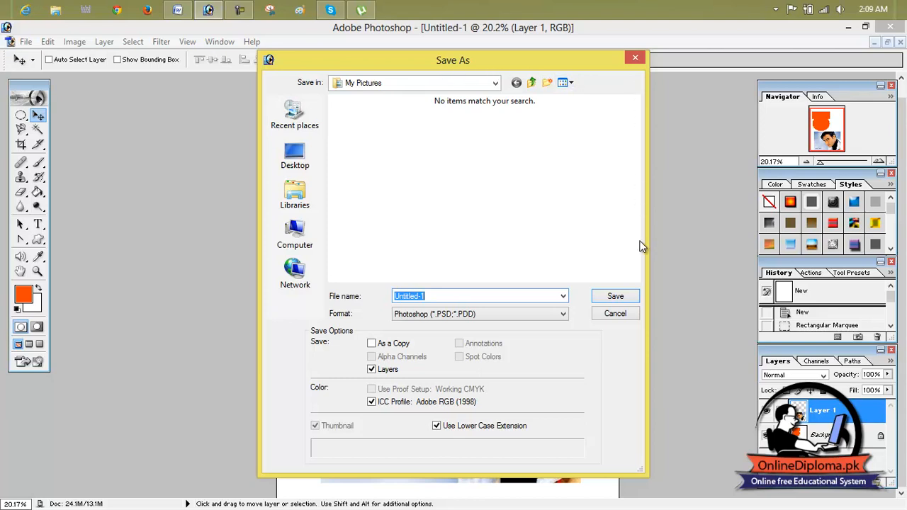
mouse_move(563, 63)
mouse_down()
mouse_move(536, 103)
mouse_move(477, 318)
mouse_move(496, 300)
mouse_move(555, 63)
mouse_up()
click(425, 303)
double_click(425, 304)
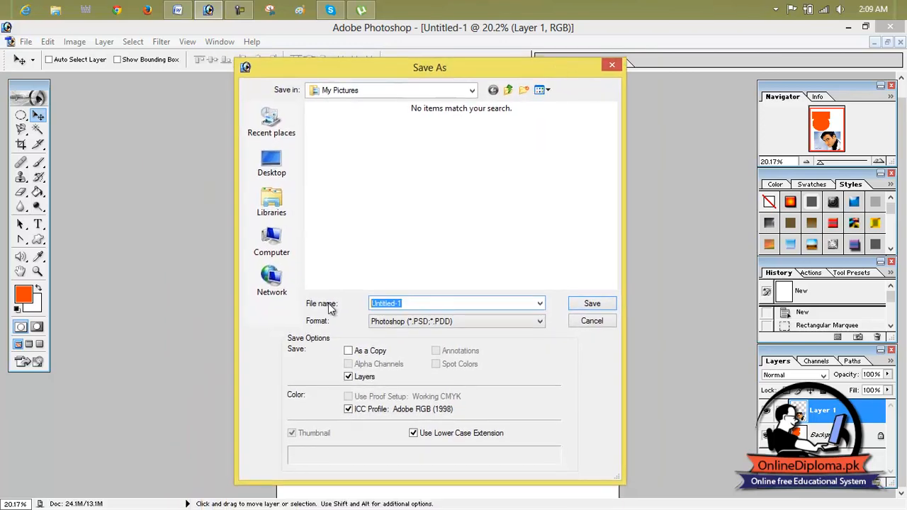
text(ali)
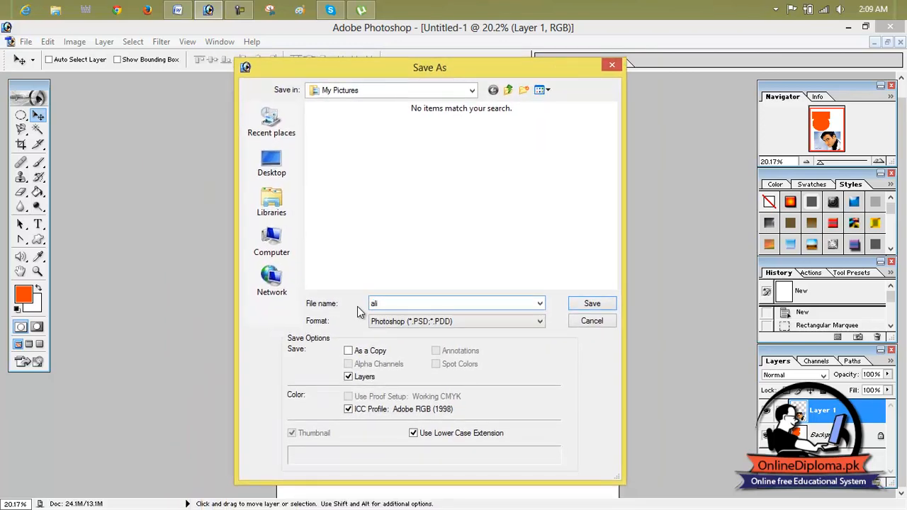
click(272, 162)
text(i)
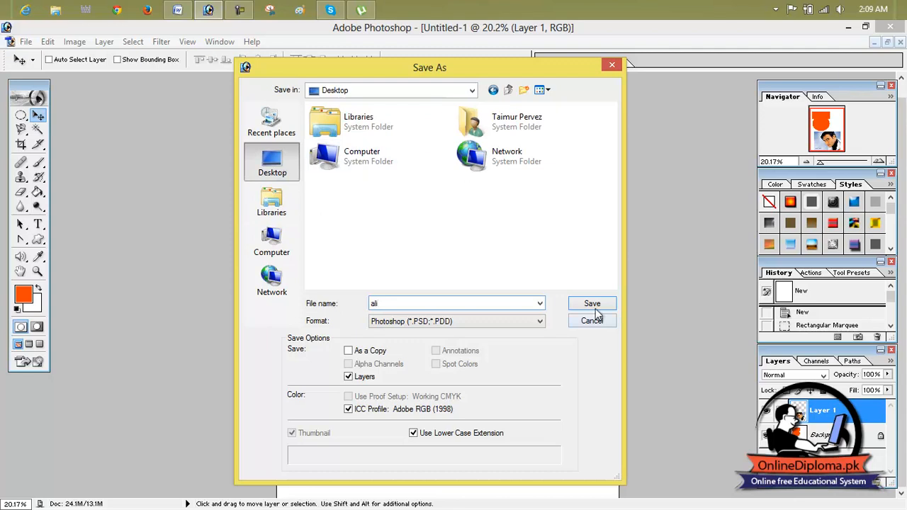
click(465, 321)
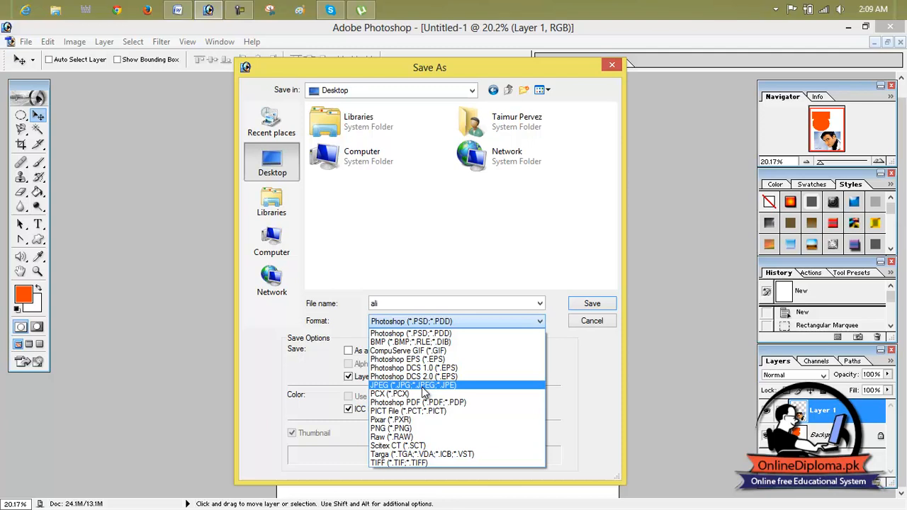
click(429, 334)
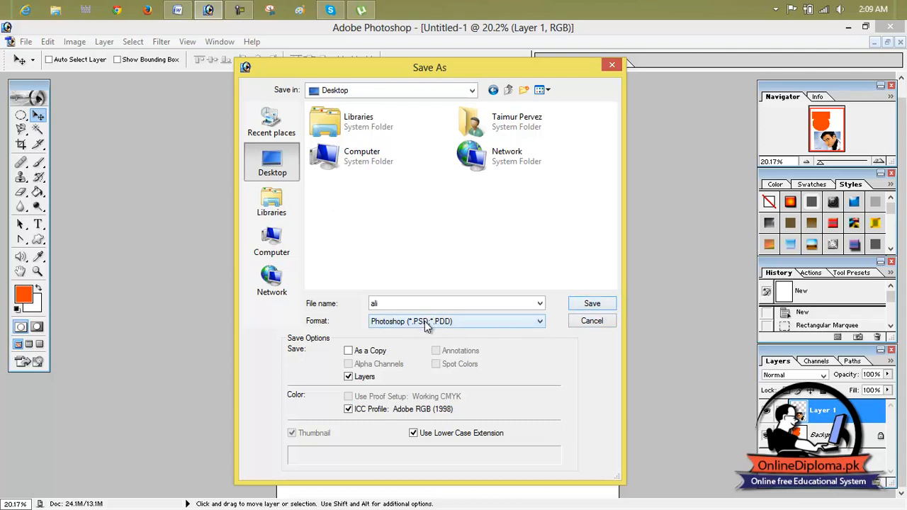
click(583, 308)
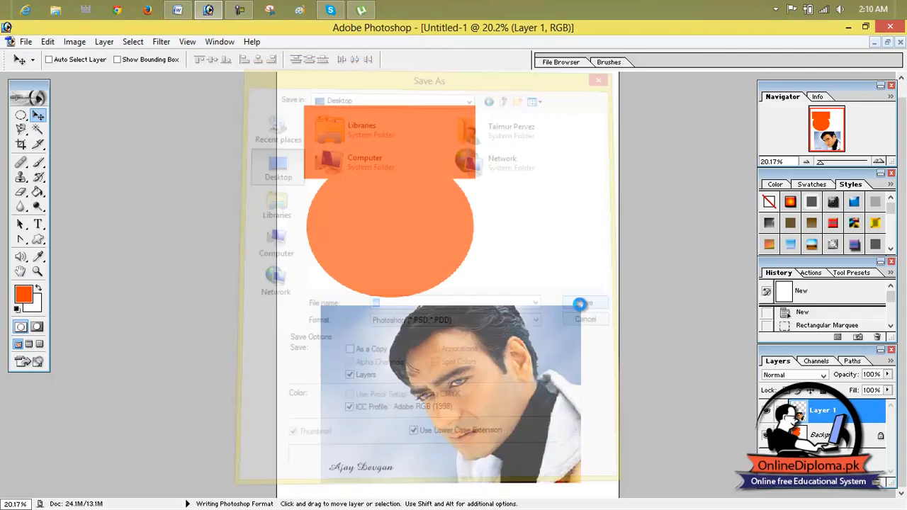
Step: Exit Photoshop, reopen the saved ali file from the Windows desktop, and maximize its document window
click(853, 30)
click(850, 30)
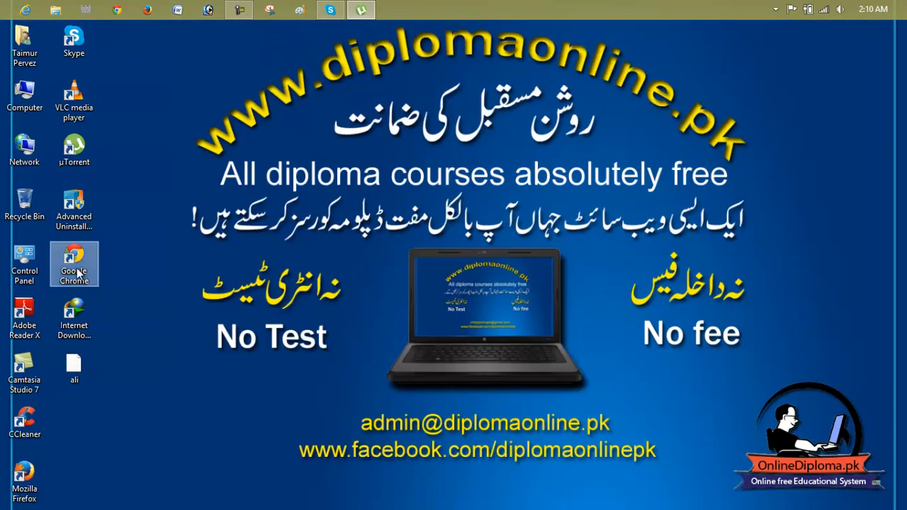
click(71, 370)
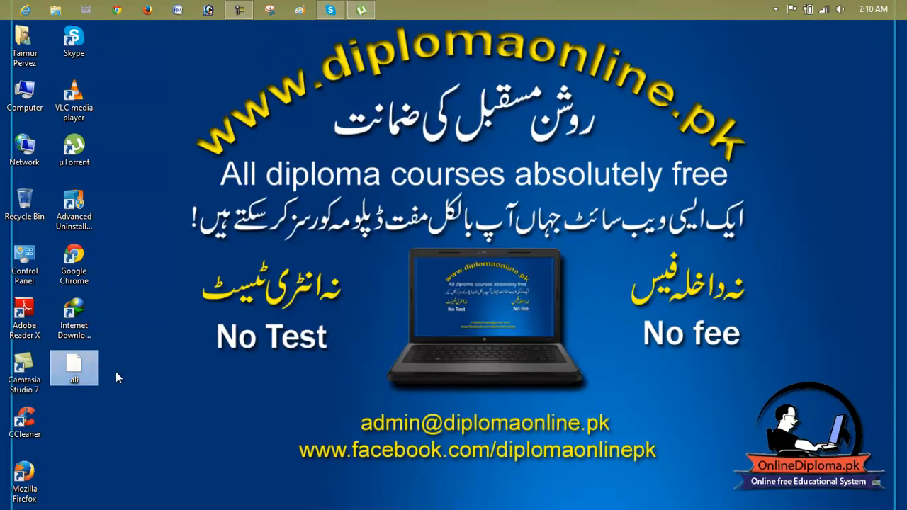
double_click(68, 368)
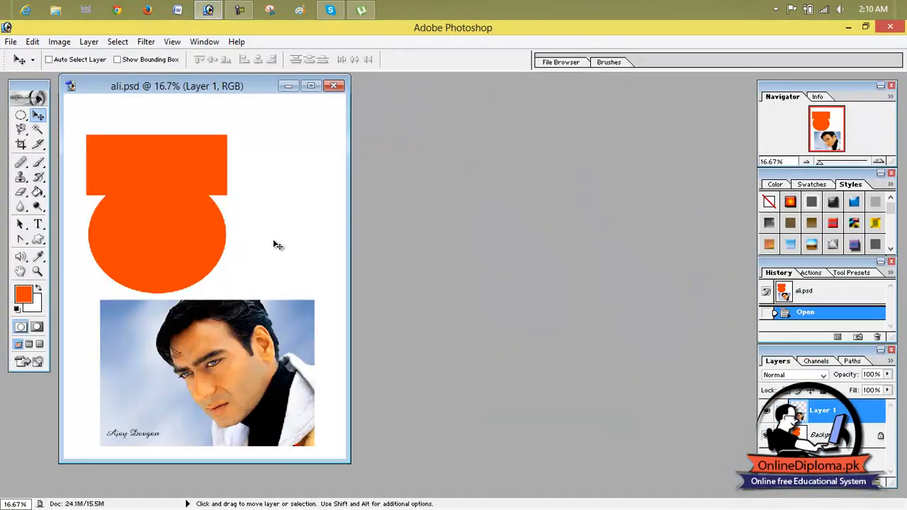
click(310, 86)
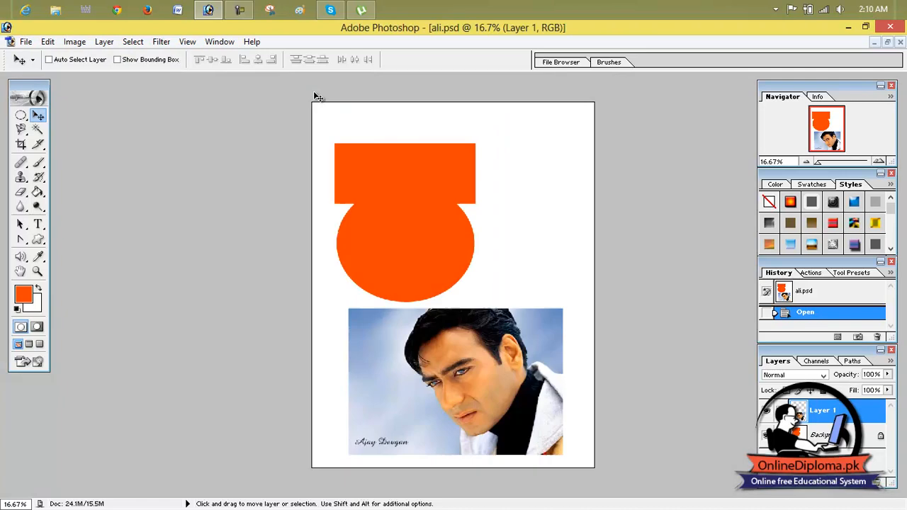
Step: Fit ali.psd to the screen and check whether the Save command is available for the unedited document
click(26, 42)
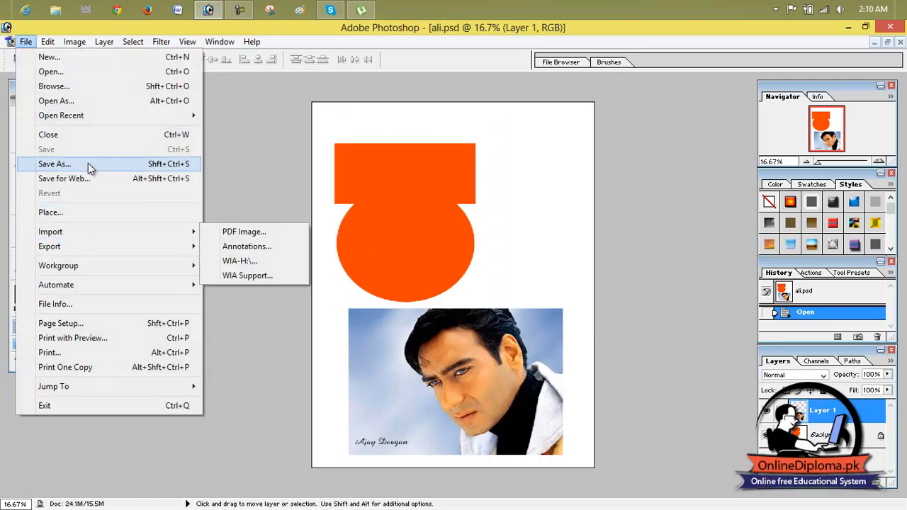
click(330, 202)
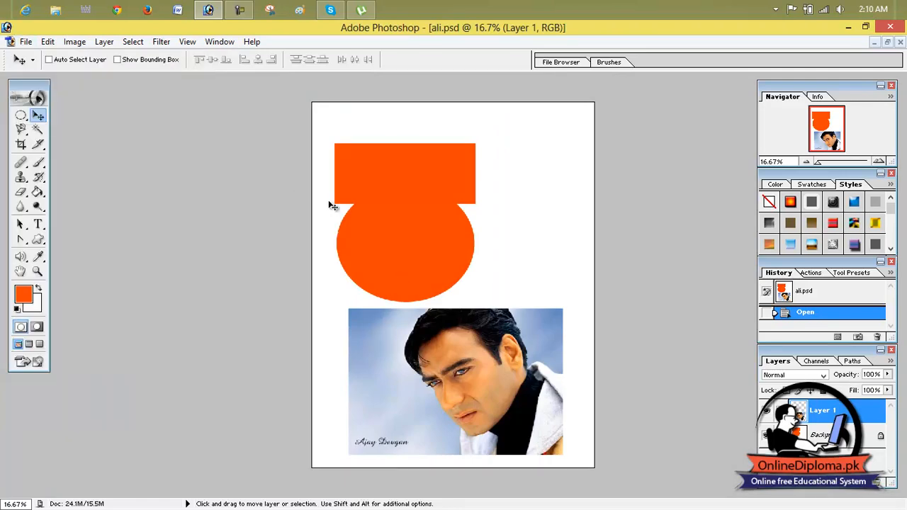
key(ctrl+0)
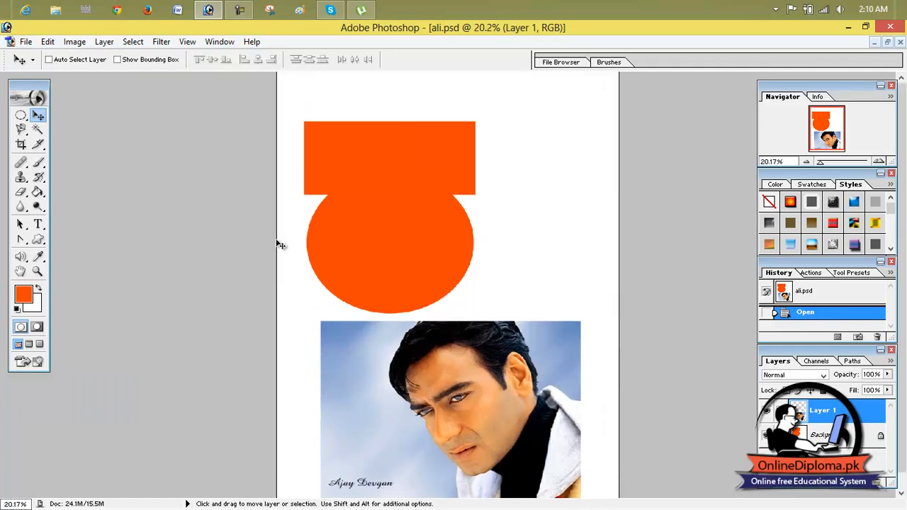
scroll(307, 268, down, 1)
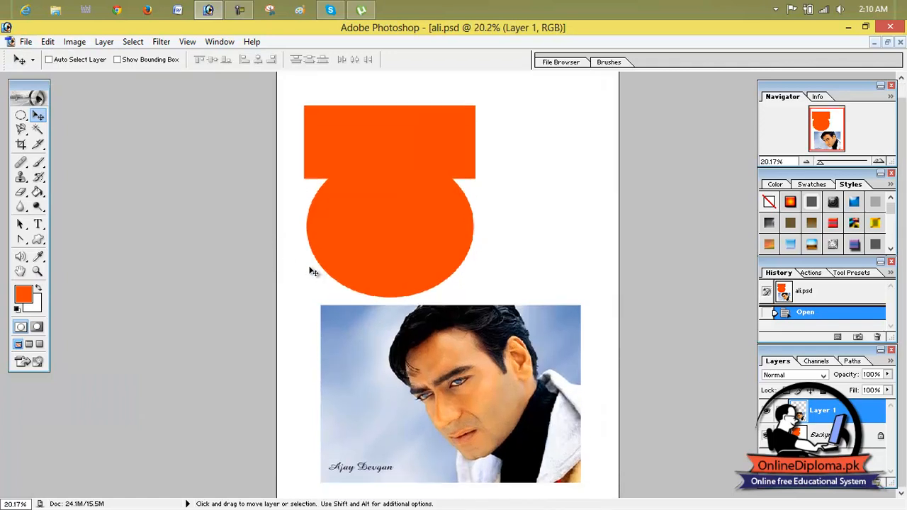
click(32, 42)
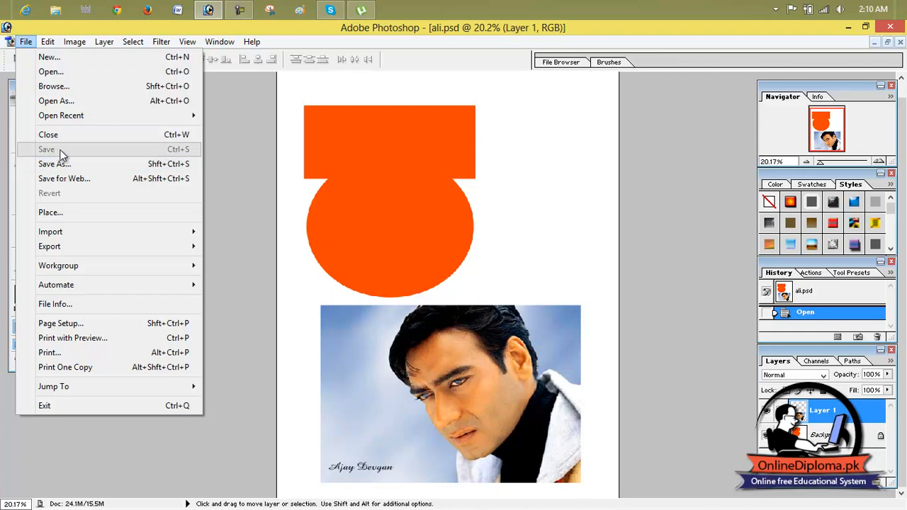
click(211, 148)
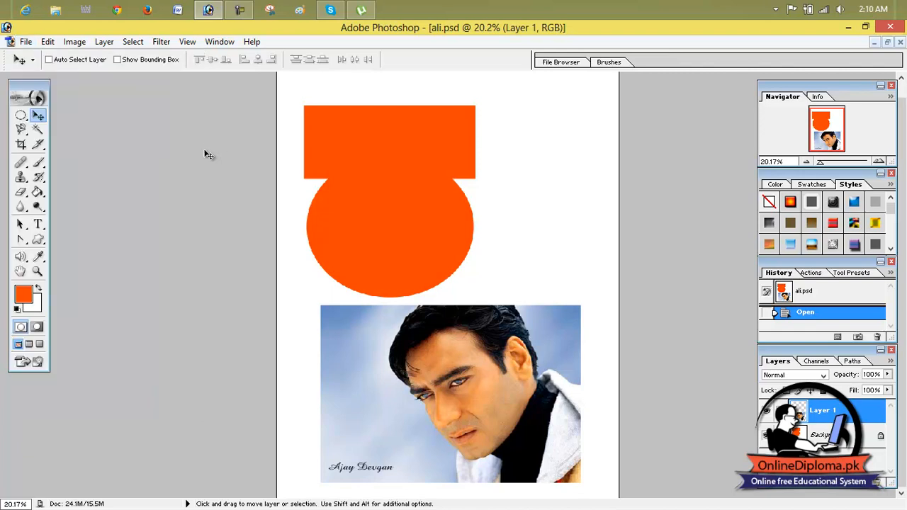
Step: Fill an elliptical selection overlapping the orange ellipse's right edge with the orange foreground color, and save ali.psd
click(21, 117)
drag(21, 119, 153, 127)
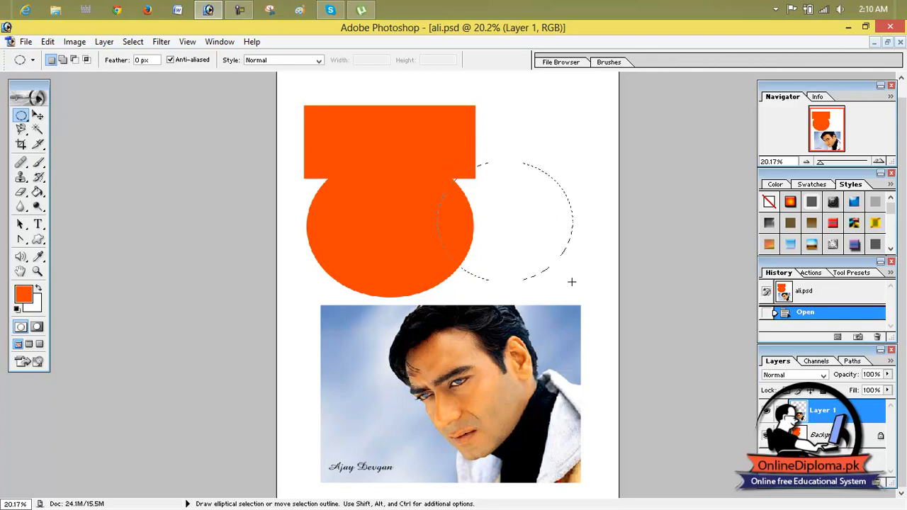
drag(571, 281, 573, 282)
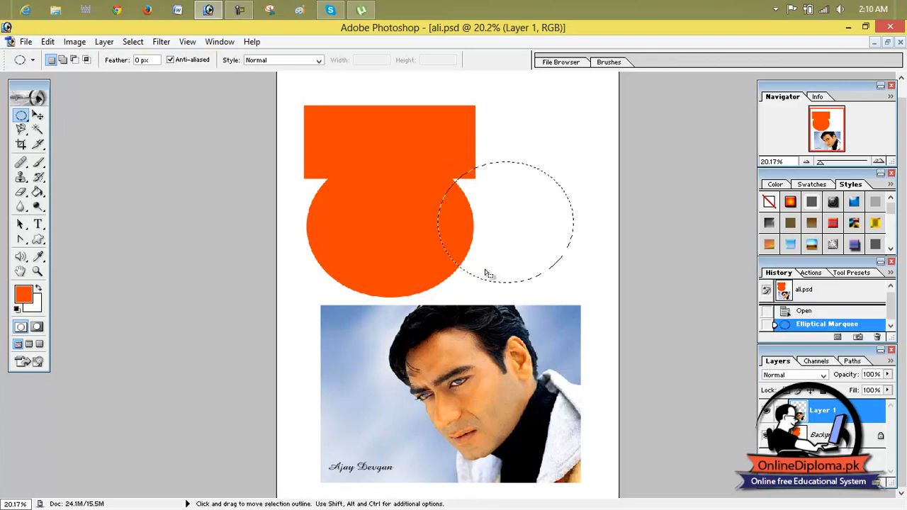
key(alt+BackSpace)
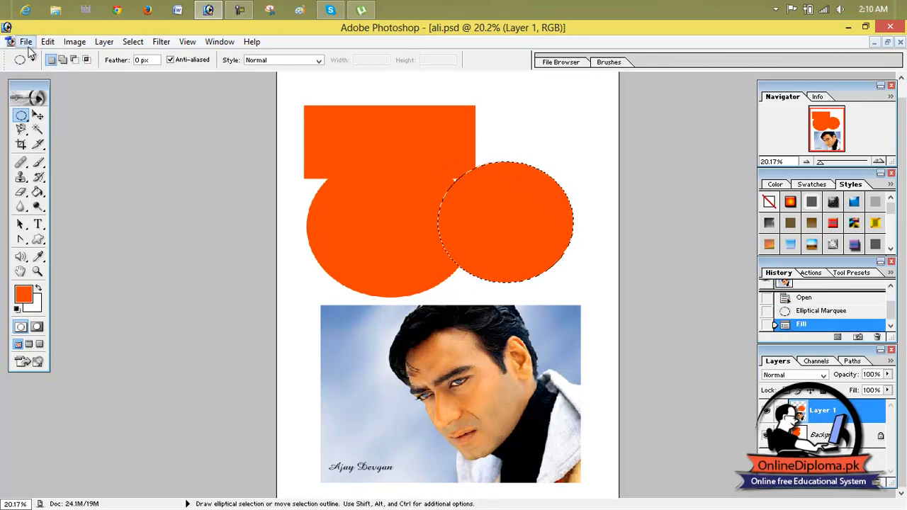
click(25, 42)
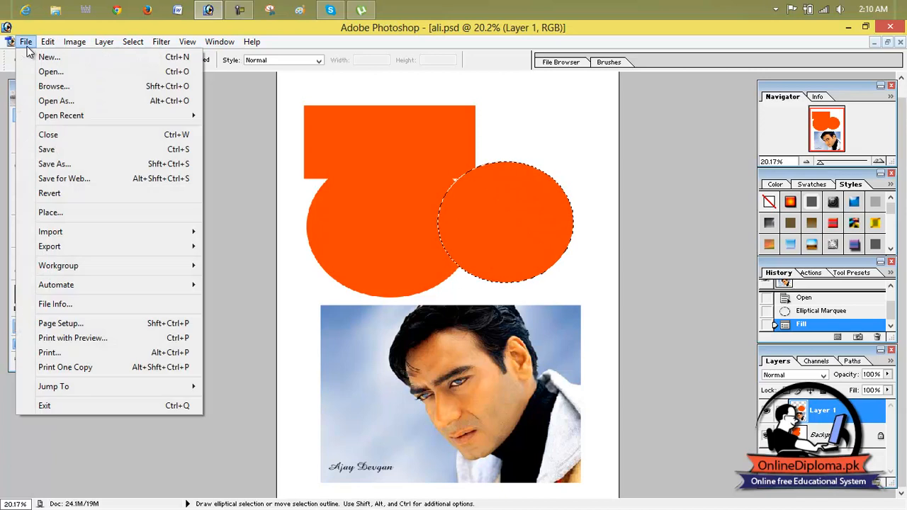
click(72, 151)
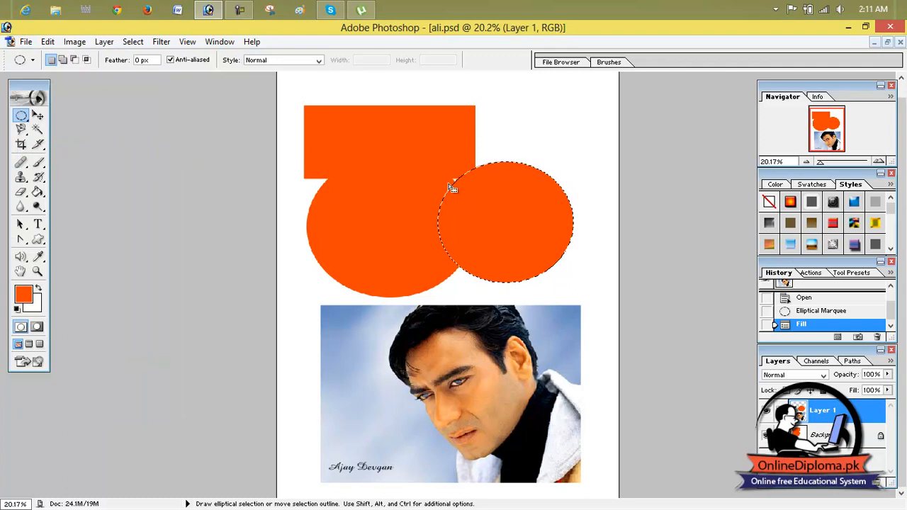
Step: Close Photoshop and reopen the edited ali file from the Windows desktop in a maximized window to check the saved ellipse
click(894, 29)
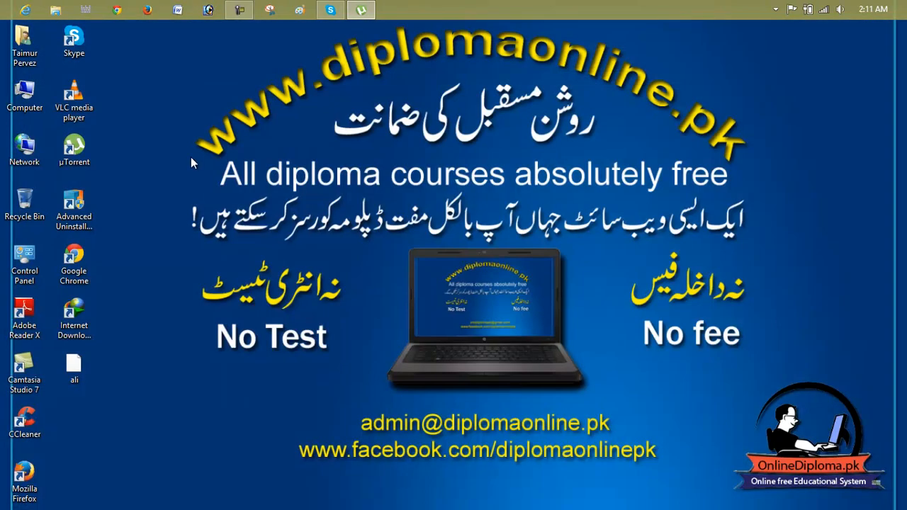
double_click(74, 364)
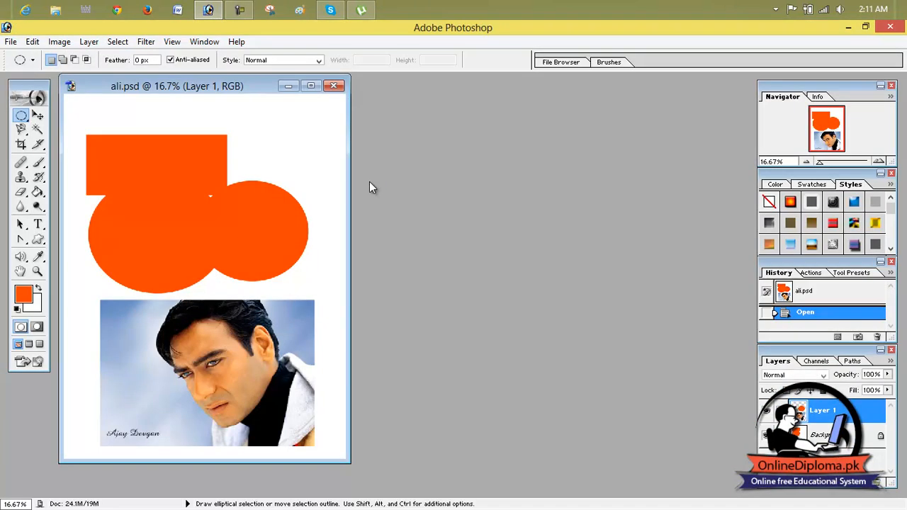
click(310, 85)
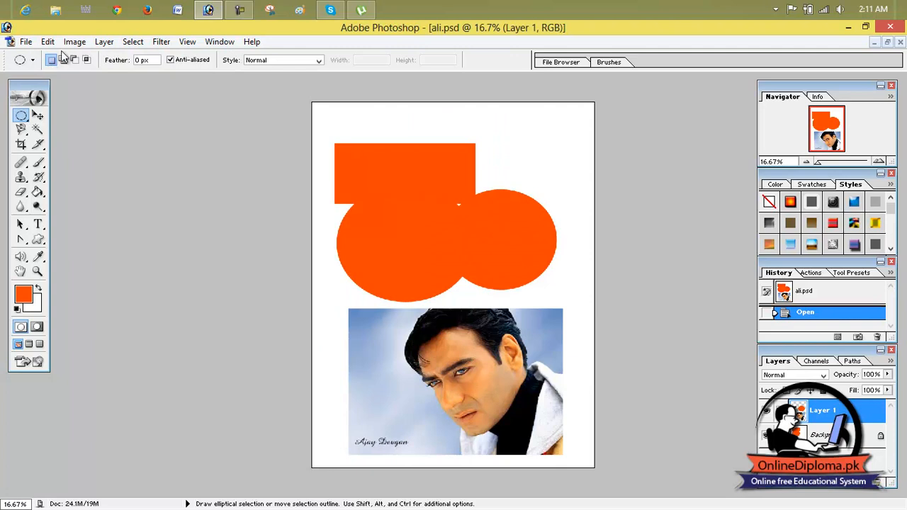
Step: Use Save As to store a JPEG copy named ali copy.jpg on the Desktop, with quality 12 Maximum and Baseline ("Standard")
click(26, 42)
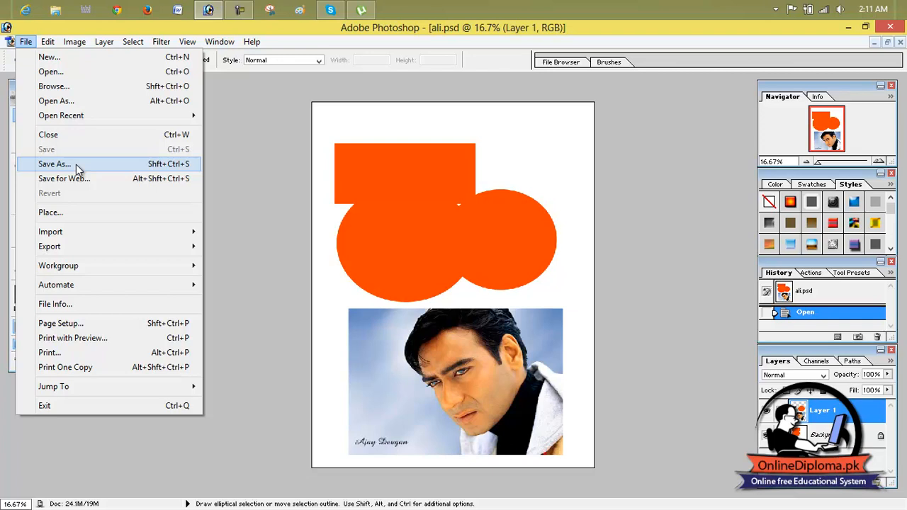
click(76, 164)
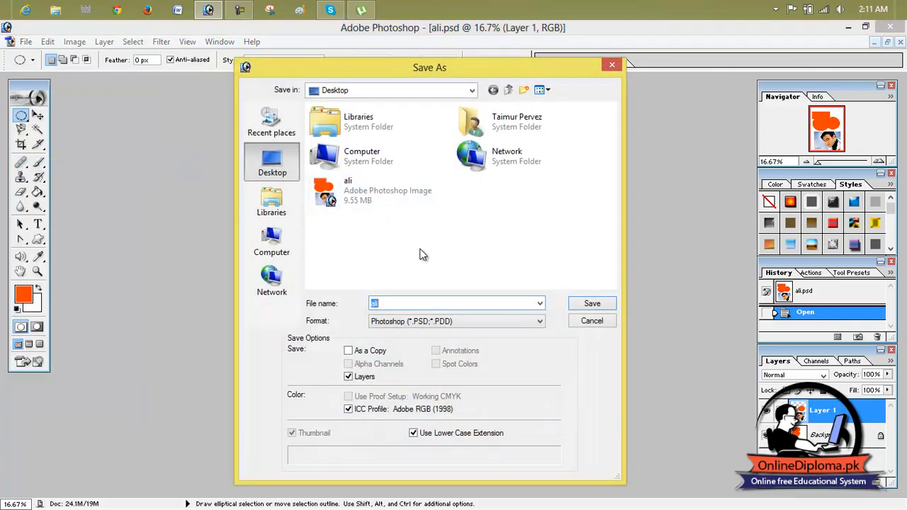
click(458, 320)
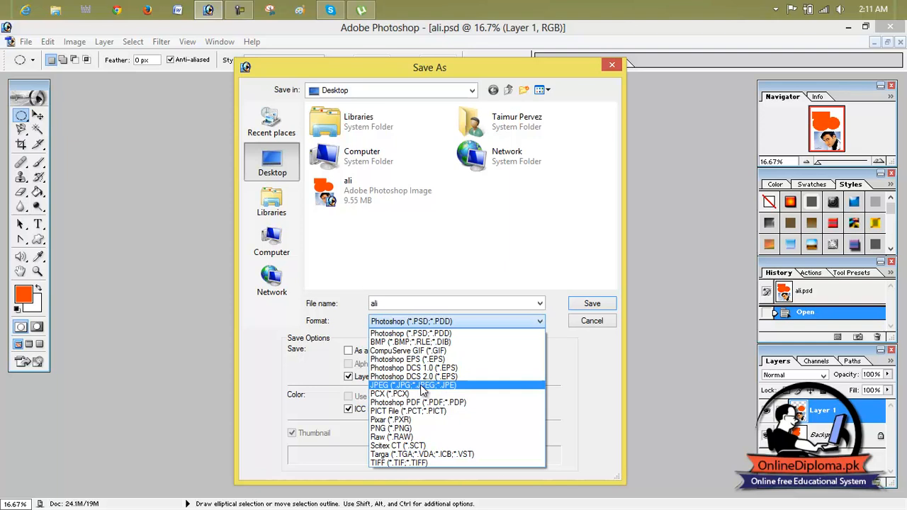
click(421, 385)
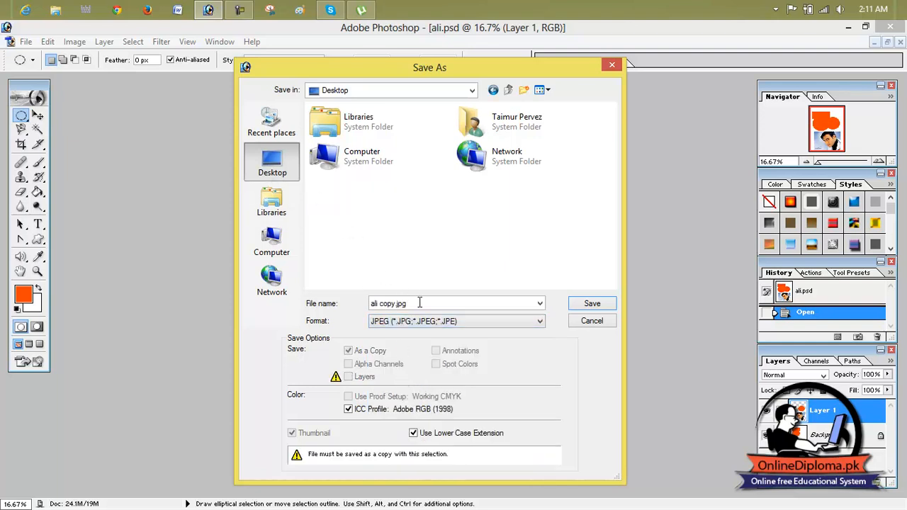
click(590, 304)
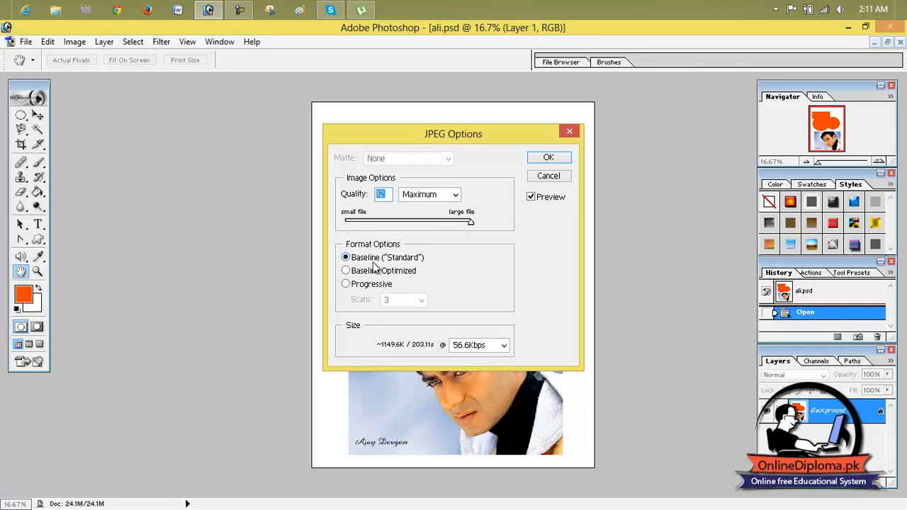
click(553, 158)
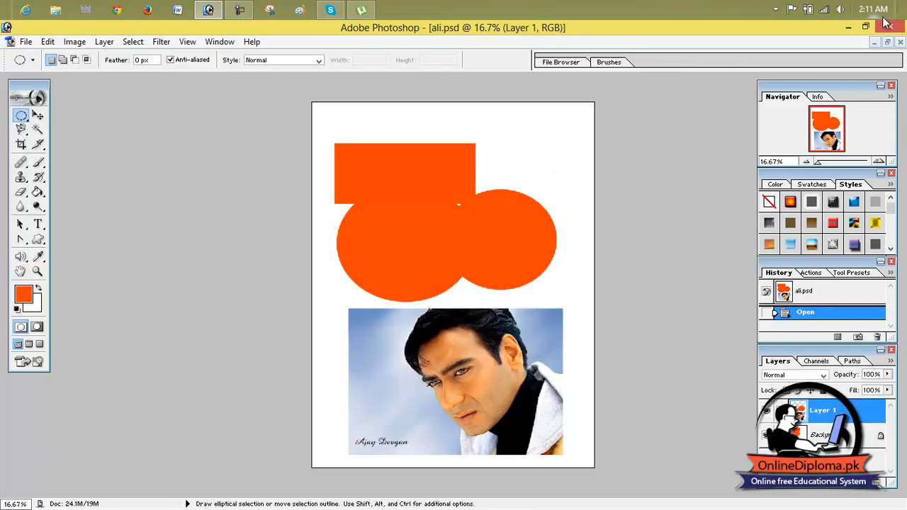
Step: Open ali copy from the Windows desktop in Windows Photo Viewer, view it maximized, close the viewer and return to Photoshop
click(849, 29)
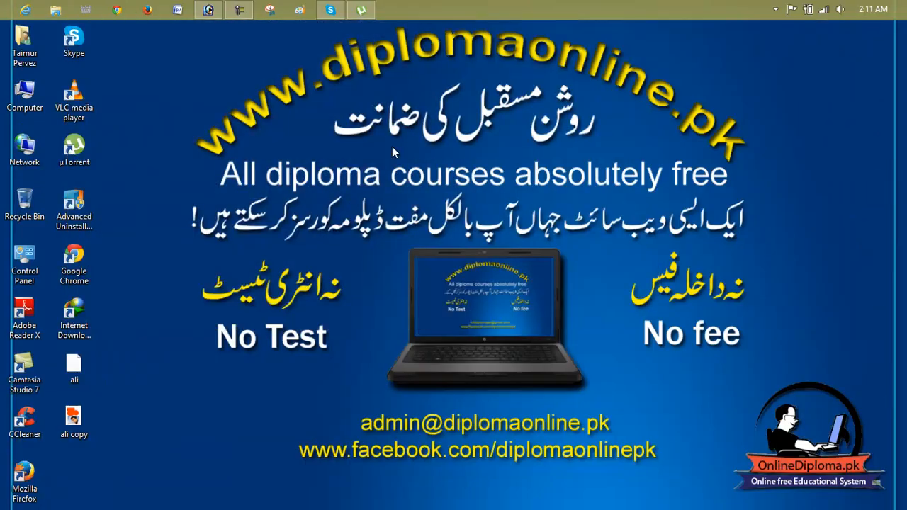
right_click(81, 410)
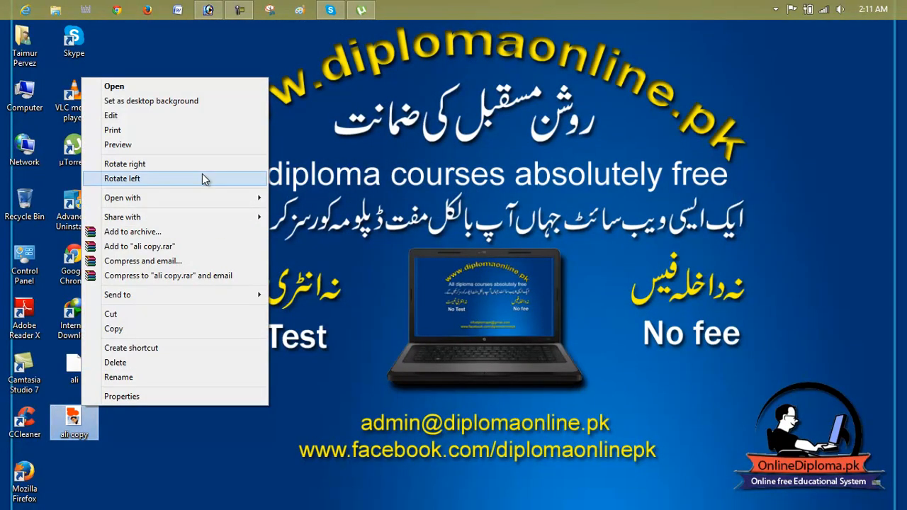
mouse_move(211, 199)
click(341, 241)
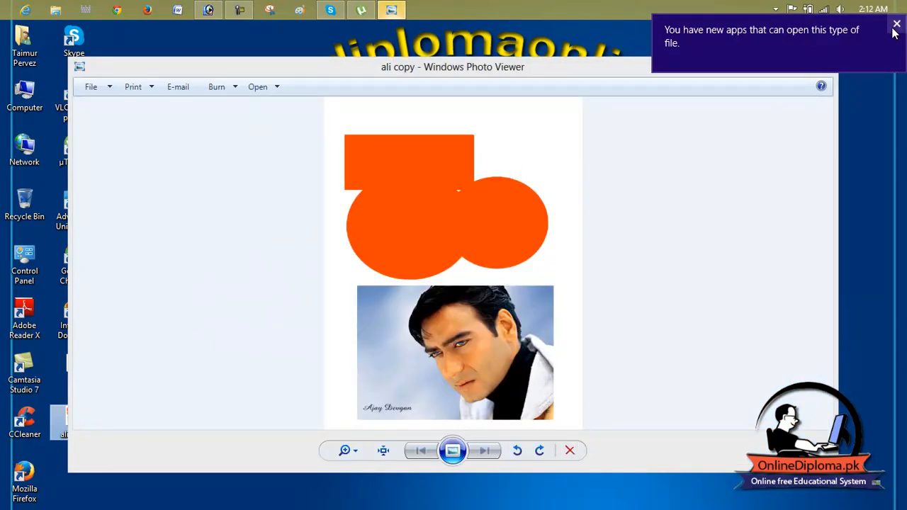
click(792, 67)
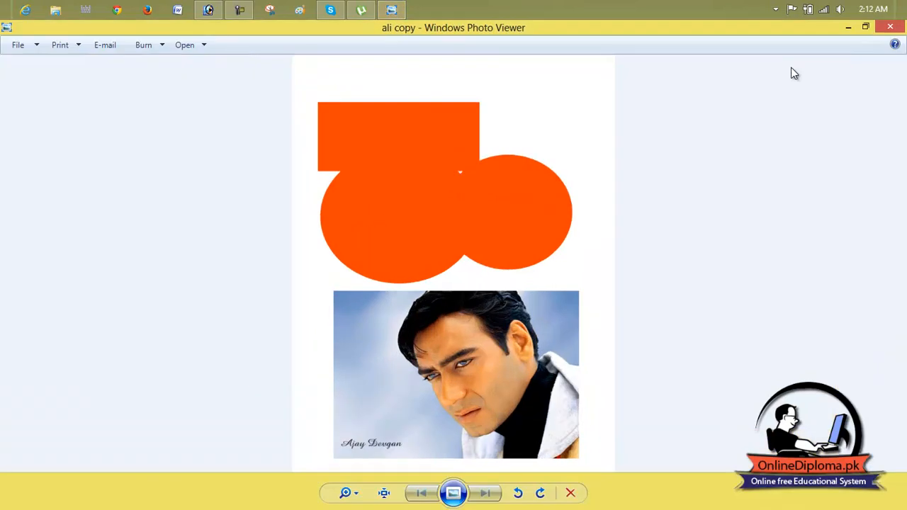
click(890, 28)
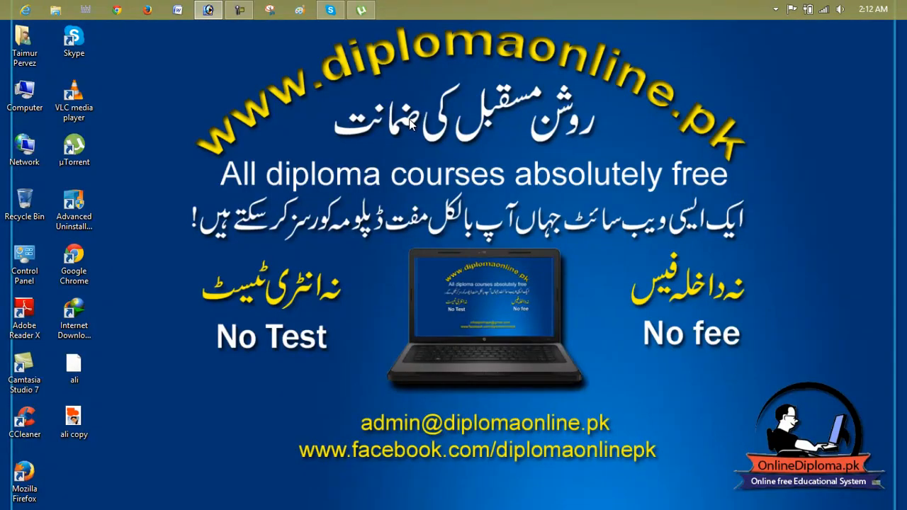
click(219, 16)
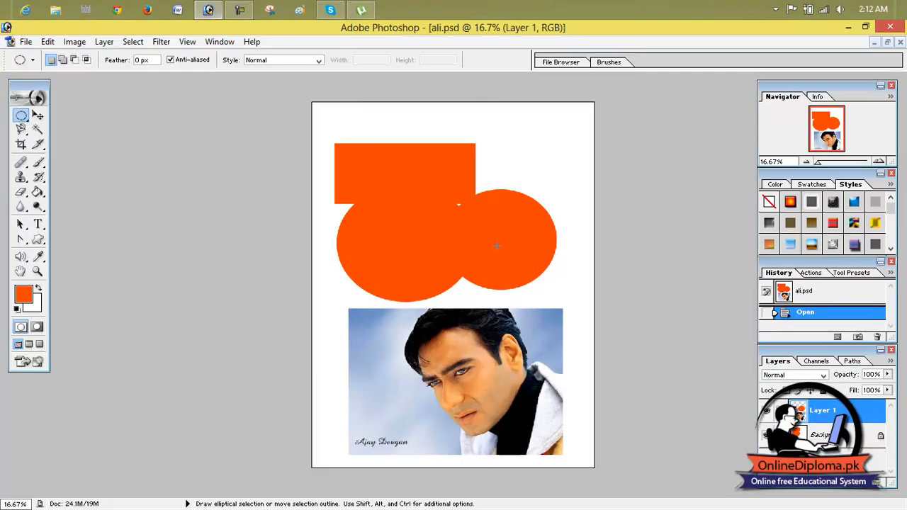
Step: Review the file formats offered by Save As for ali.psd, and close the dialog without saving
click(26, 43)
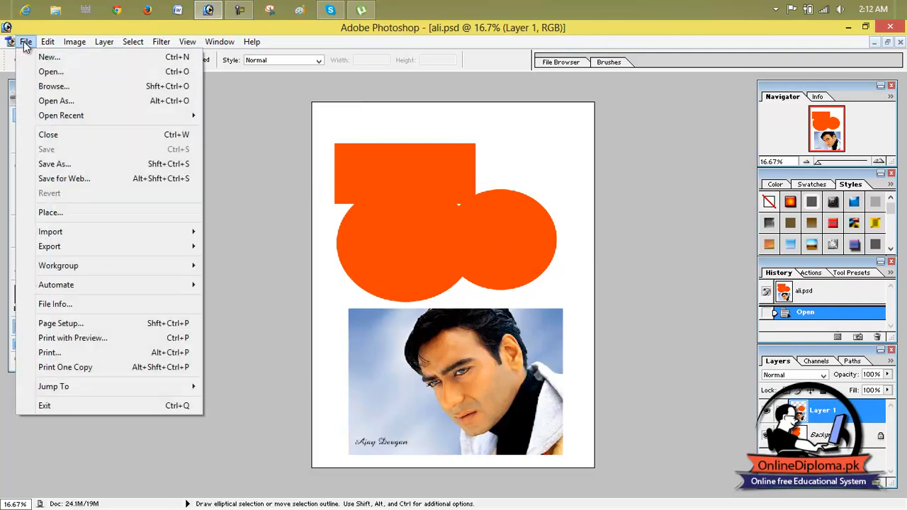
click(102, 164)
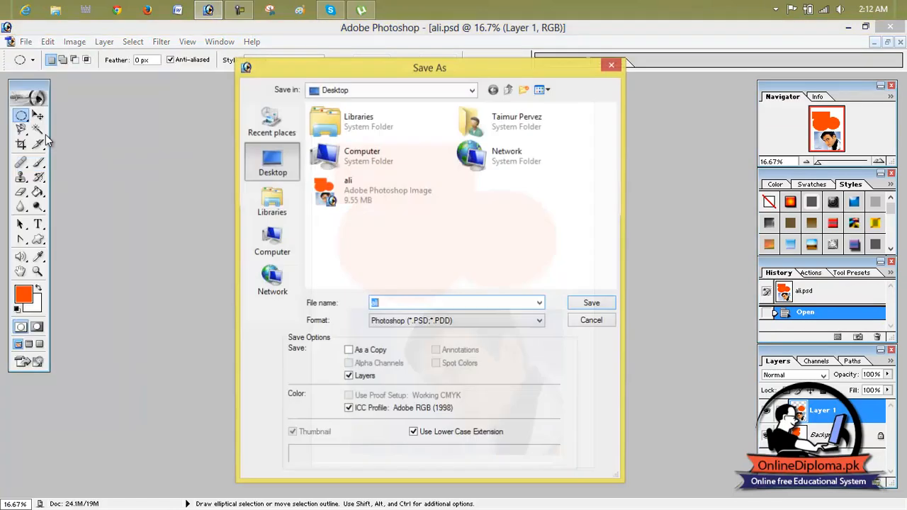
click(419, 323)
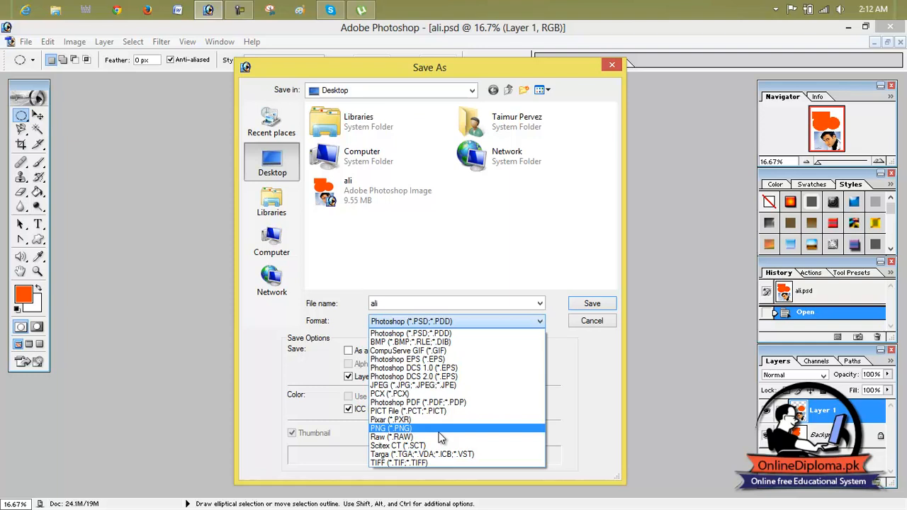
click(457, 249)
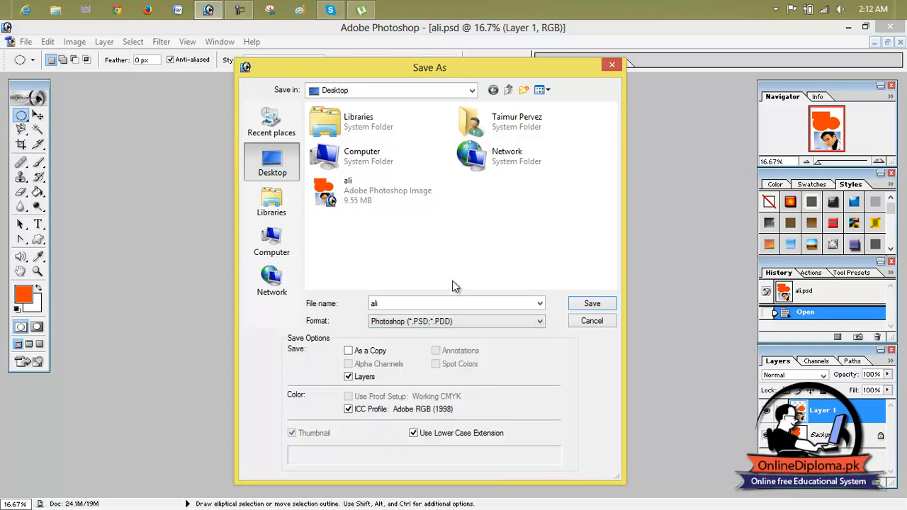
click(610, 66)
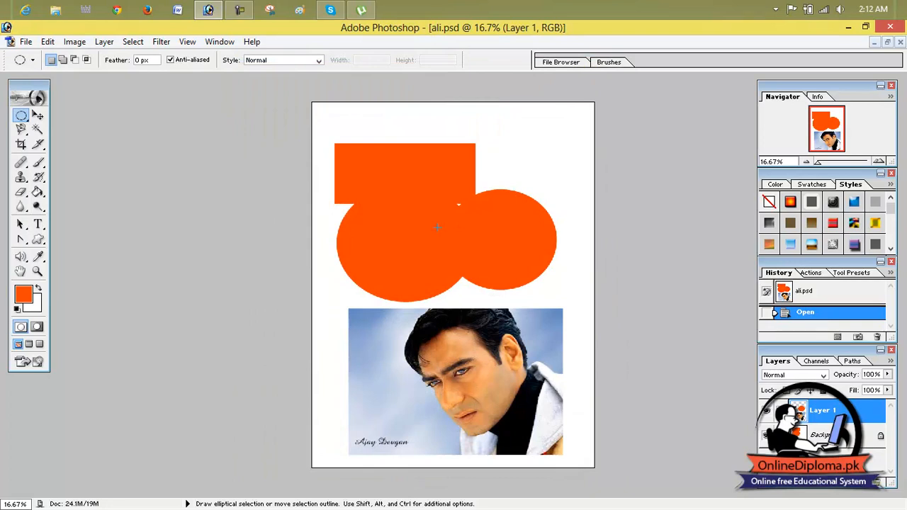
click(26, 42)
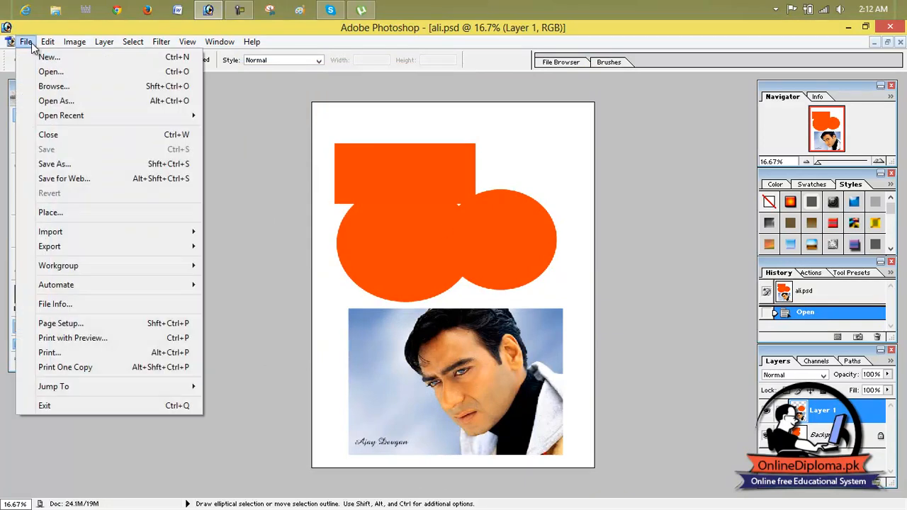
click(520, 171)
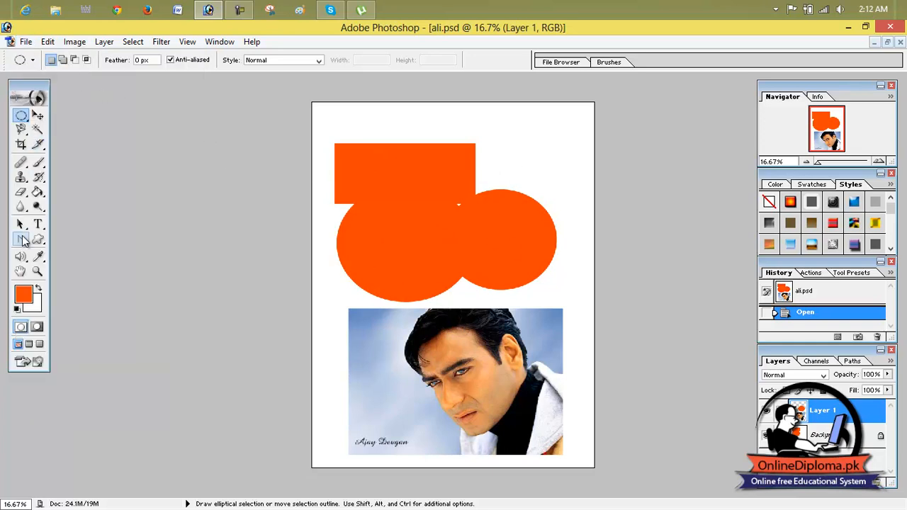
Step: Erase the orange rectangle and the larger orange ellipse from the Background layer with the Eraser at brush size 198
click(21, 192)
click(68, 195)
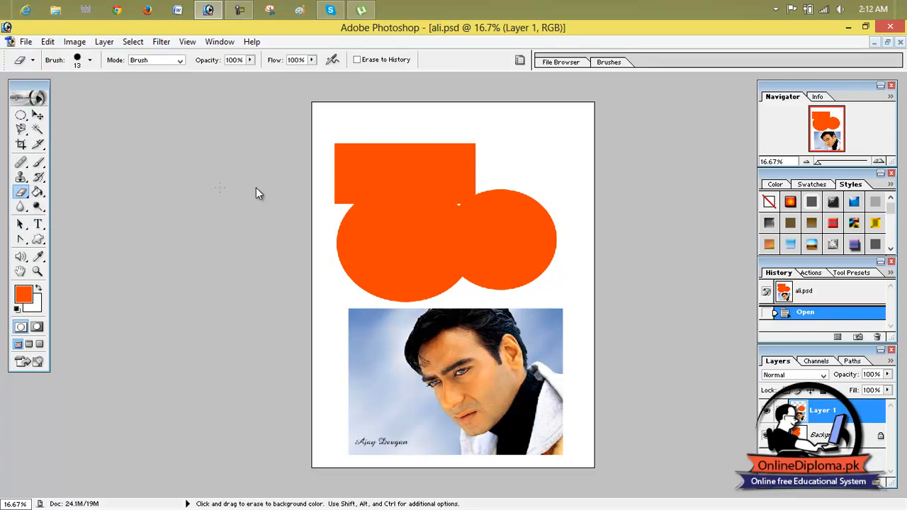
click(90, 60)
drag(93, 94, 112, 94)
click(347, 146)
click(340, 193)
click(820, 435)
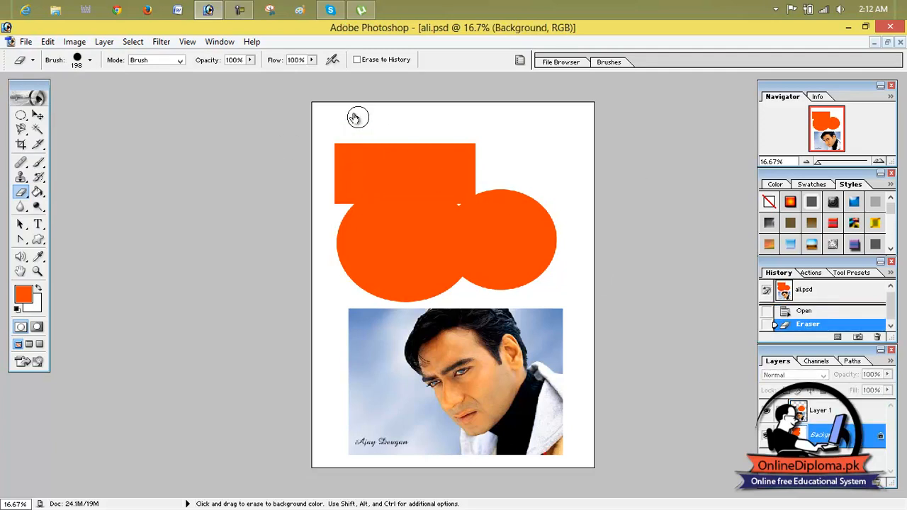
mouse_move(339, 147)
mouse_down()
mouse_move(364, 239)
mouse_move(345, 234)
mouse_move(356, 259)
mouse_move(407, 296)
mouse_move(496, 287)
mouse_move(426, 298)
mouse_move(348, 274)
mouse_move(347, 241)
mouse_move(389, 263)
mouse_move(470, 251)
mouse_move(487, 215)
mouse_move(415, 237)
mouse_move(429, 262)
mouse_move(415, 202)
mouse_move(476, 212)
mouse_move(453, 160)
mouse_move(461, 140)
mouse_move(443, 154)
mouse_move(399, 124)
mouse_move(386, 195)
mouse_move(366, 134)
mouse_move(354, 162)
mouse_move(383, 184)
mouse_up()
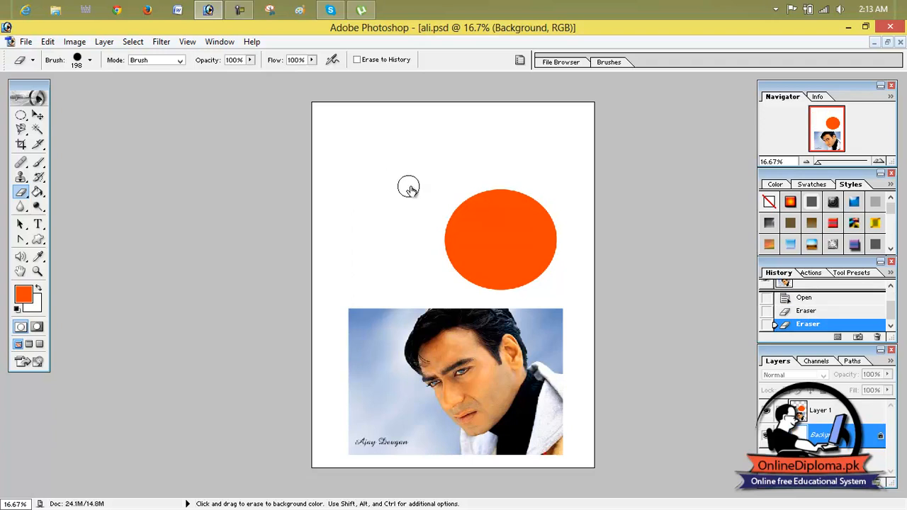
Step: Fill a tall rectangular selection beside the remaining orange ellipse on the Background layer with a teal foreground color
click(22, 118)
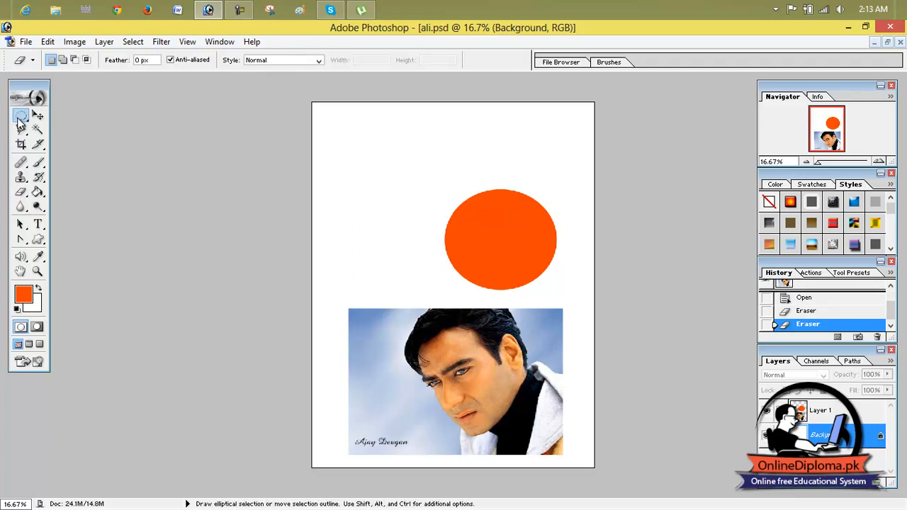
click(82, 115)
drag(349, 130, 423, 260)
click(24, 294)
drag(351, 289, 437, 235)
click(489, 268)
drag(490, 268, 490, 251)
click(454, 240)
click(586, 161)
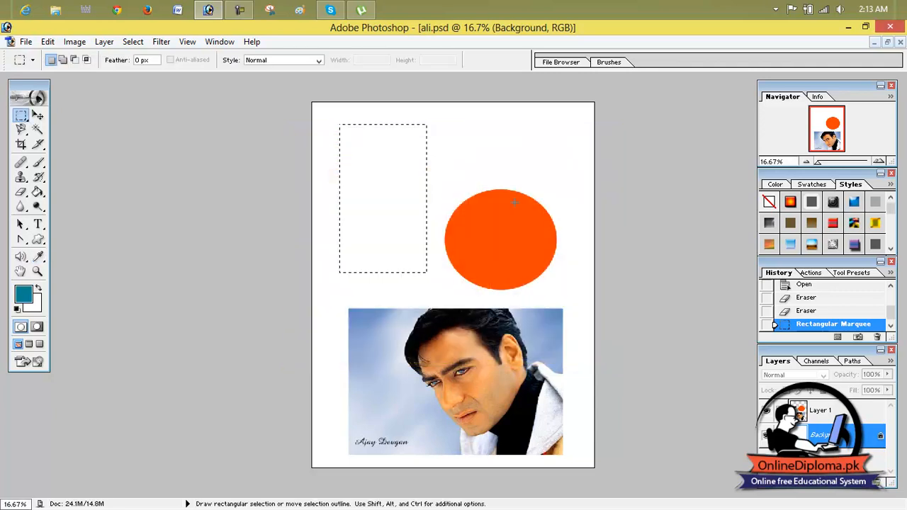
key(alt+BackSpace)
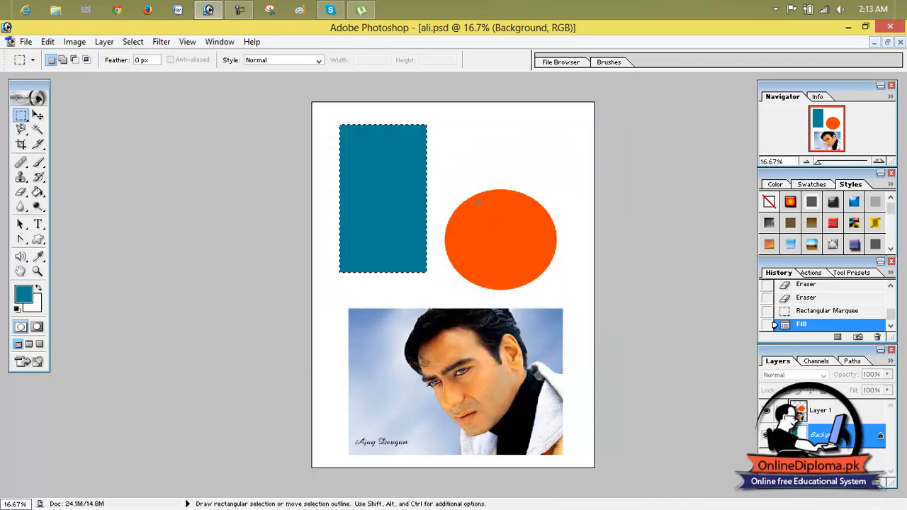
Step: Open Hair styel Aishwarya rai HD wallpapers.jpg from the Indian actress wallpaper folder, assign the working RGB profile Adobe RGB (1998), and maximize its window
click(38, 116)
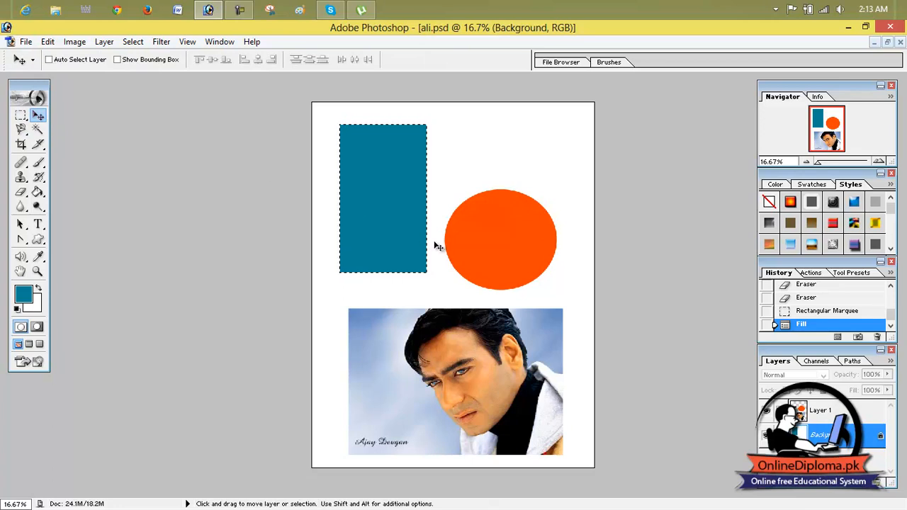
click(26, 41)
click(44, 71)
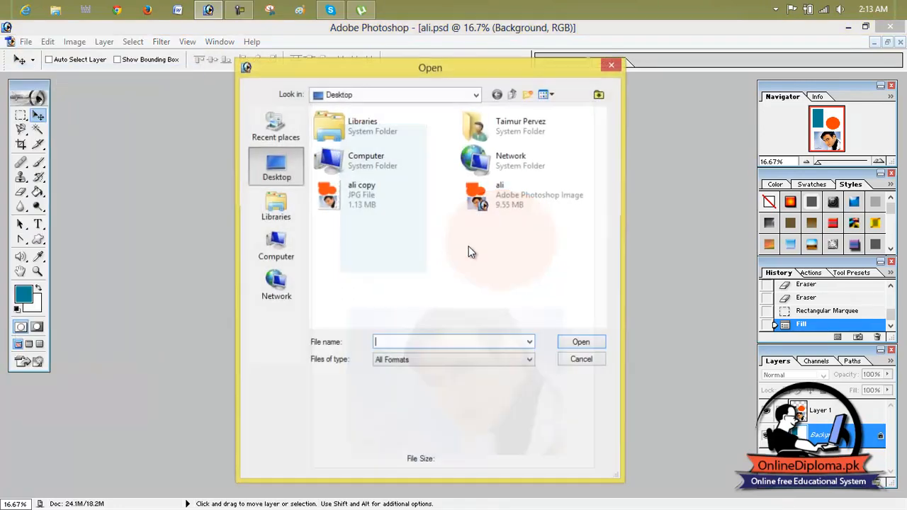
click(434, 196)
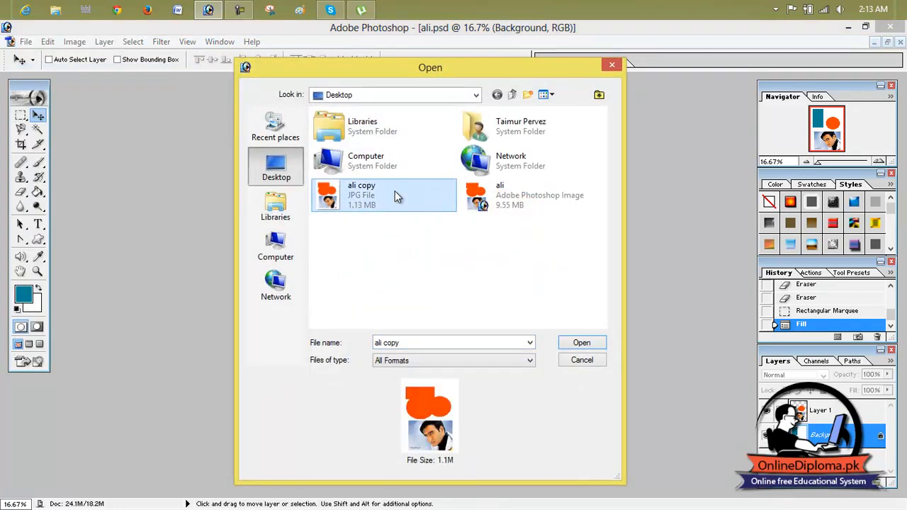
click(276, 205)
click(287, 246)
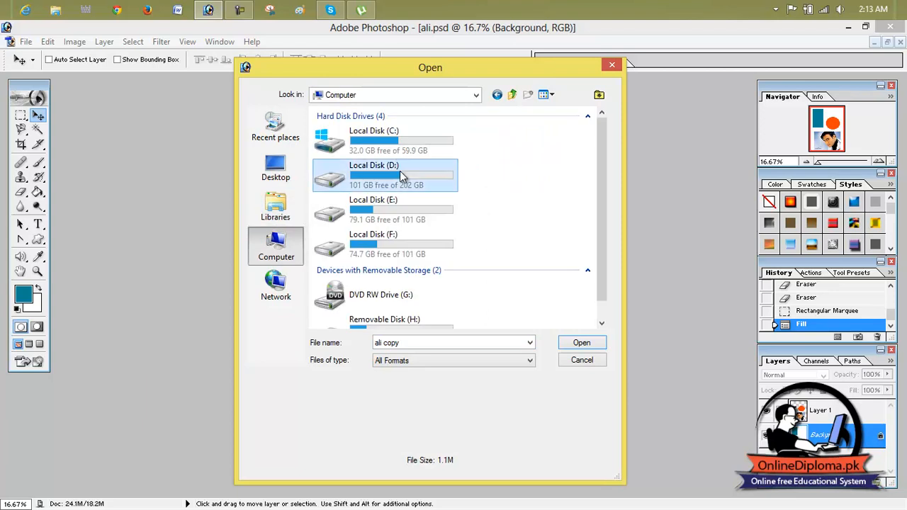
double_click(399, 174)
click(275, 252)
double_click(380, 207)
double_click(383, 134)
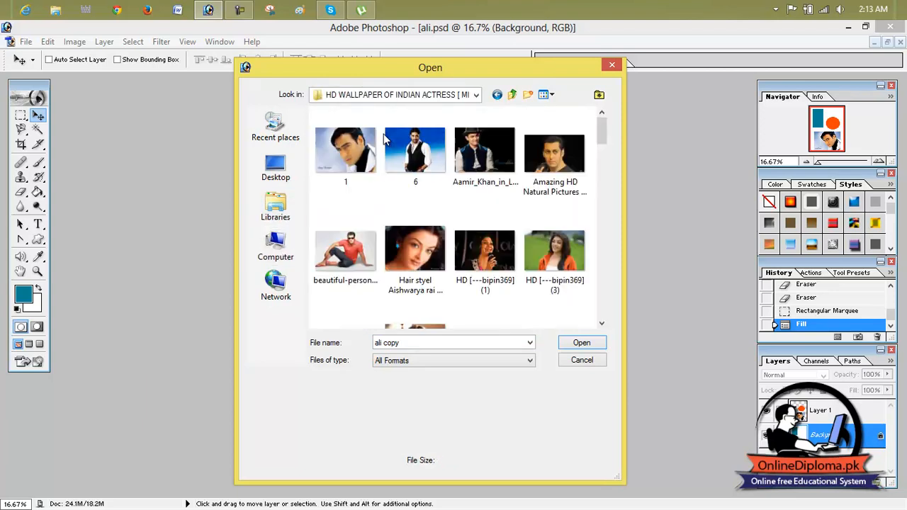
double_click(443, 259)
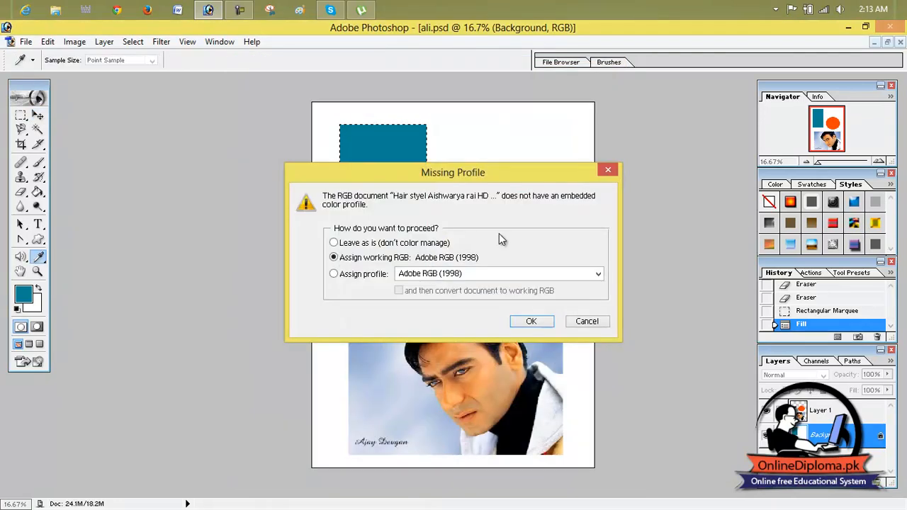
click(524, 320)
click(388, 91)
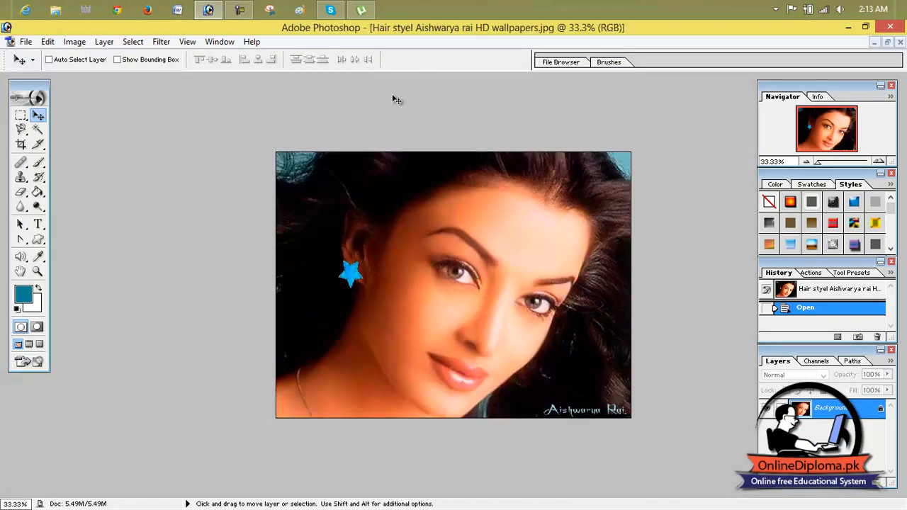
Step: Copy the Aishwarya Rai picture into ali.psd with the Move tool, using floating document windows, and maximize ali.psd
click(888, 43)
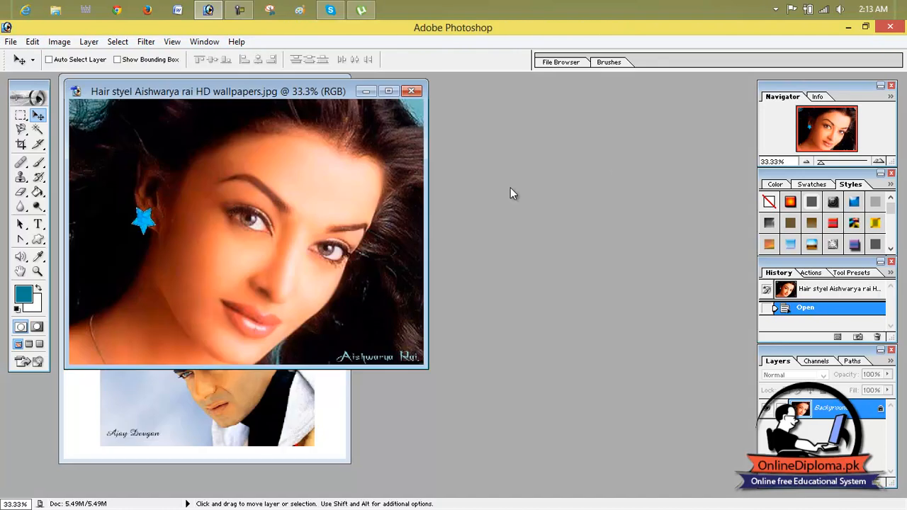
drag(319, 94, 728, 147)
drag(566, 234, 245, 248)
click(311, 86)
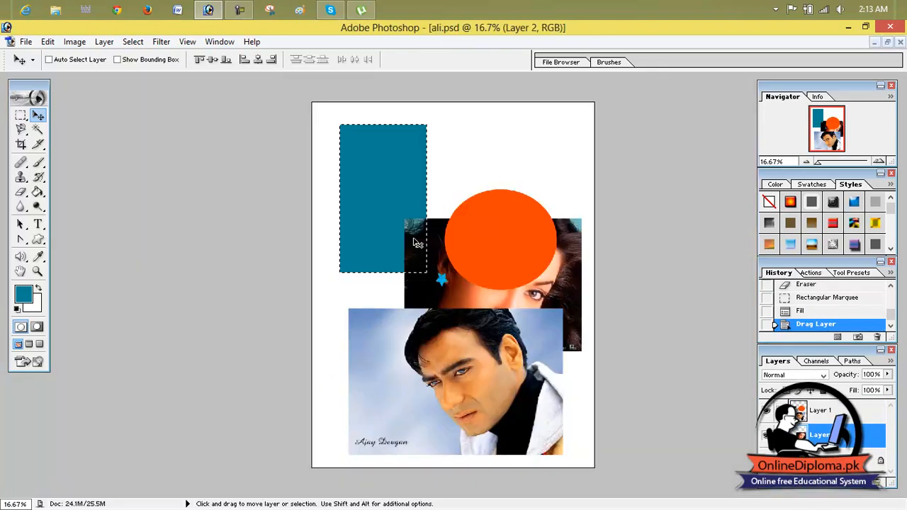
Step: Deselect the teal rectangle, and move the woman's portrait to the page's upper right and Layer 1 to the page's left edge
key(ctrl+d)
drag(440, 278, 460, 166)
mouse_move(503, 242)
mouse_down()
mouse_move(511, 282)
mouse_move(495, 232)
mouse_move(500, 250)
mouse_up()
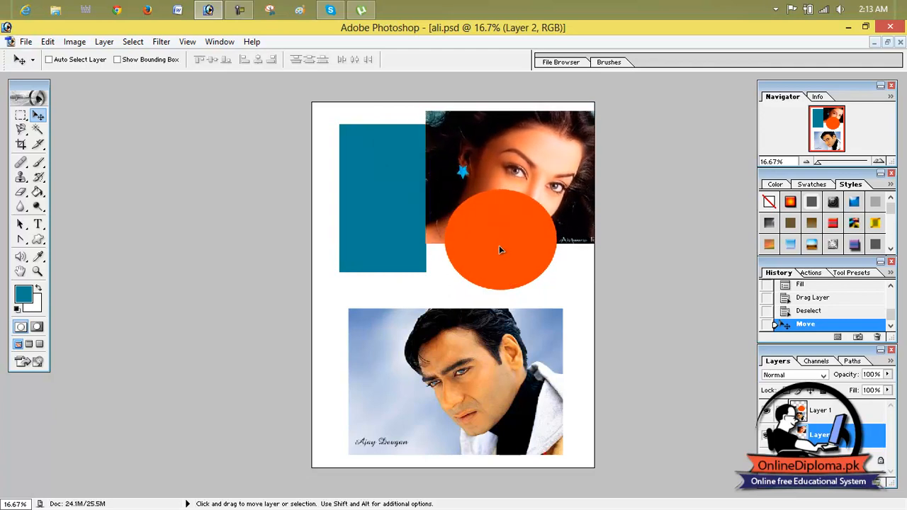
click(799, 413)
drag(536, 285, 537, 297)
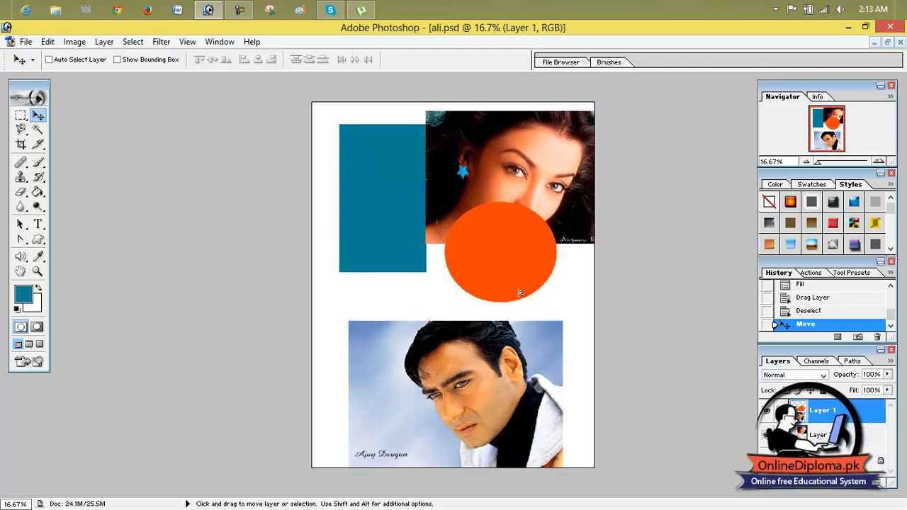
drag(515, 195, 476, 184)
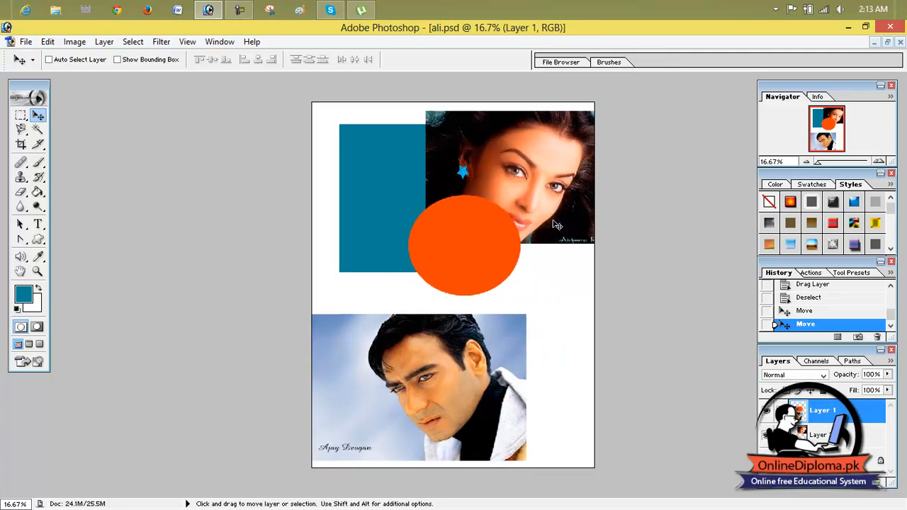
Step: Move the woman's portrait layer to the page's upper-left corner and Layer 1 to the page's lower-right corner
click(801, 430)
drag(556, 202, 448, 196)
mouse_move(490, 244)
mouse_down()
mouse_move(534, 255)
mouse_move(486, 231)
mouse_up()
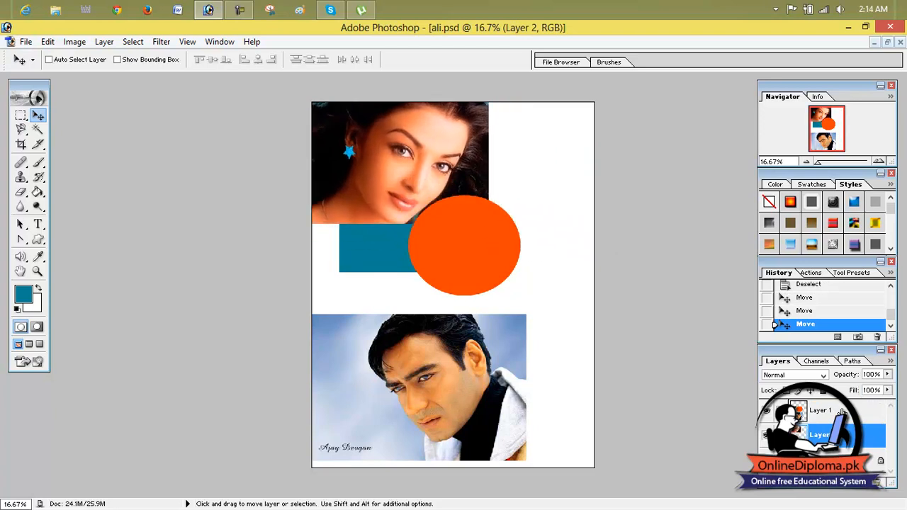
click(836, 413)
drag(479, 294, 543, 287)
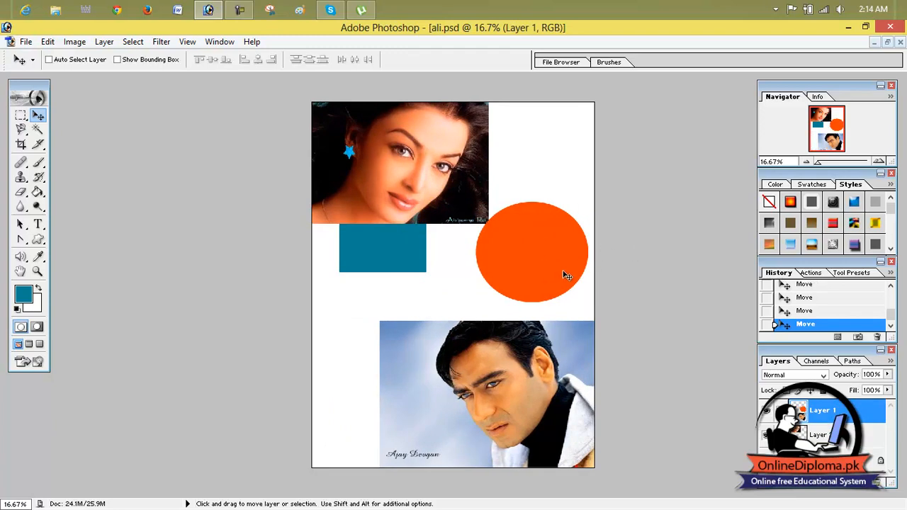
Step: Try to move the Background layer, and revert ali.psd to its last saved version
click(836, 455)
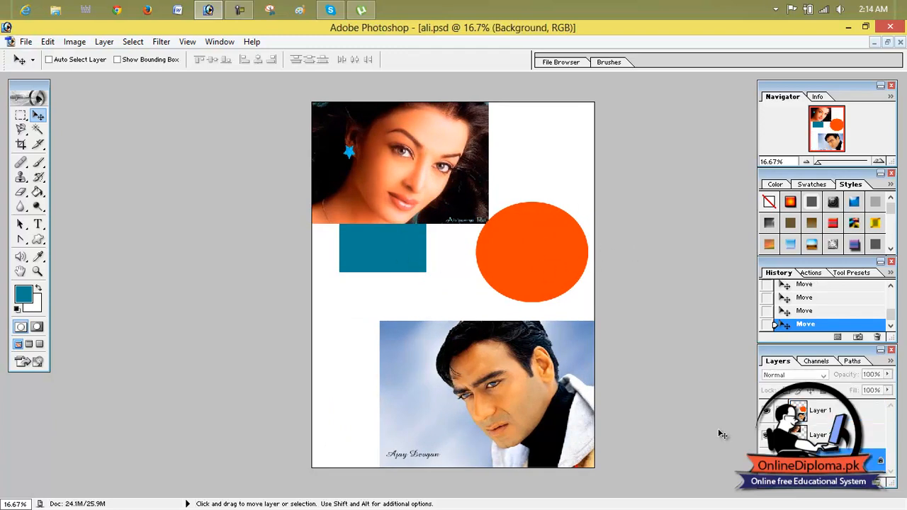
click(406, 289)
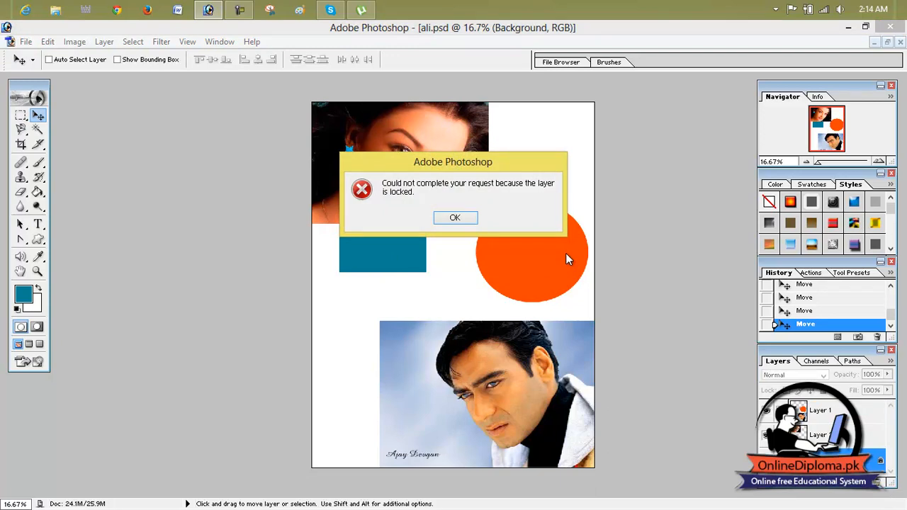
click(462, 218)
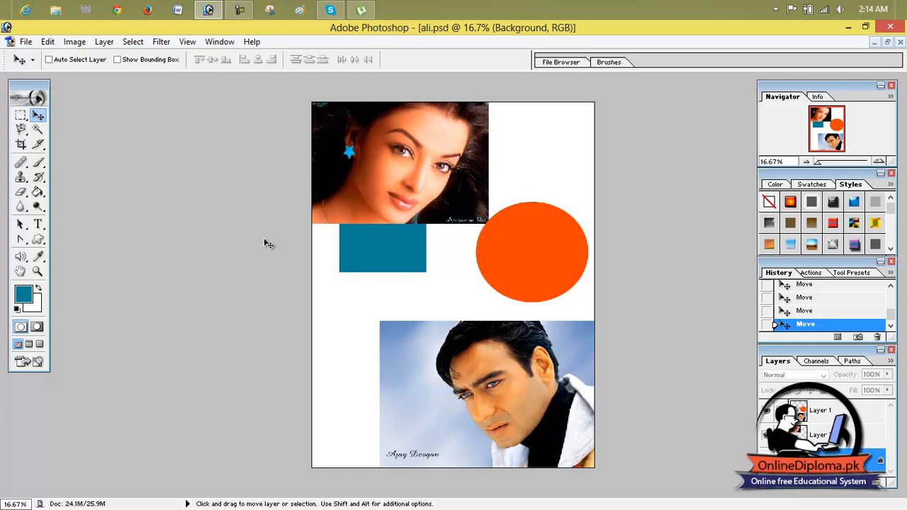
click(25, 41)
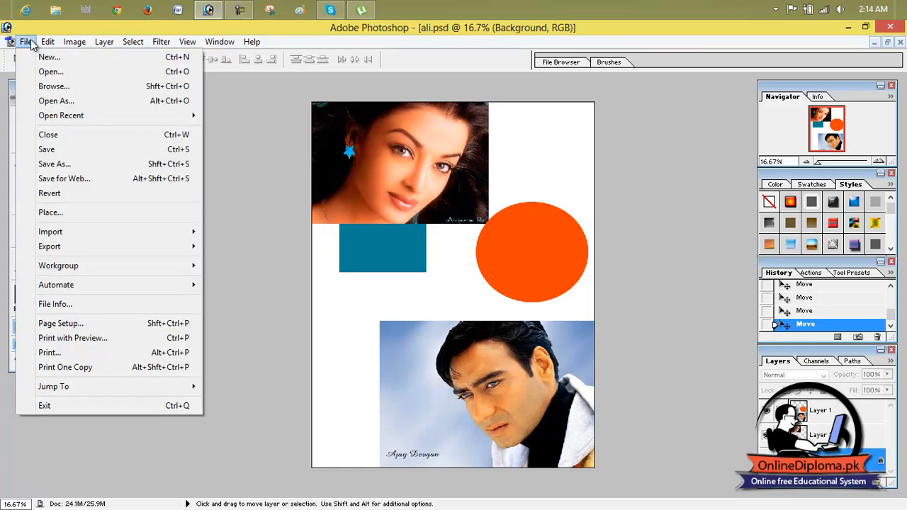
click(82, 195)
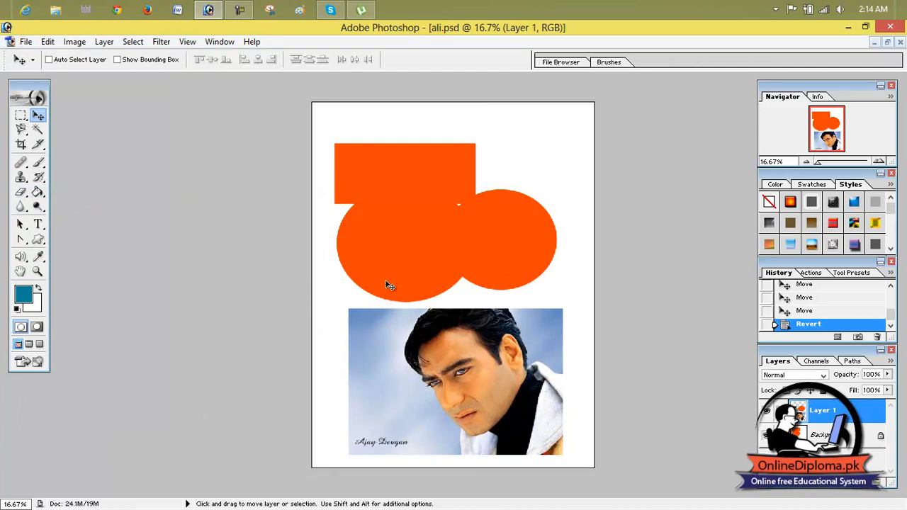
Step: Save the image for the web as a PNG-8 file named ali on the Desktop, and minimize the window to show the Desktop
click(26, 42)
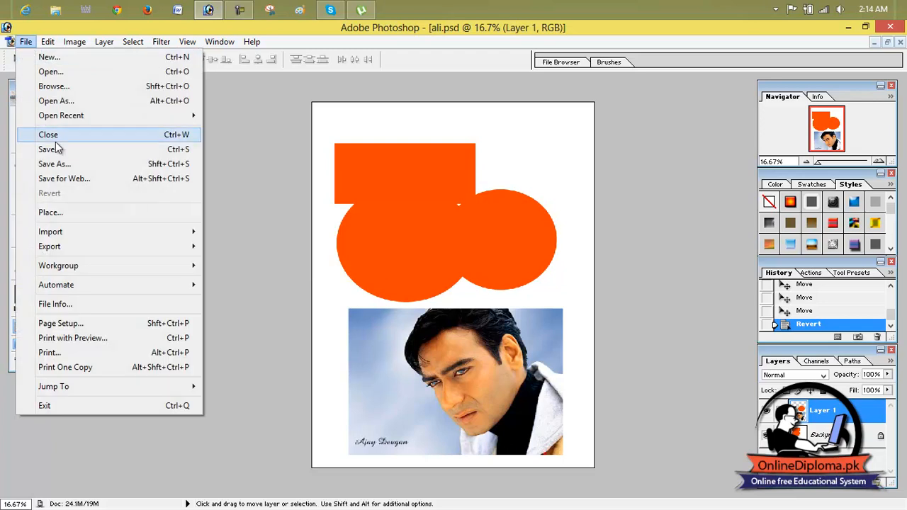
click(71, 179)
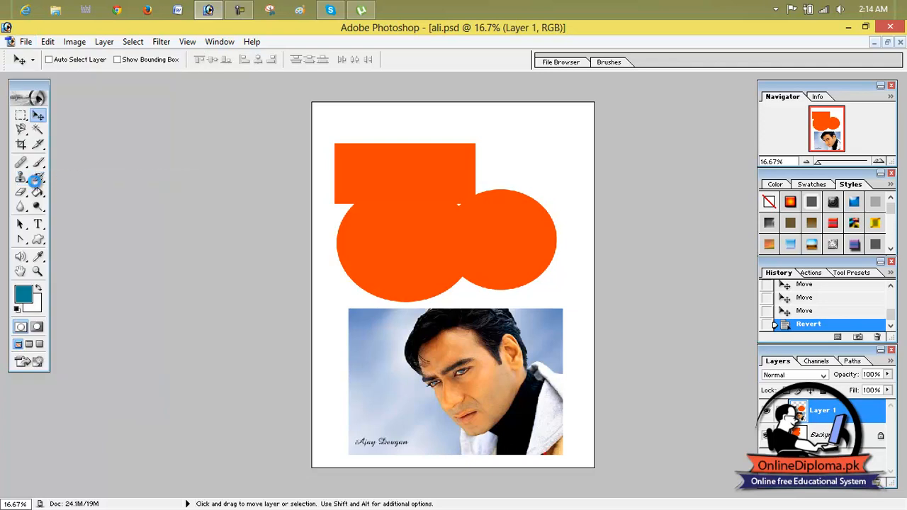
click(414, 302)
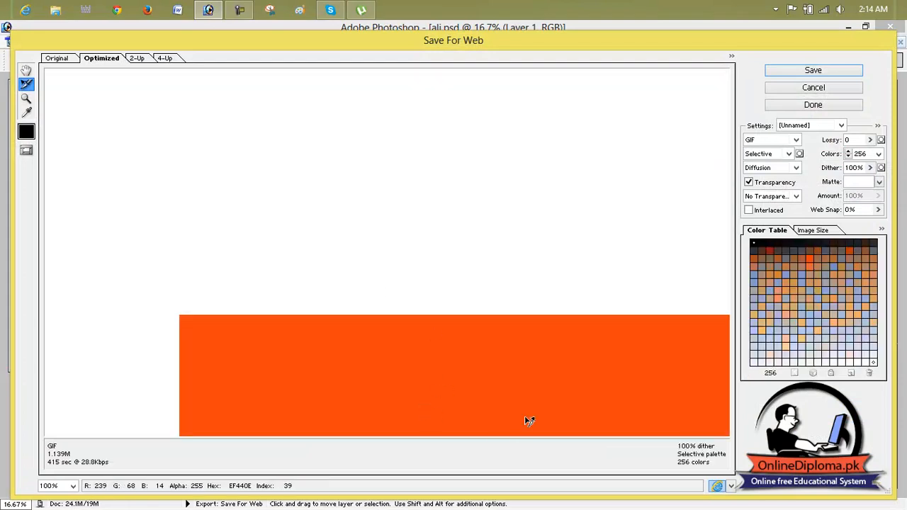
key(q)
drag(535, 367, 475, 349)
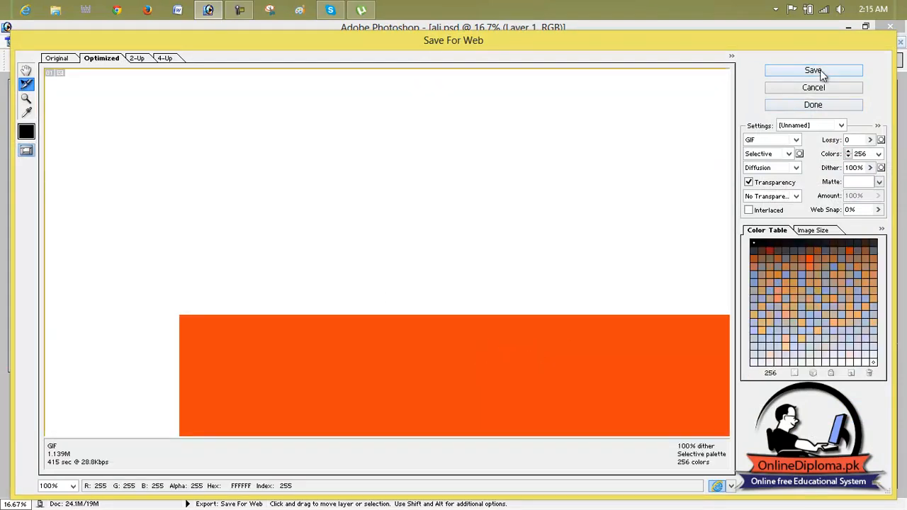
click(795, 140)
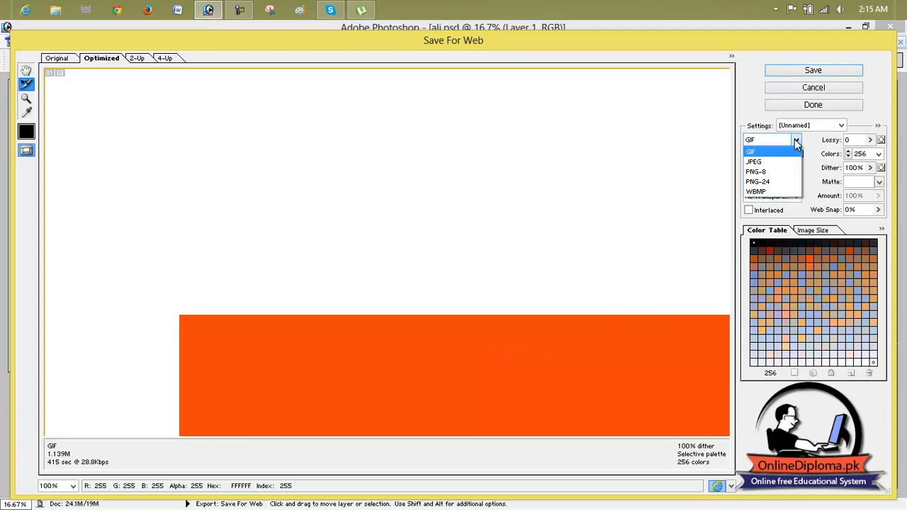
click(786, 174)
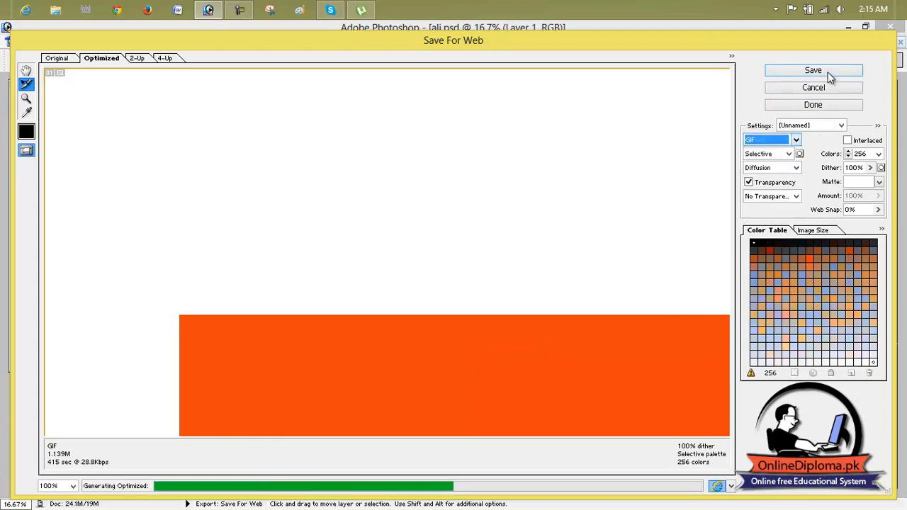
click(828, 73)
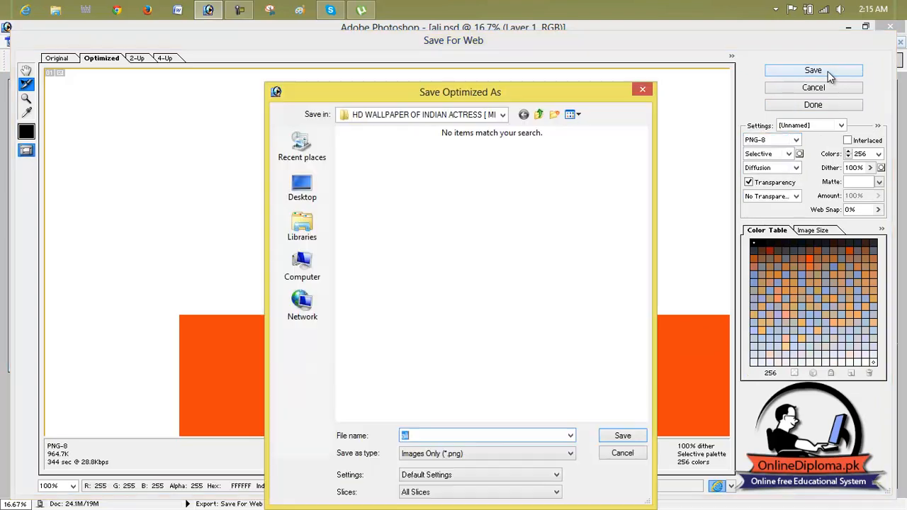
click(302, 189)
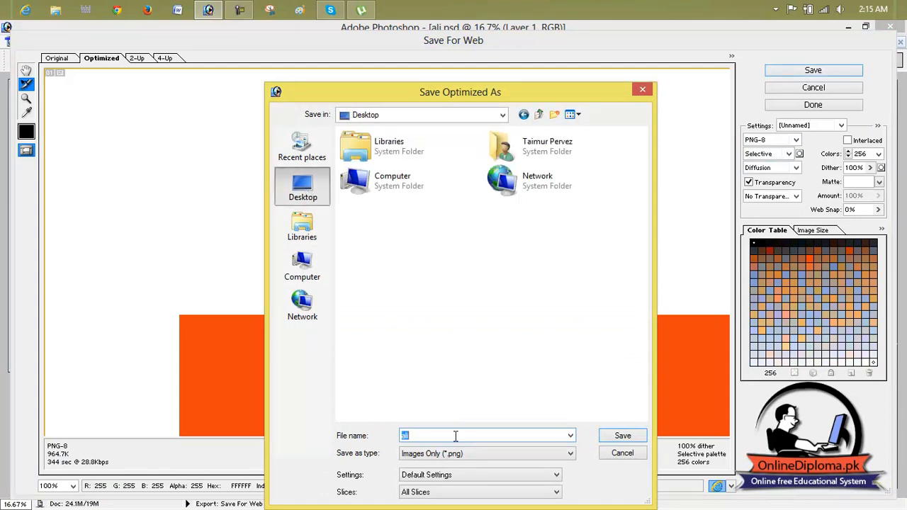
click(617, 436)
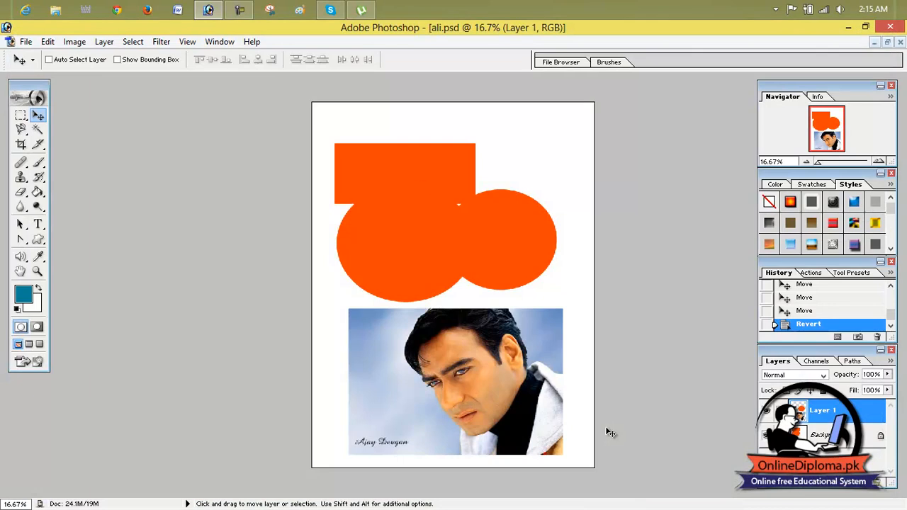
click(848, 27)
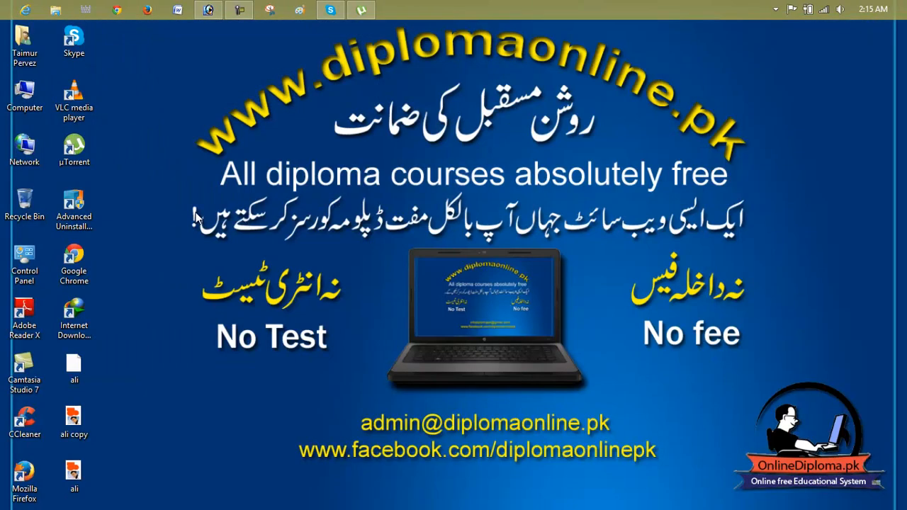
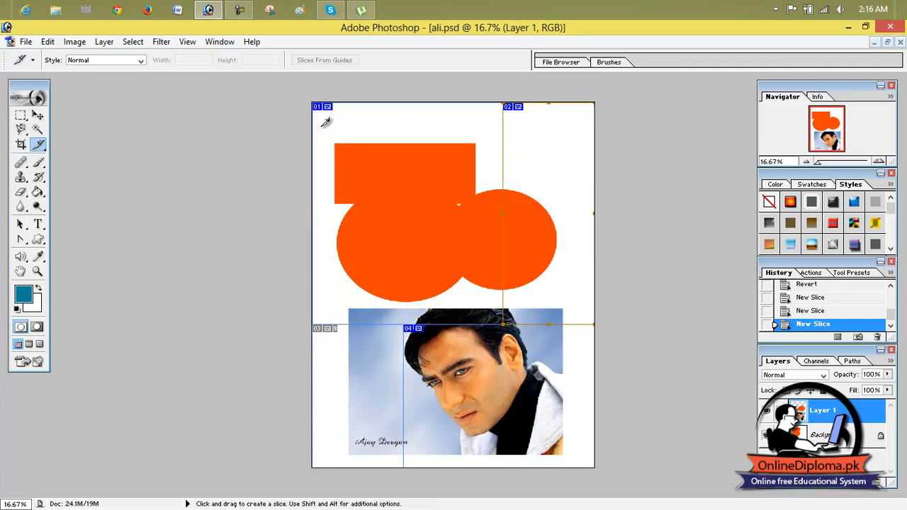
Step: Move slices with the Slice Select tool, and narrow the selected slice from its left edge and move it to the page's right edge
drag(39, 146, 74, 161)
drag(524, 224, 383, 243)
drag(512, 180, 494, 201)
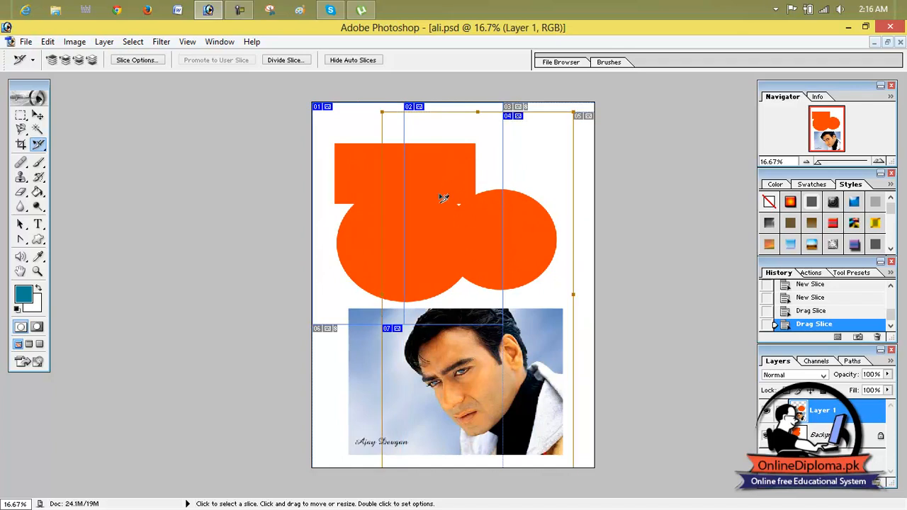
drag(383, 113, 466, 112)
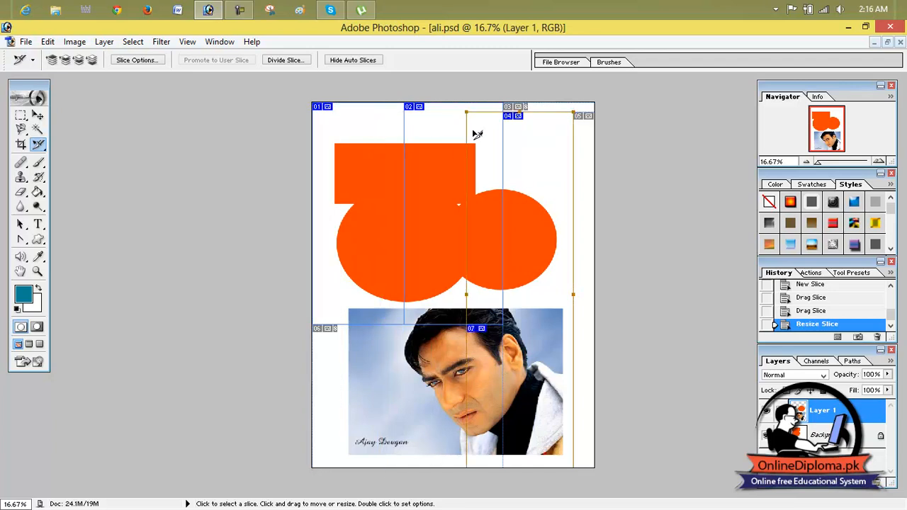
drag(524, 208, 549, 201)
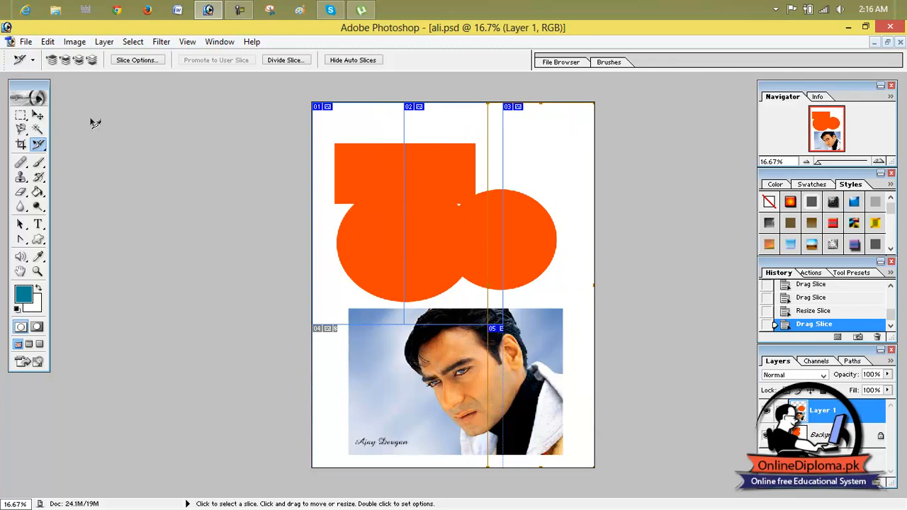
Step: Draw a full-height slice with the Slice tool, covering nearly the left half of the page
click(39, 144)
click(63, 143)
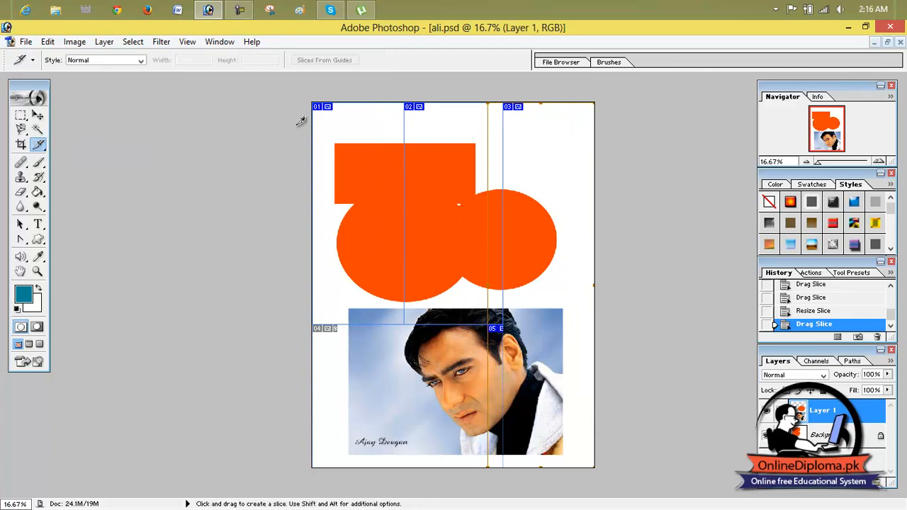
drag(319, 98, 444, 461)
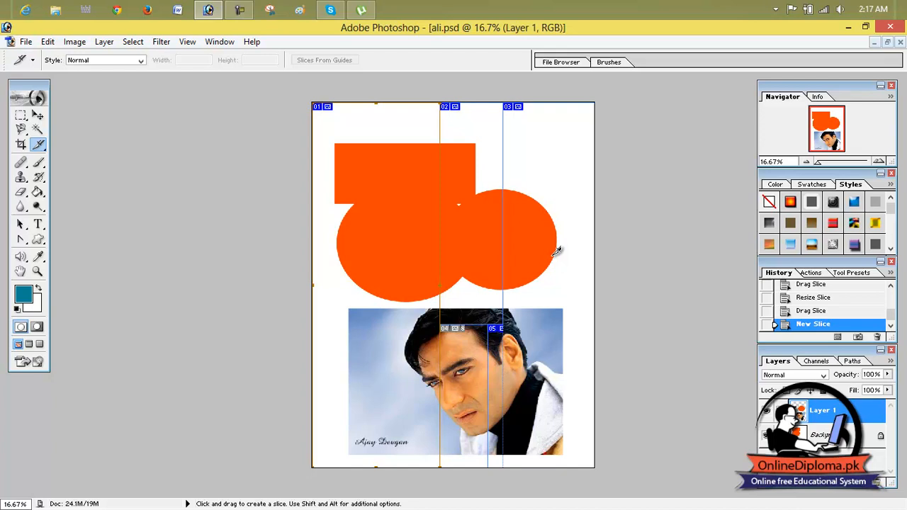
Step: Save the sliced image for the web as GIF, exporting all slices as HTML and Images named ali on the Desktop
click(26, 41)
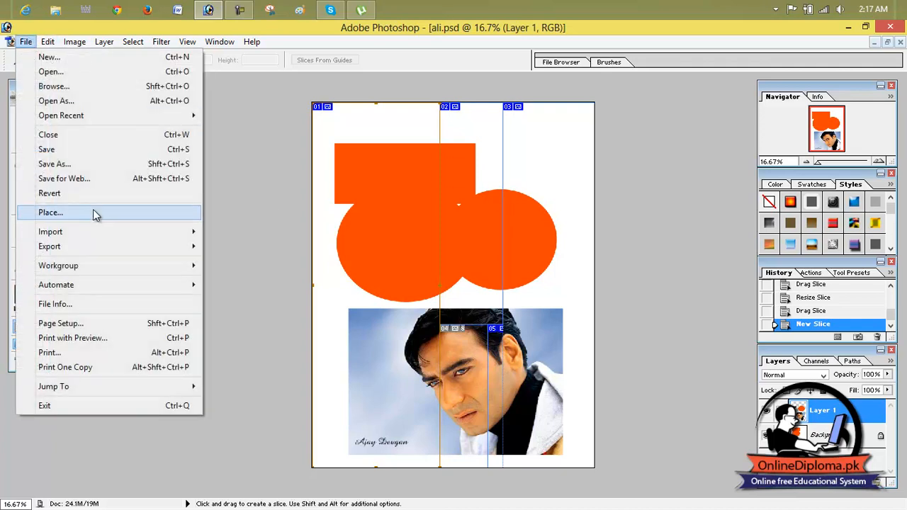
click(95, 182)
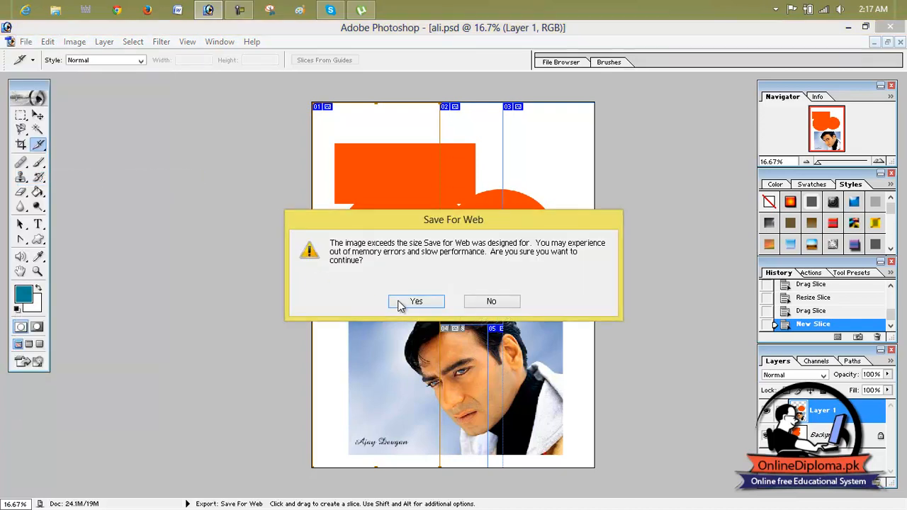
click(397, 301)
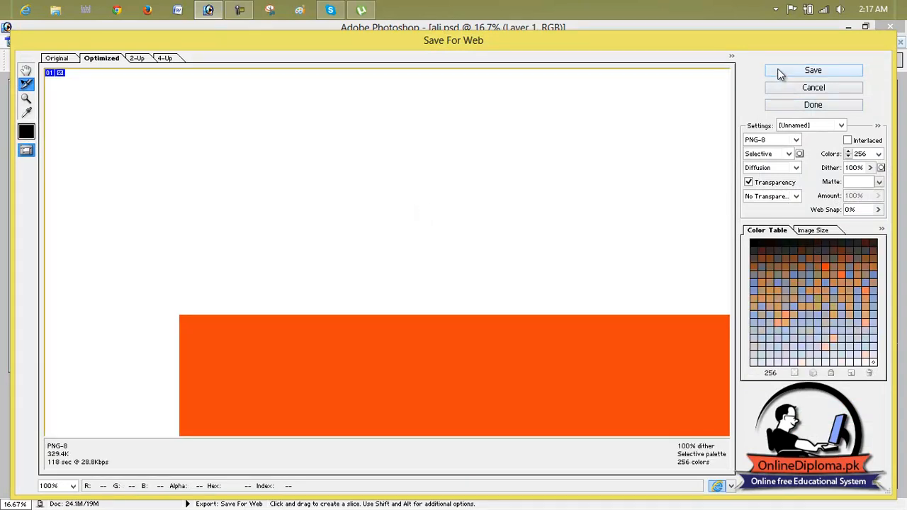
click(795, 140)
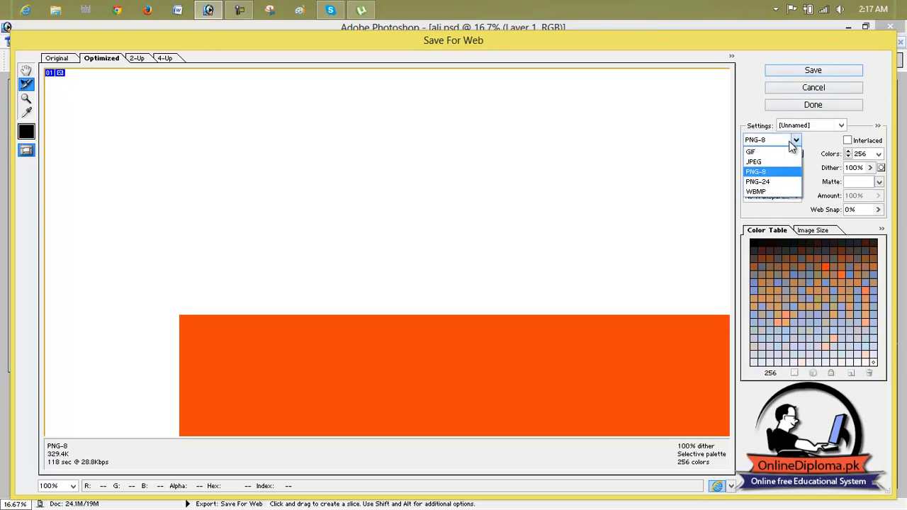
click(765, 150)
click(781, 71)
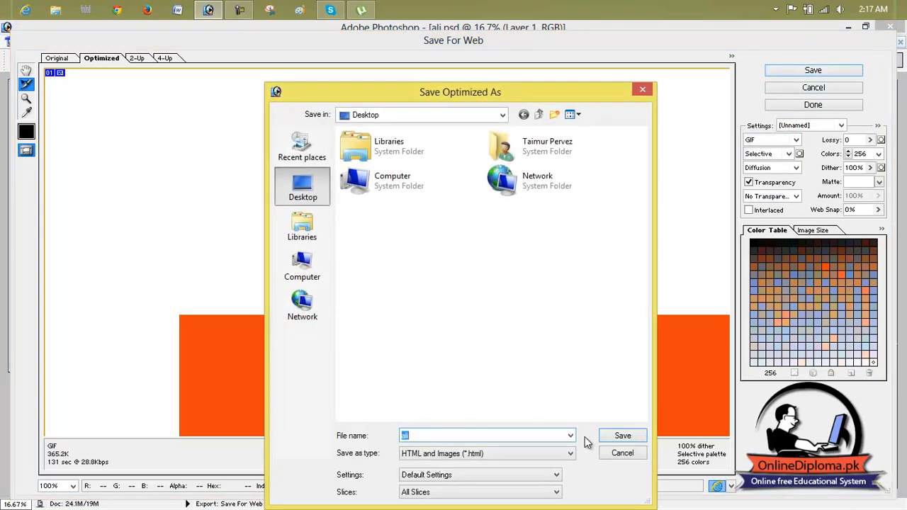
click(628, 439)
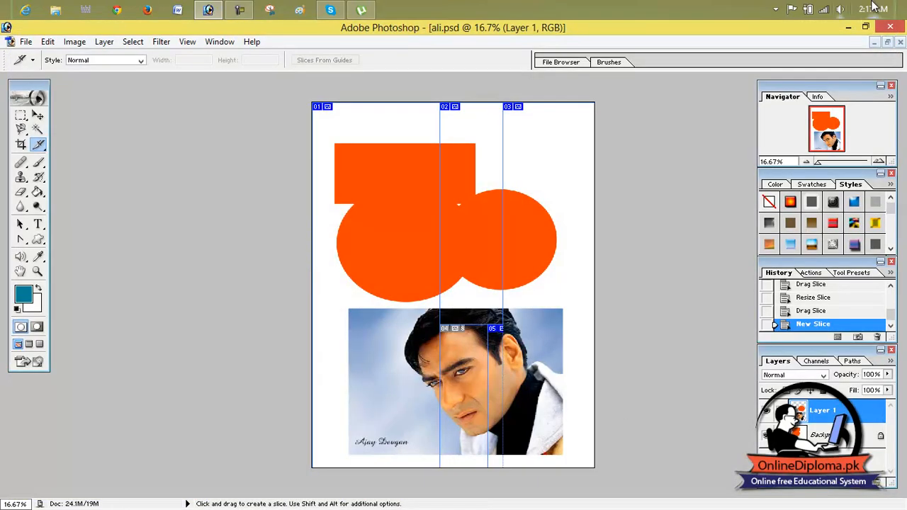
Step: Minimize the window to show the Desktop, select the exported ali file, and open the images folder
click(848, 27)
click(124, 41)
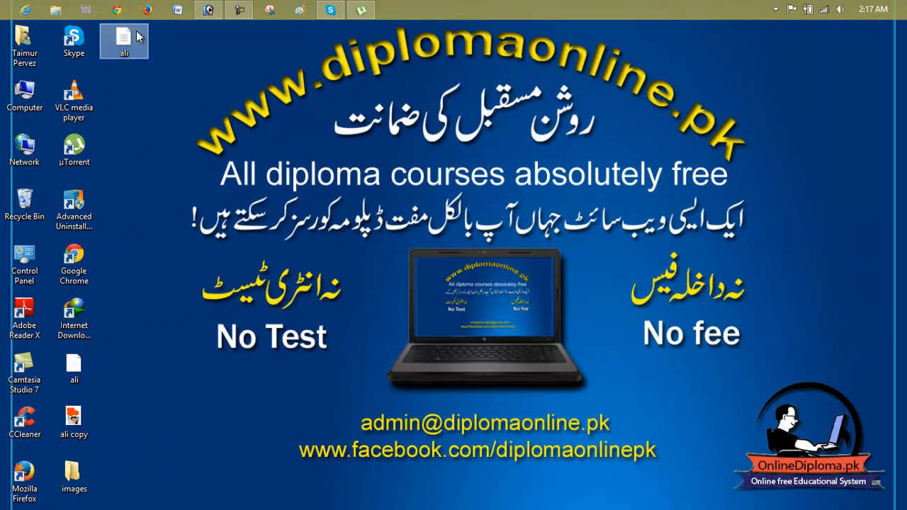
double_click(74, 474)
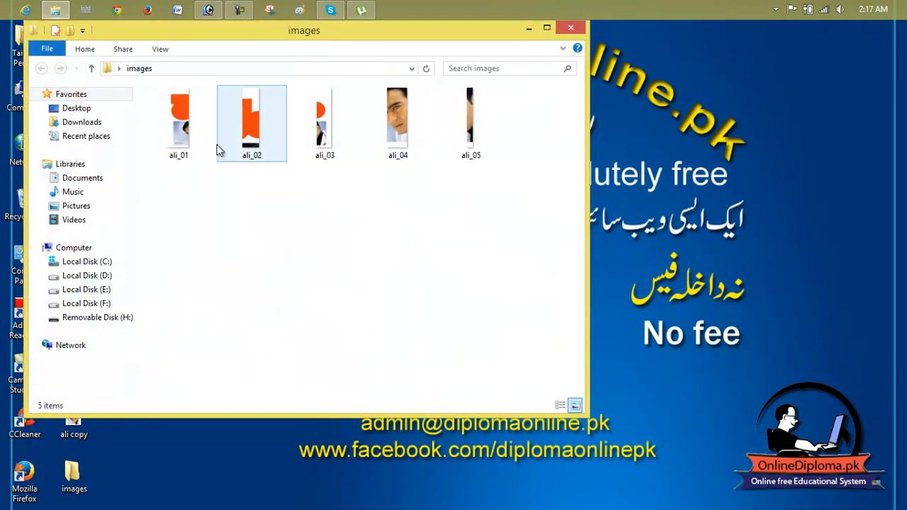
Step: View the slice image ali_01 in Photos, and close the viewer
click(206, 138)
right_click(206, 137)
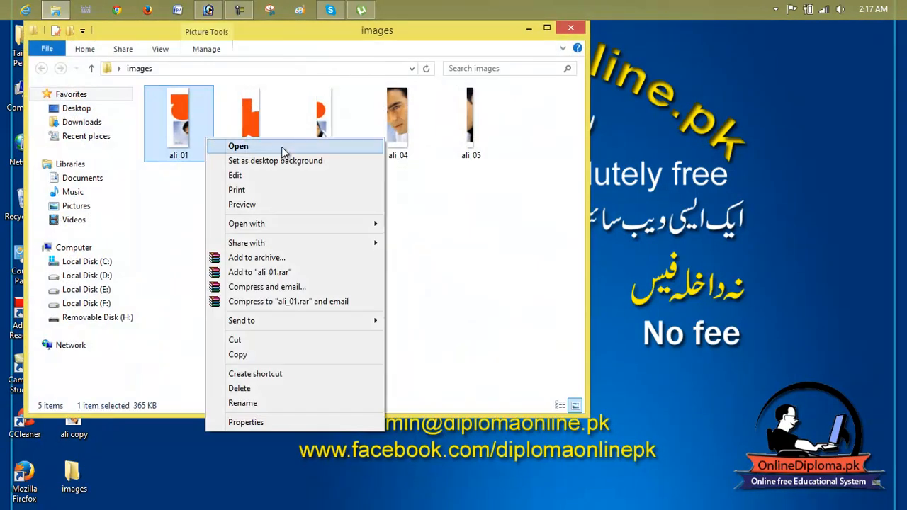
mouse_move(326, 226)
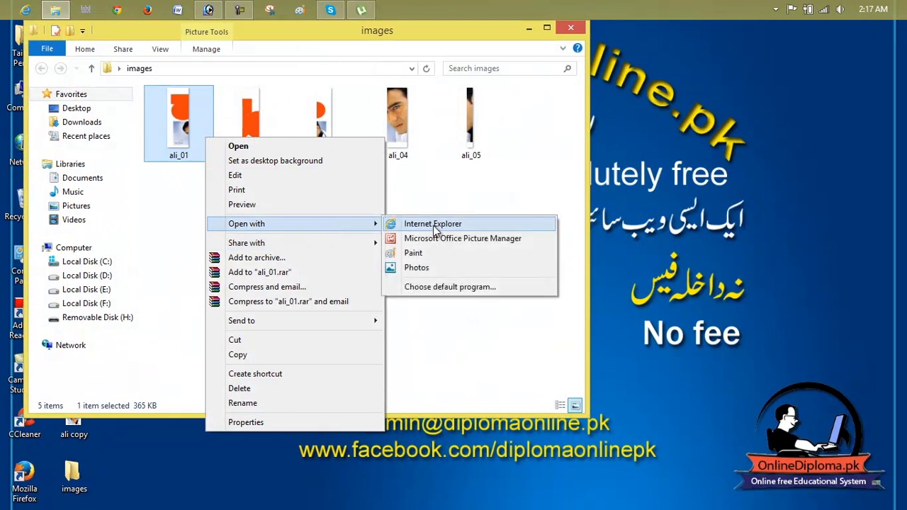
click(440, 266)
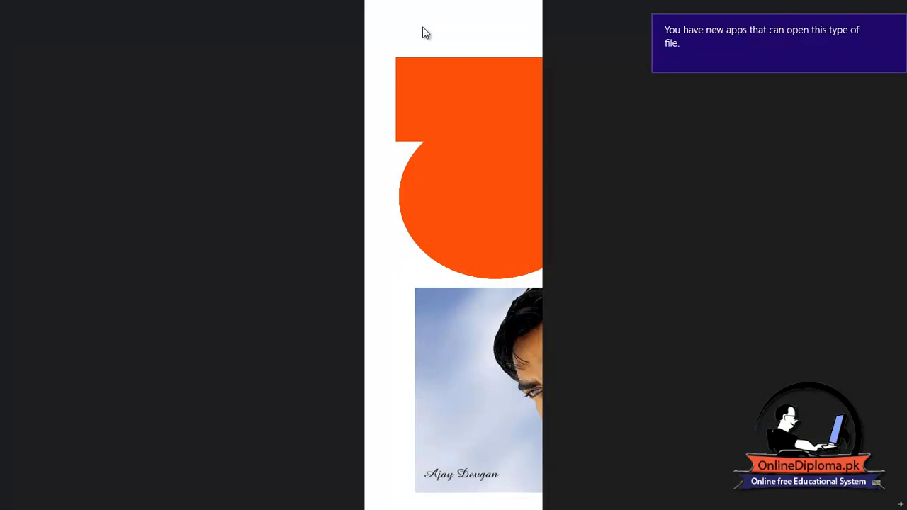
drag(432, 7, 387, 396)
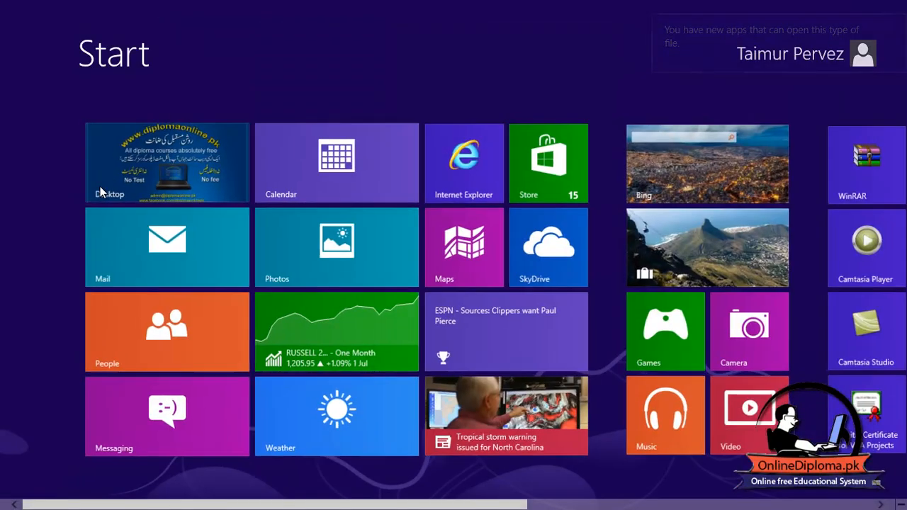
Step: Open the slice image ali_02 from the images folder with Windows Photo Viewer
click(248, 142)
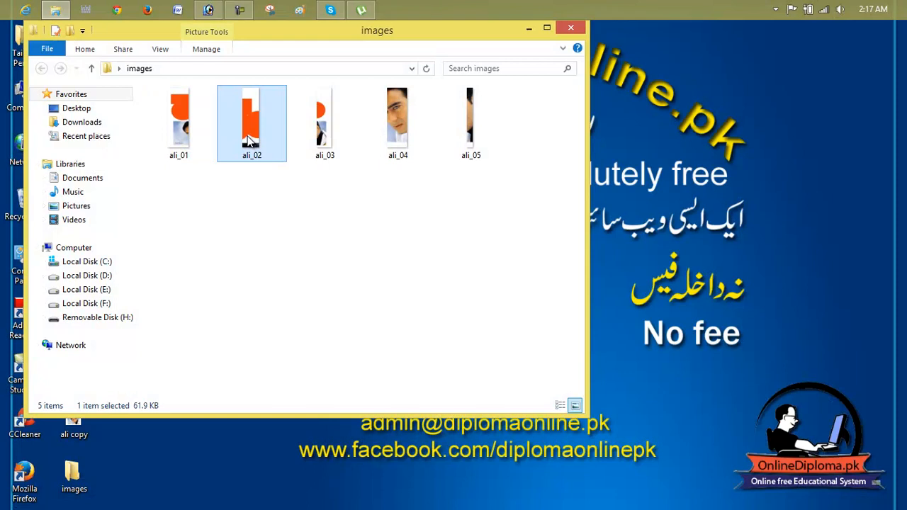
right_click(247, 136)
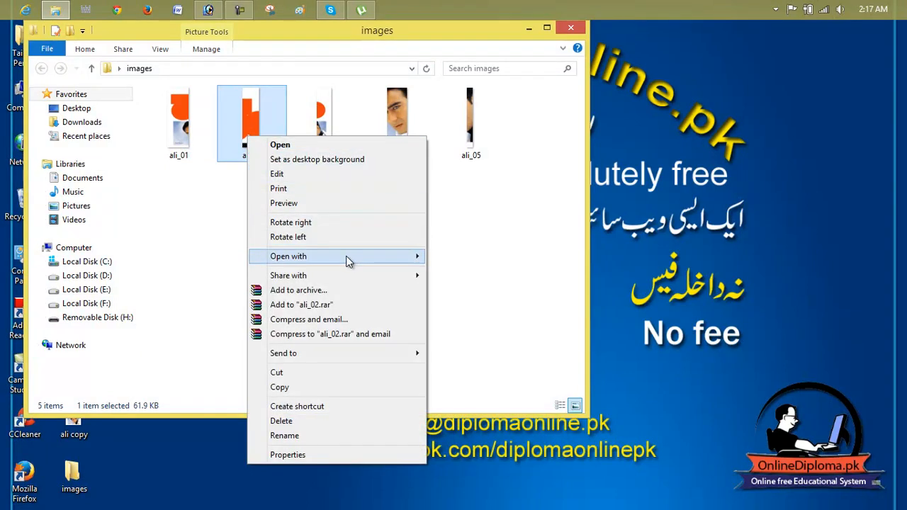
mouse_move(356, 261)
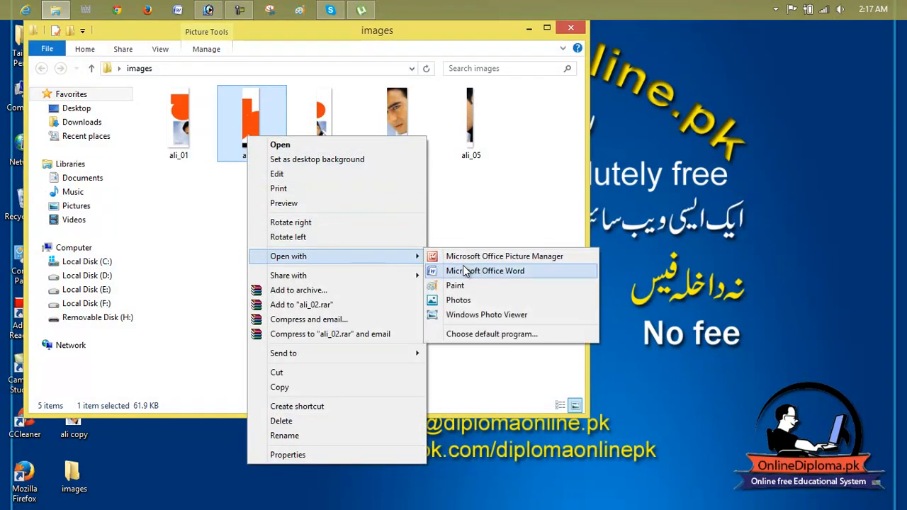
click(483, 314)
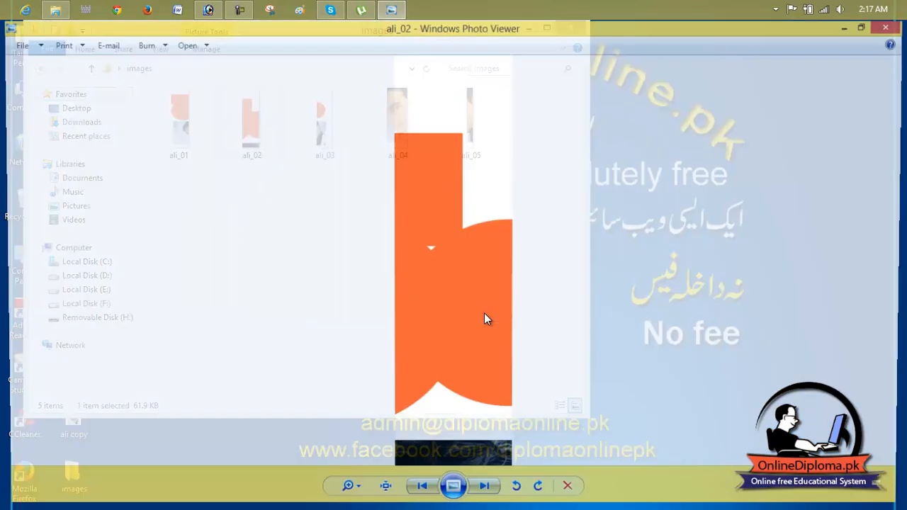
Step: Browse through the exported slice images one after another, and close both the viewer and the images folder
click(485, 493)
click(486, 493)
click(486, 494)
click(487, 496)
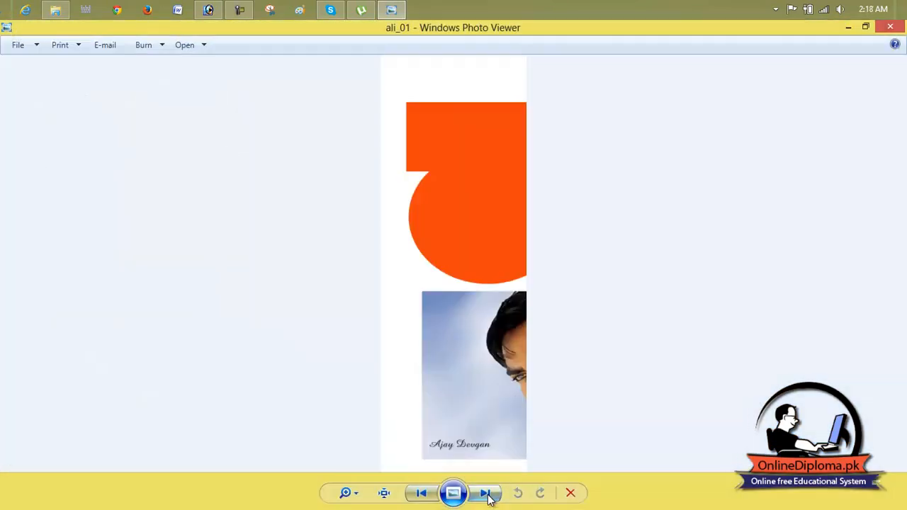
click(487, 496)
click(487, 496)
click(488, 496)
click(487, 496)
click(487, 496)
click(488, 496)
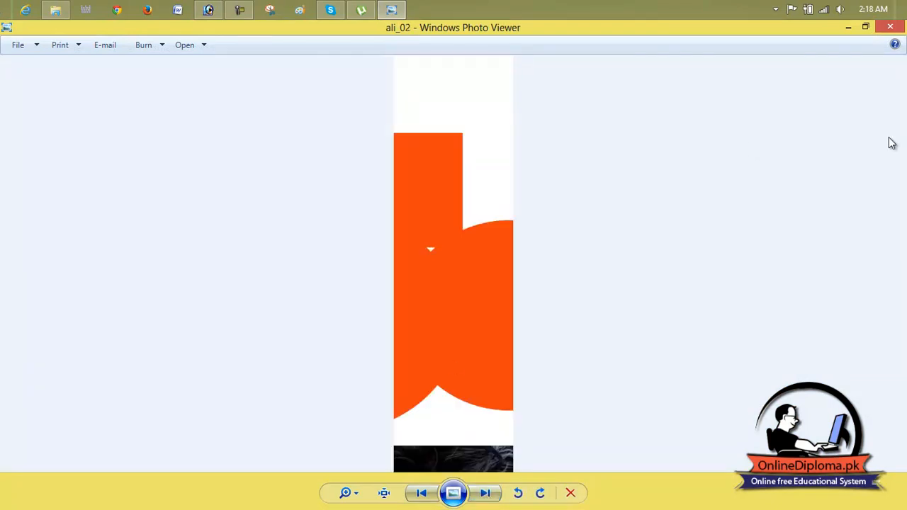
click(890, 27)
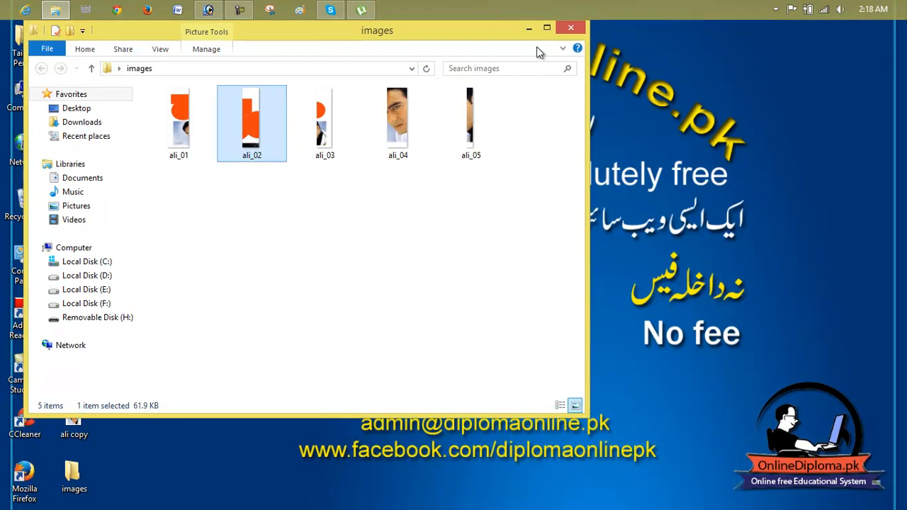
click(570, 27)
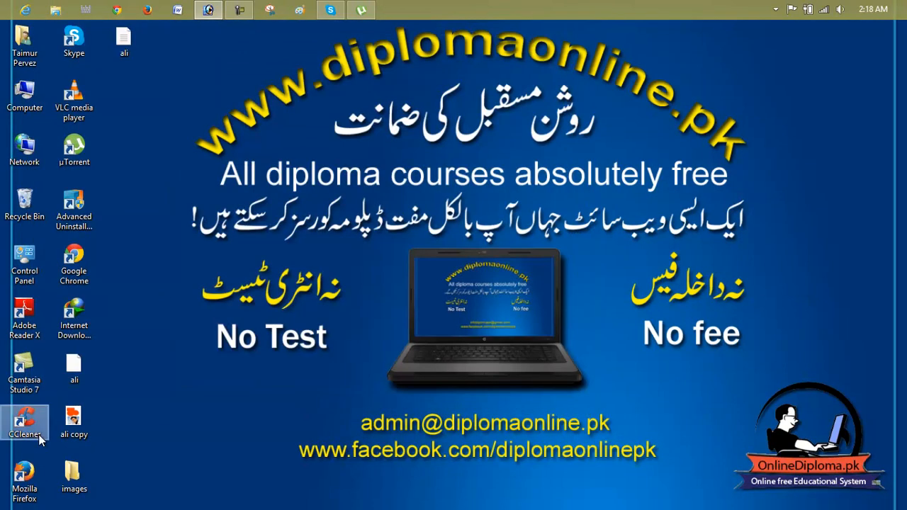
Step: Minimize Photoshop and open the exported ali HTML file from the Desktop in Google Chrome
double_click(97, 370)
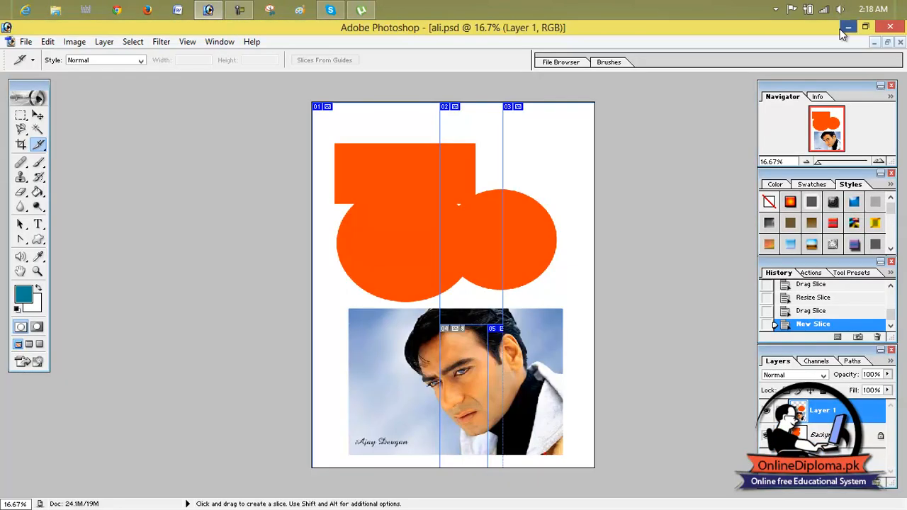
click(848, 27)
double_click(119, 46)
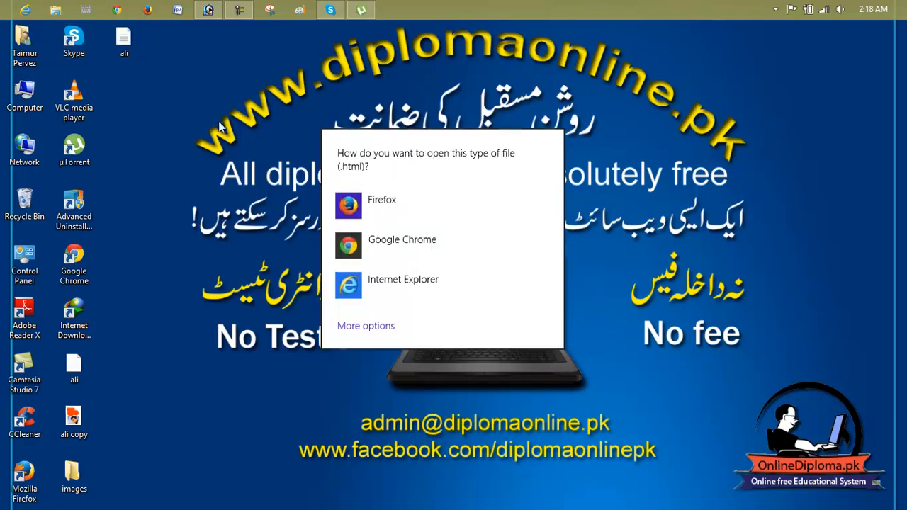
click(367, 297)
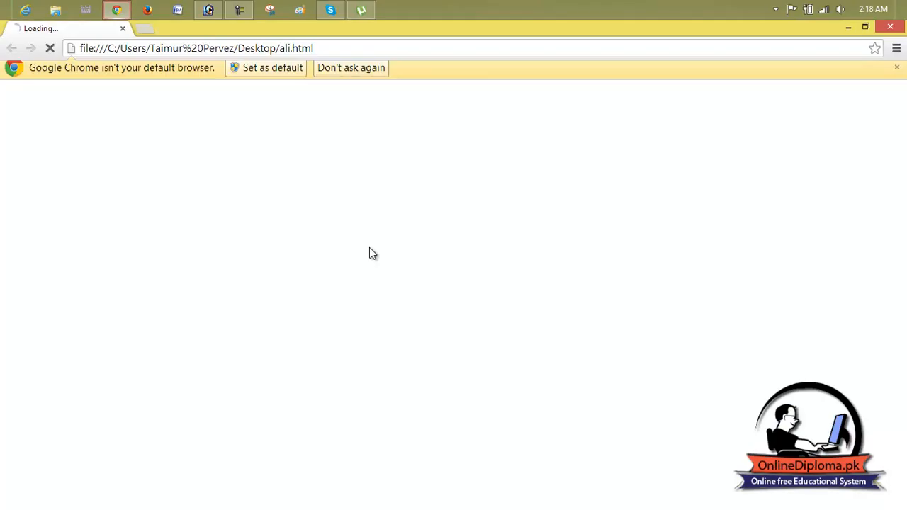
Step: Examine the exported ali web page down to its end and across its full width, and minimize the browser
scroll(369, 248, down, 5)
scroll(417, 286, down, 8)
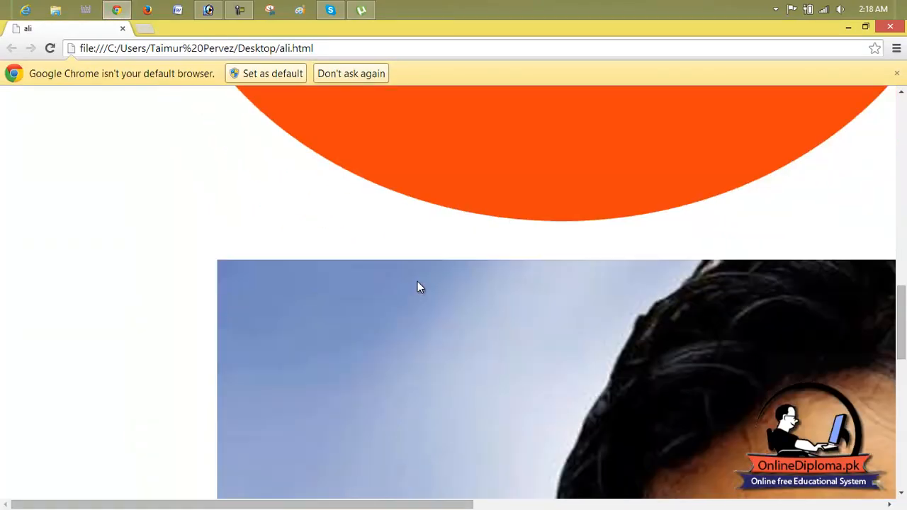
scroll(570, 350, down, 4)
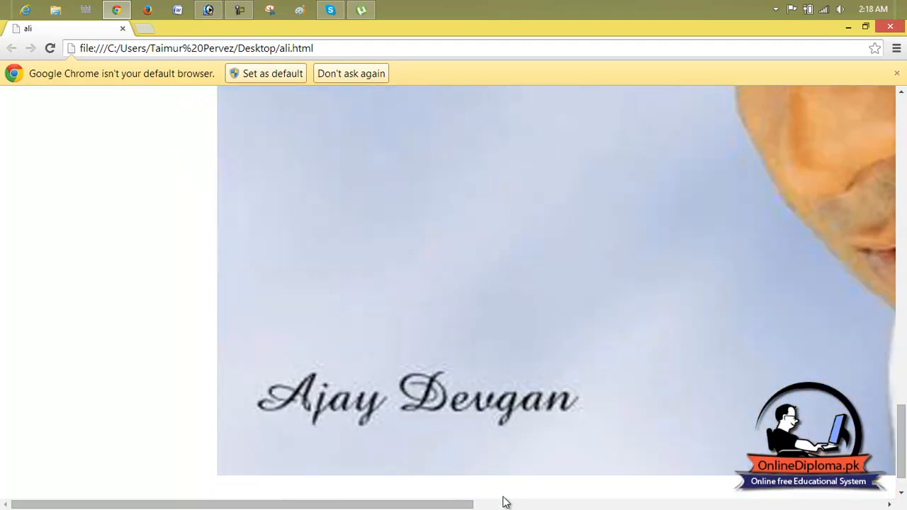
drag(453, 504, 767, 504)
scroll(627, 279, up, 5)
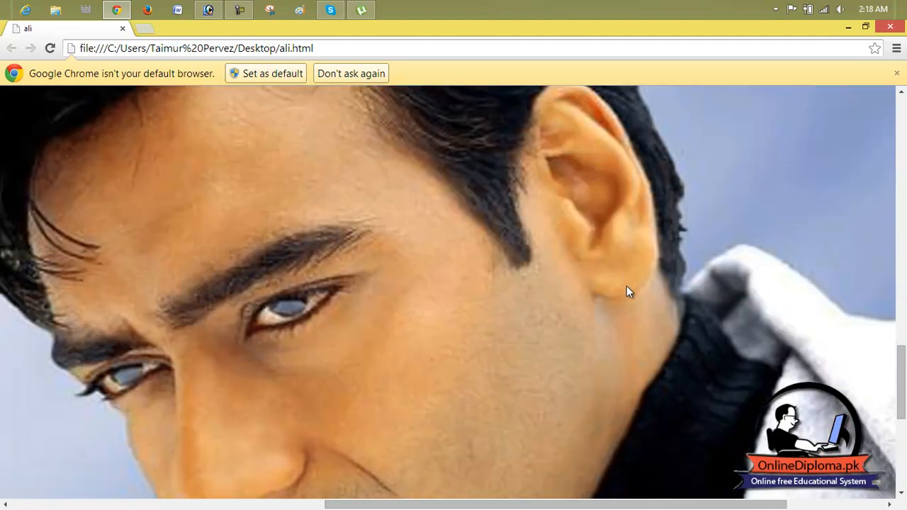
click(847, 28)
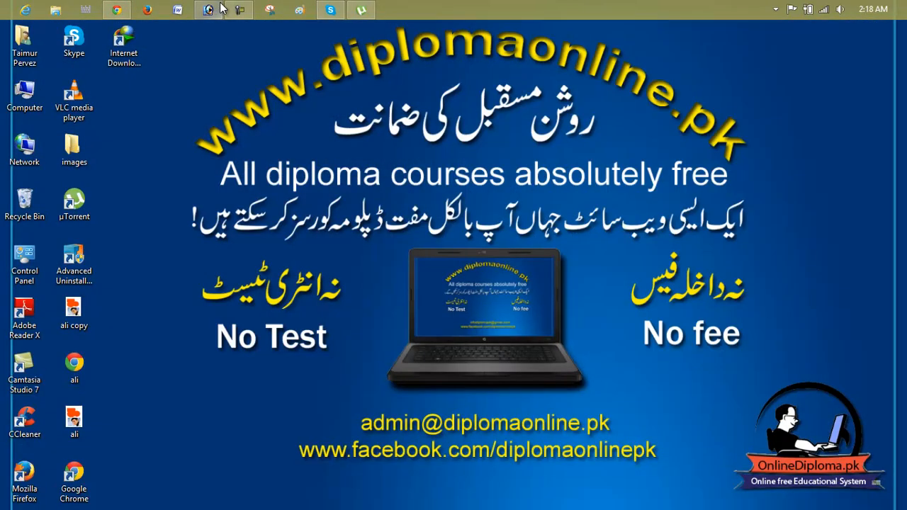
Step: Switch to Photoshop and close ali.psd and the Hair styel Aishwarya rai HD wallpapers image without saving changes
click(212, 10)
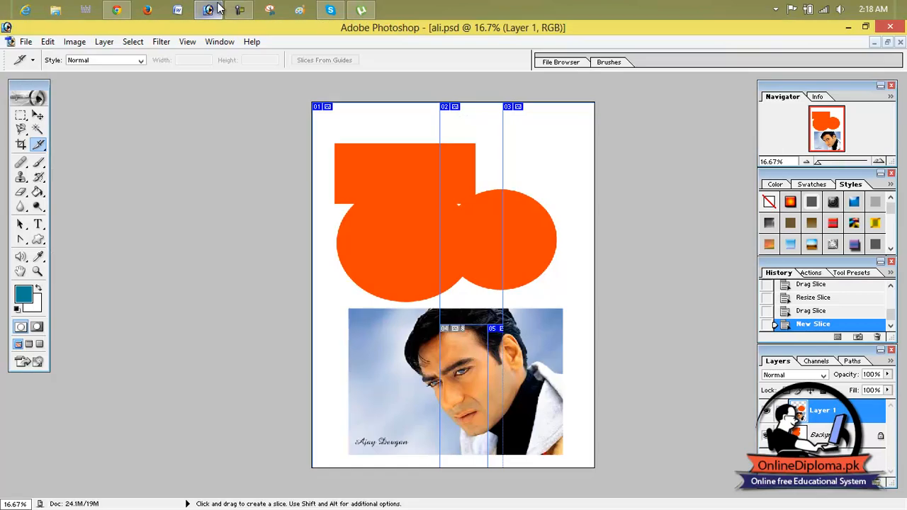
click(900, 41)
click(472, 216)
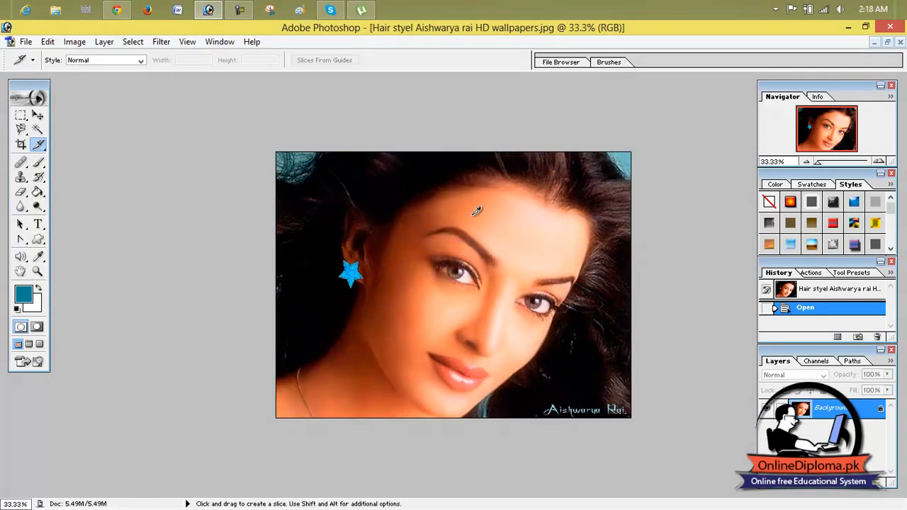
click(900, 43)
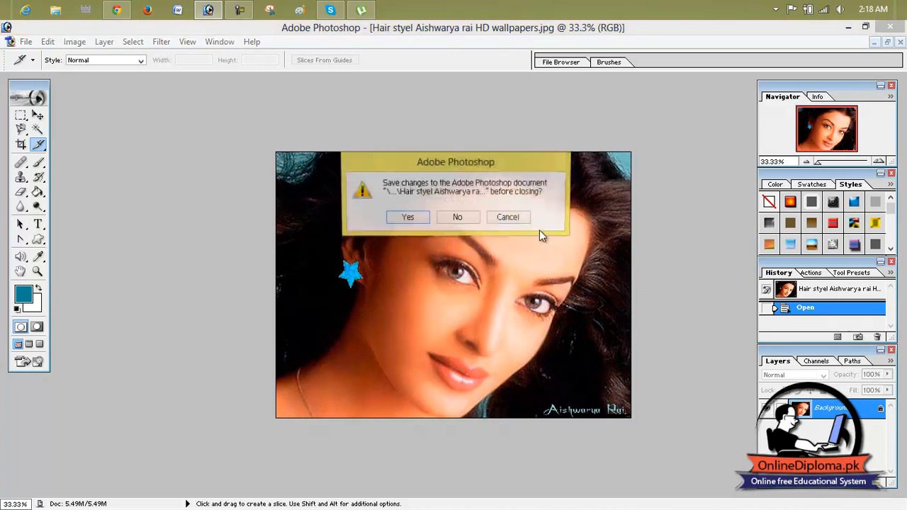
click(481, 219)
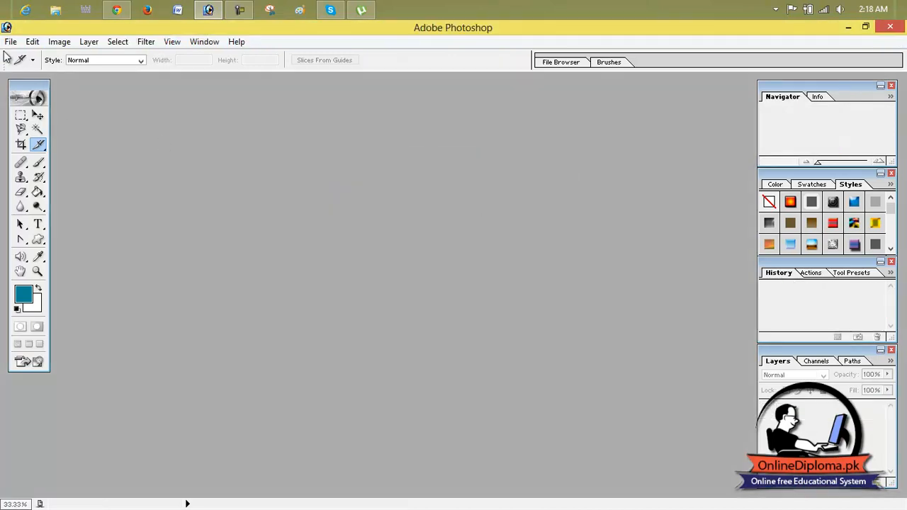
Step: Try to open the JPG file ali copy from the Desktop with Open As in Photoshop format
click(10, 42)
click(40, 104)
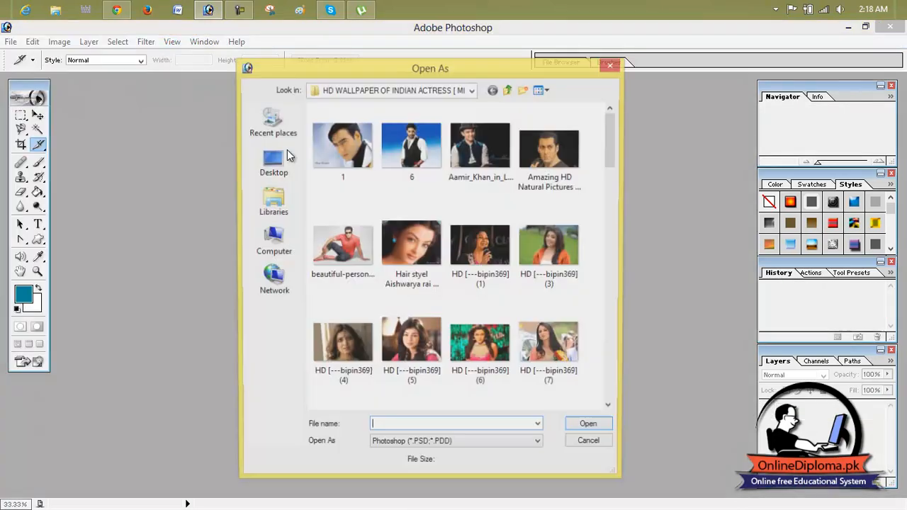
click(262, 169)
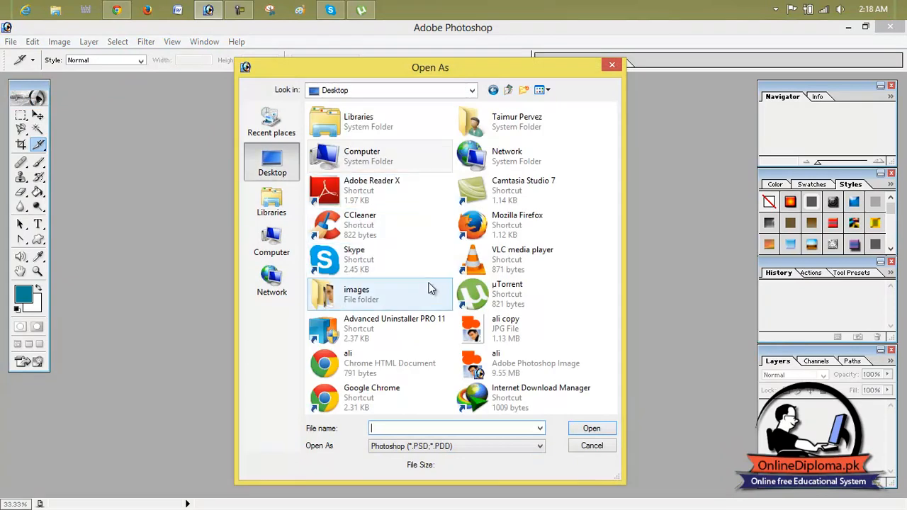
click(515, 331)
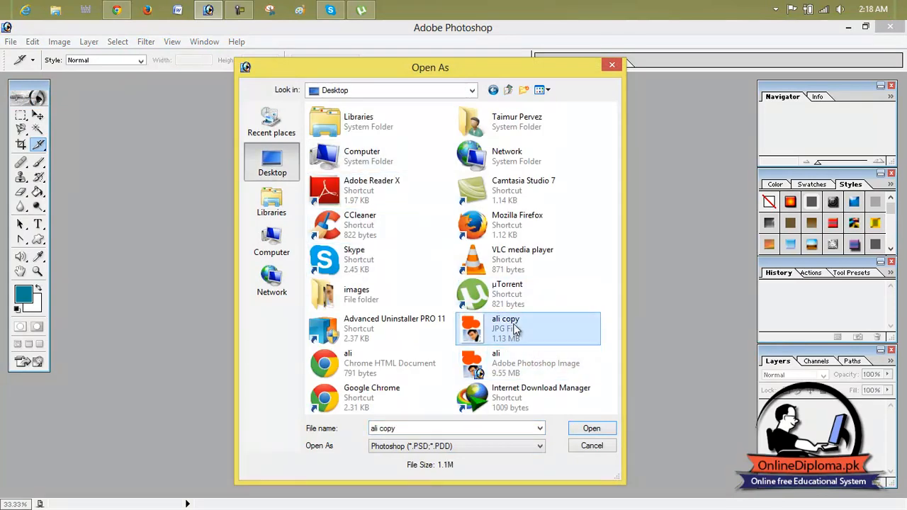
double_click(515, 331)
click(454, 224)
Step: Retry the Open As command on ali copy, keeping the Photoshop (*.PSD;*.PDD) format
click(10, 42)
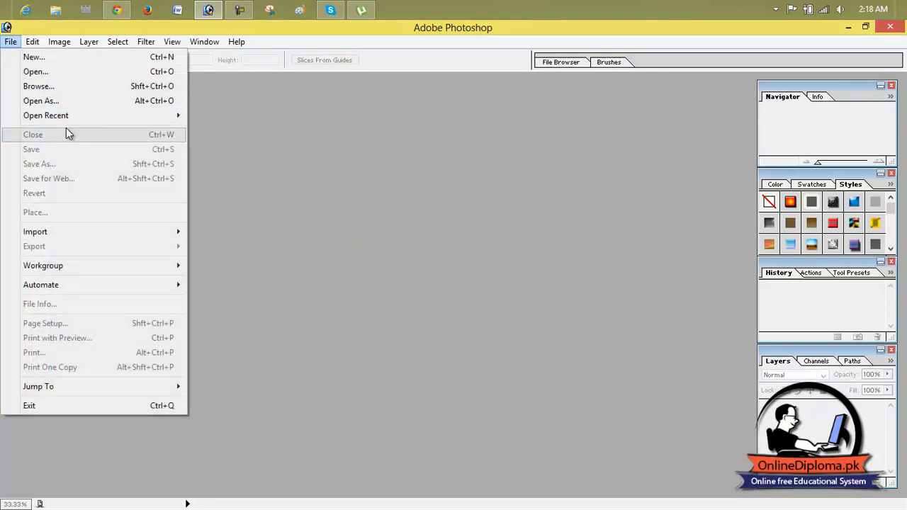
click(54, 101)
click(509, 370)
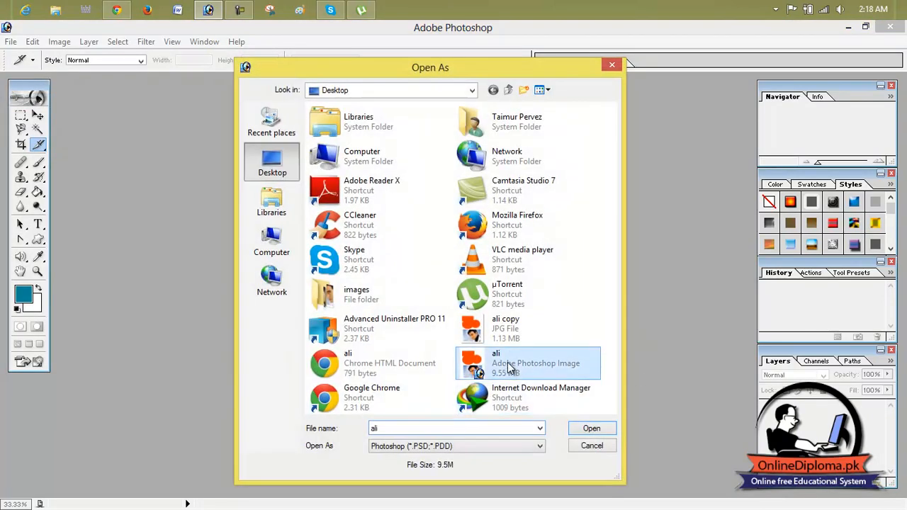
click(509, 341)
double_click(509, 341)
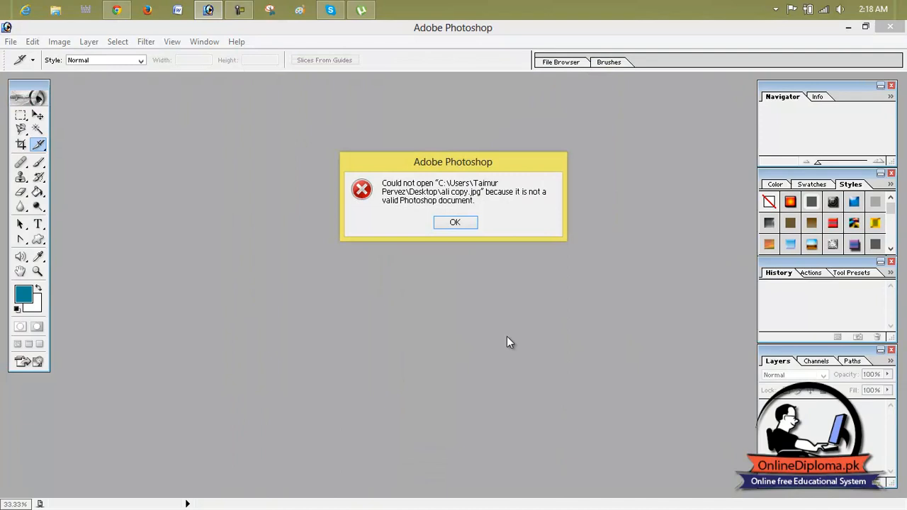
click(456, 222)
Step: Try to open the ali HTML document from the Desktop with Open As in Photoshop format
click(11, 41)
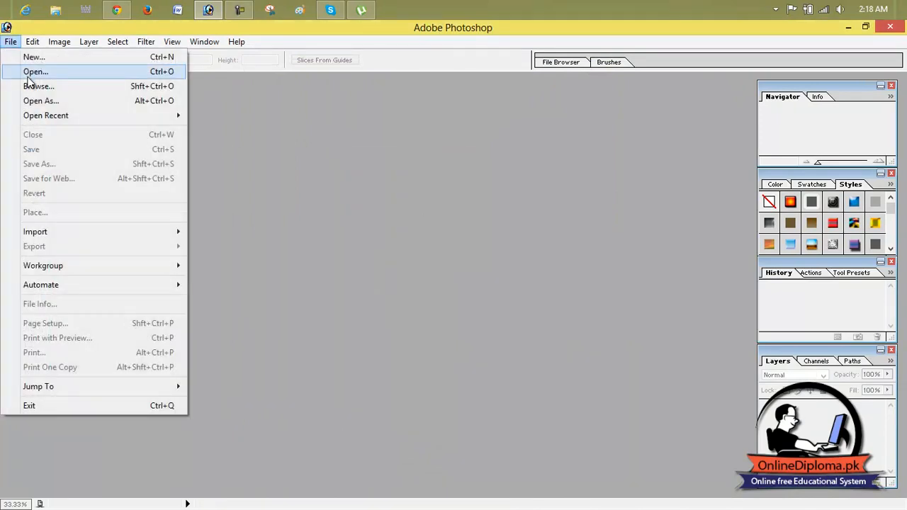
click(39, 101)
double_click(399, 366)
click(463, 222)
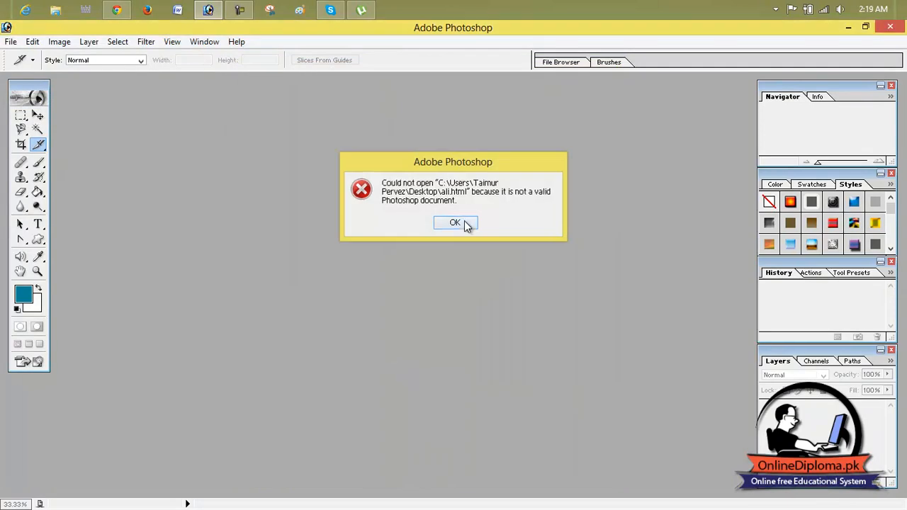
Step: Open the slice image ali_01 from the images folder, assigning the working RGB profile Adobe RGB (1998), and maximize its window
click(11, 41)
click(29, 69)
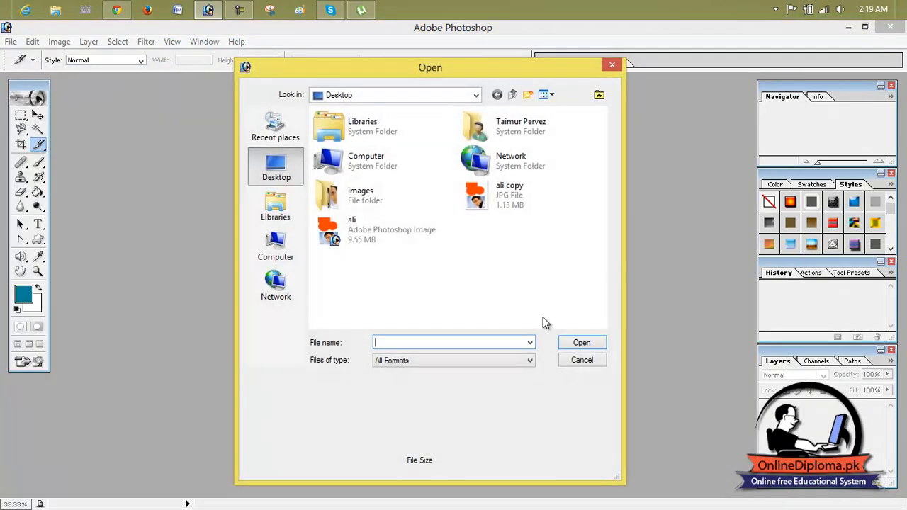
double_click(377, 207)
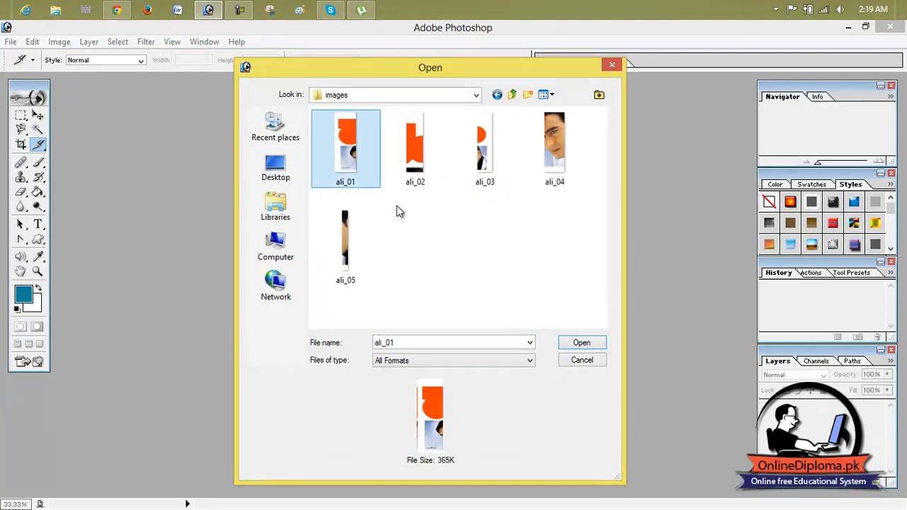
click(600, 344)
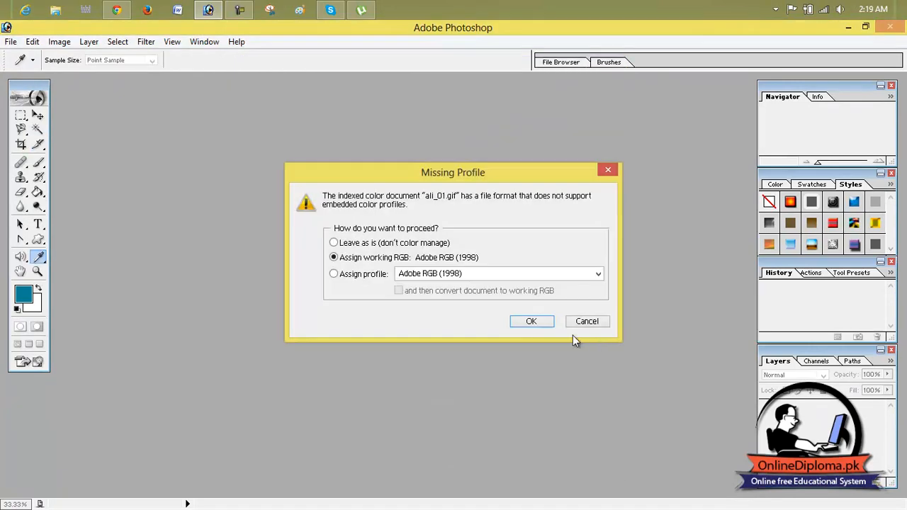
click(532, 321)
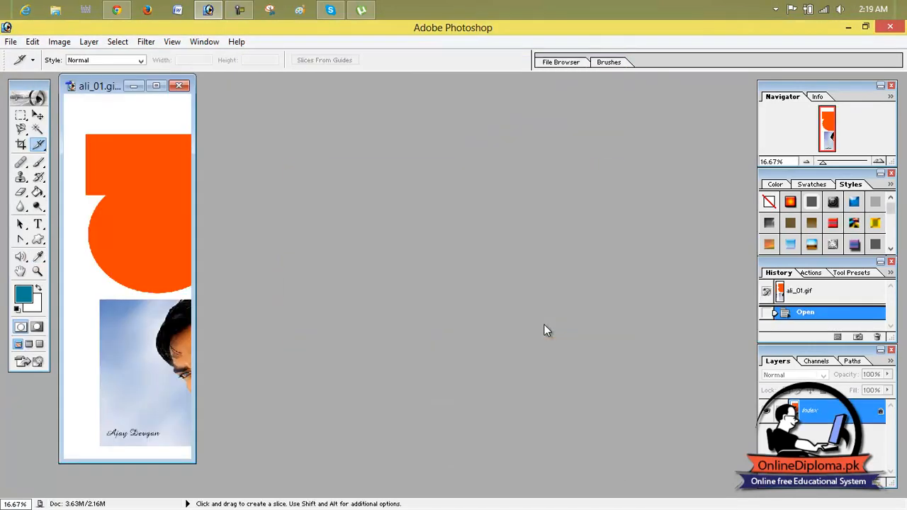
click(156, 86)
scroll(413, 243, down, 1)
scroll(413, 243, up, 2)
Step: Open the Photoshop image ali from the Desktop
click(25, 42)
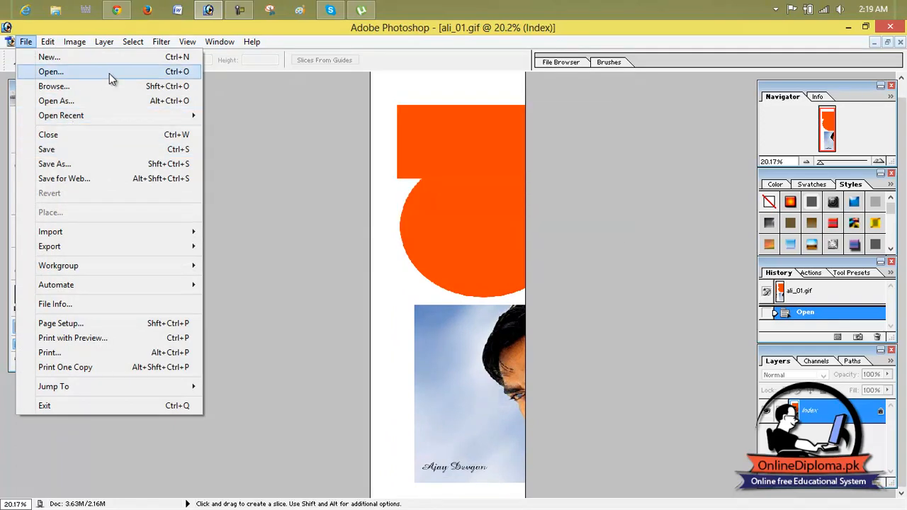
click(51, 72)
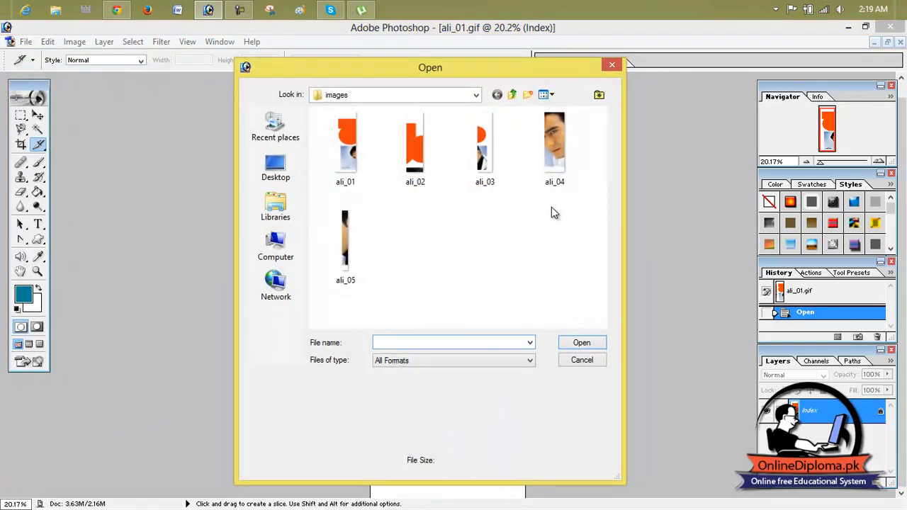
click(498, 95)
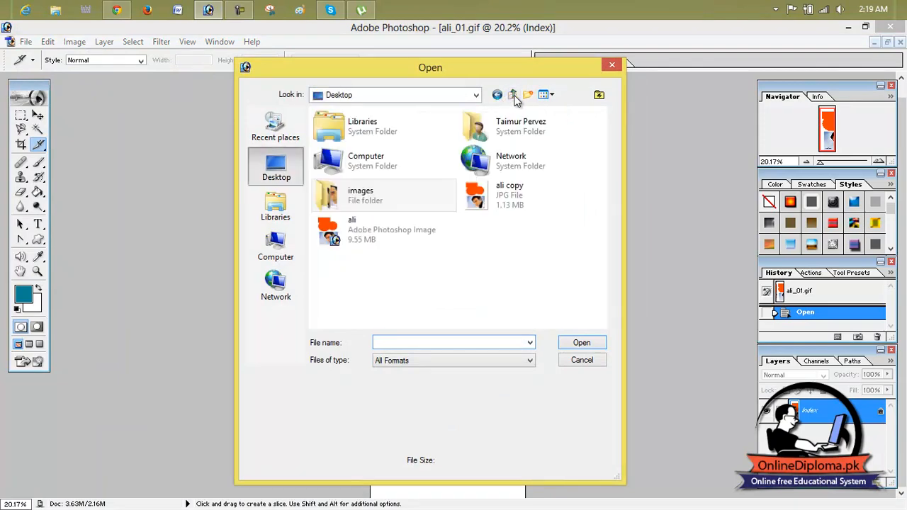
click(411, 229)
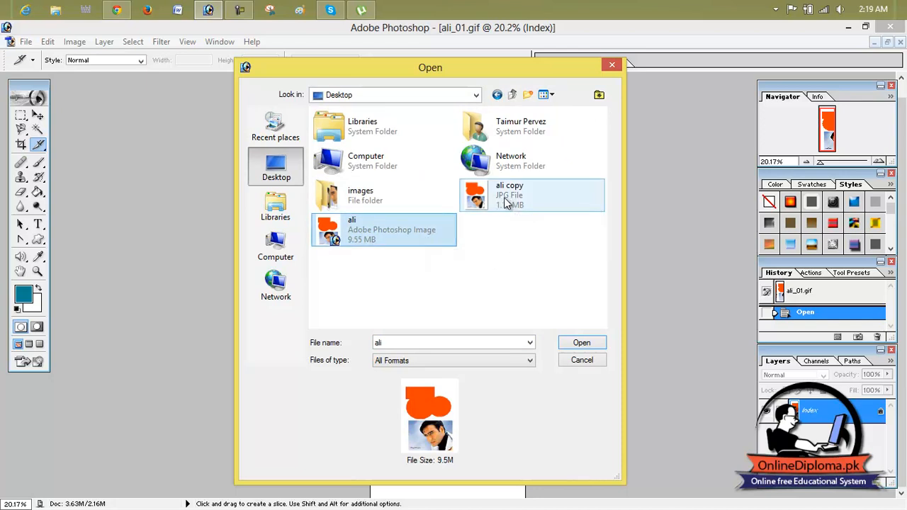
double_click(389, 239)
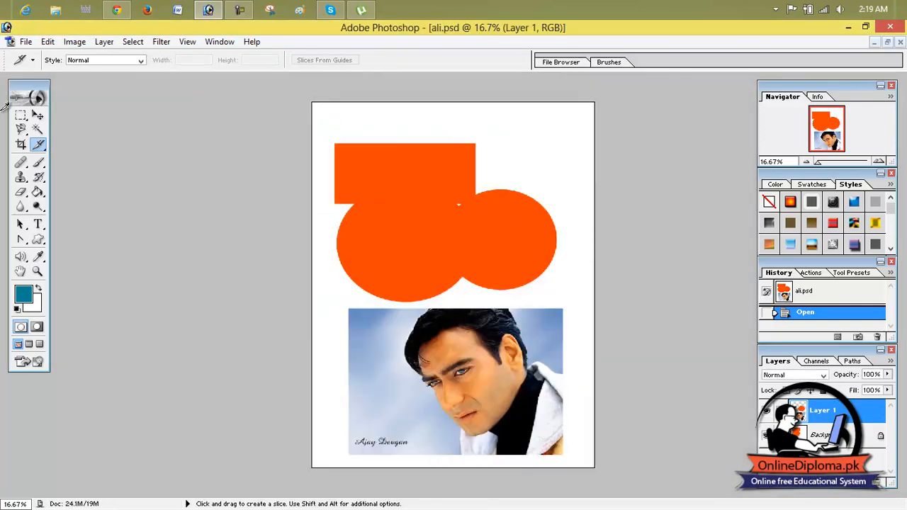
Step: Shift the contents of Layer 1 slightly down and to the left with the Move tool
click(38, 115)
mouse_move(451, 246)
mouse_down()
mouse_move(472, 288)
mouse_move(475, 253)
mouse_move(444, 258)
mouse_up()
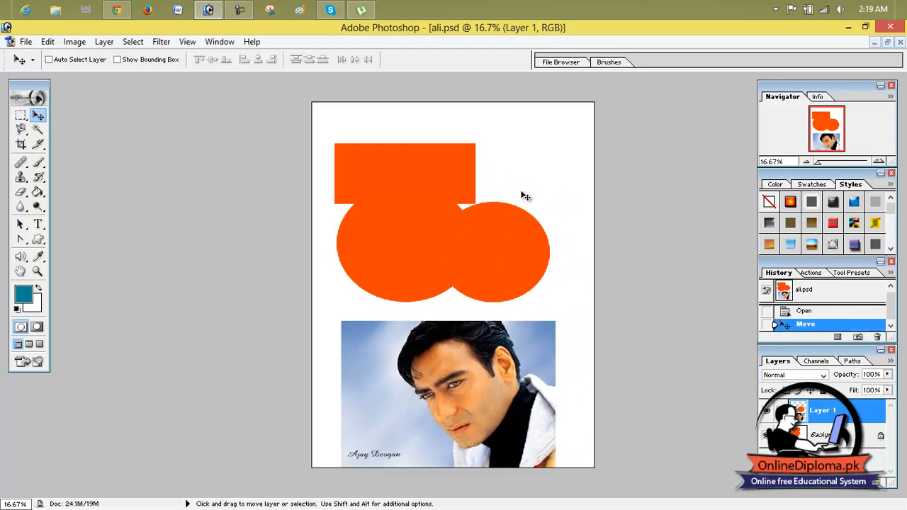